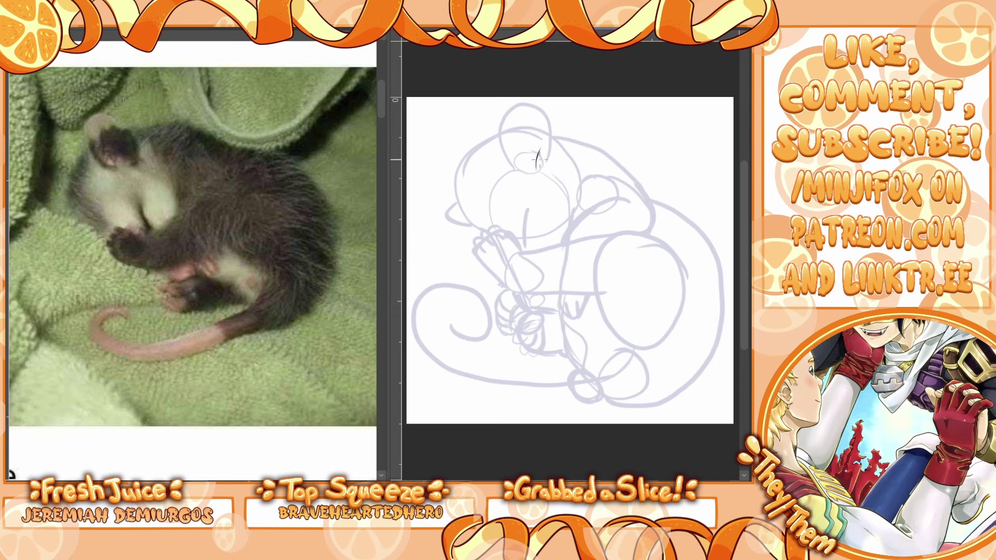
mouse_move(542, 147)
left_mouse_down()
mouse_move(535, 110)
mouse_move(504, 117)
left_mouse_up()
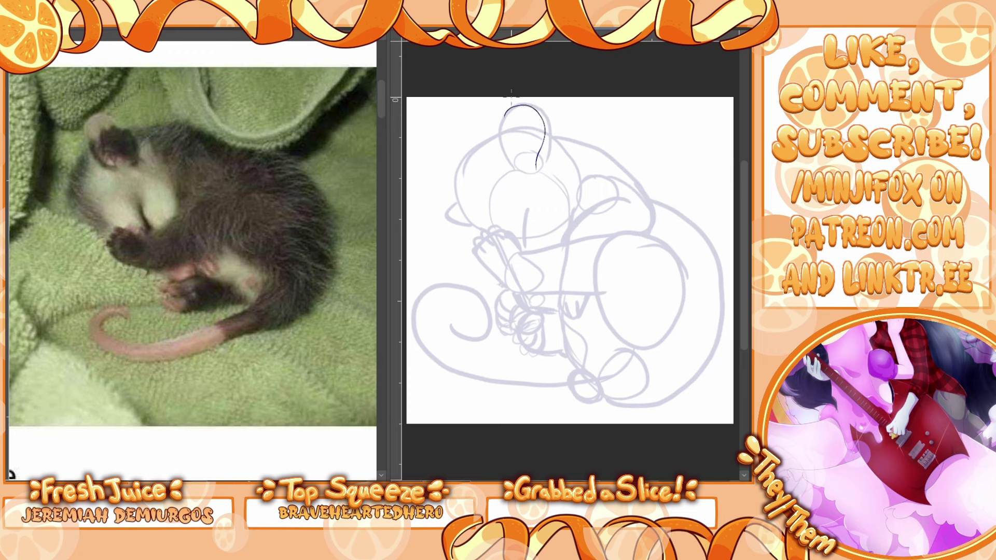
key("ctrl+z")
key("ctrl+z")
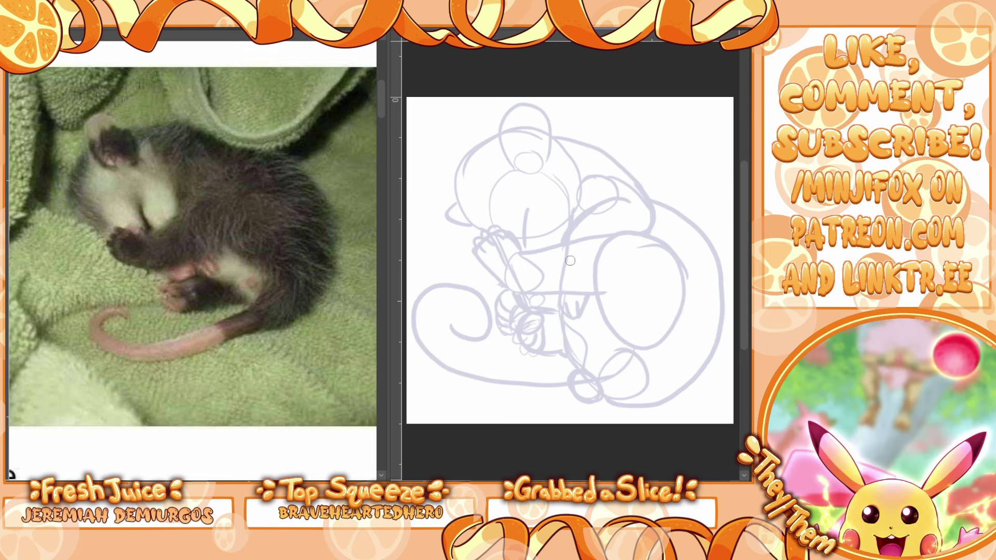
Step: Draw the opossum's ear, the jagged fur down its cheek and the angled shoulder line in thick navy over the pale construction sketch
mouse_move(548, 143)
left_mouse_down()
mouse_move(516, 109)
mouse_move(494, 126)
mouse_move(530, 169)
mouse_move(552, 146)
mouse_move(528, 166)
left_mouse_up()
key("ctrl+z")
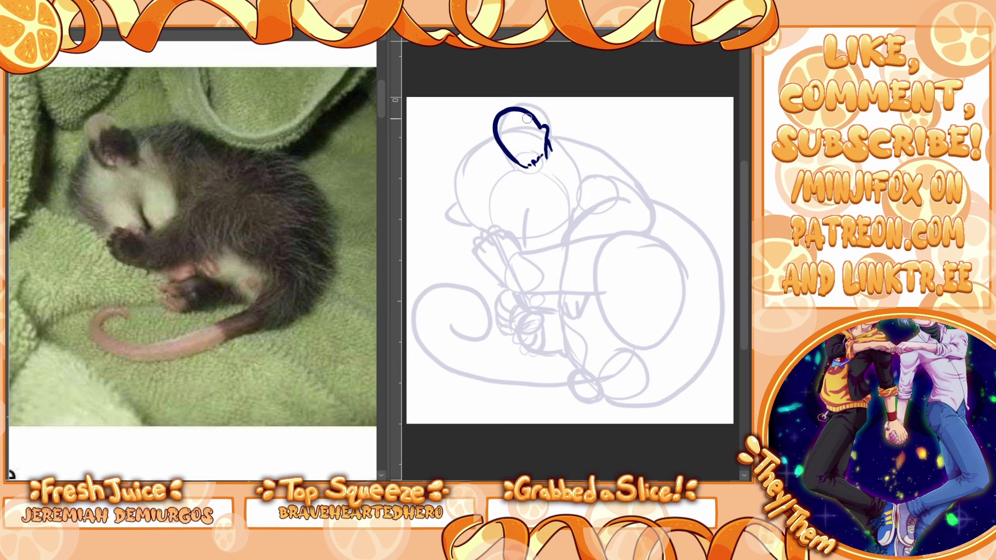
mouse_move(528, 122)
left_mouse_down()
mouse_move(507, 119)
mouse_move(508, 135)
mouse_move(502, 114)
mouse_move(550, 151)
mouse_move(545, 140)
mouse_move(548, 158)
mouse_move(547, 141)
mouse_move(548, 158)
mouse_move(558, 140)
mouse_move(579, 177)
mouse_move(570, 233)
left_mouse_up()
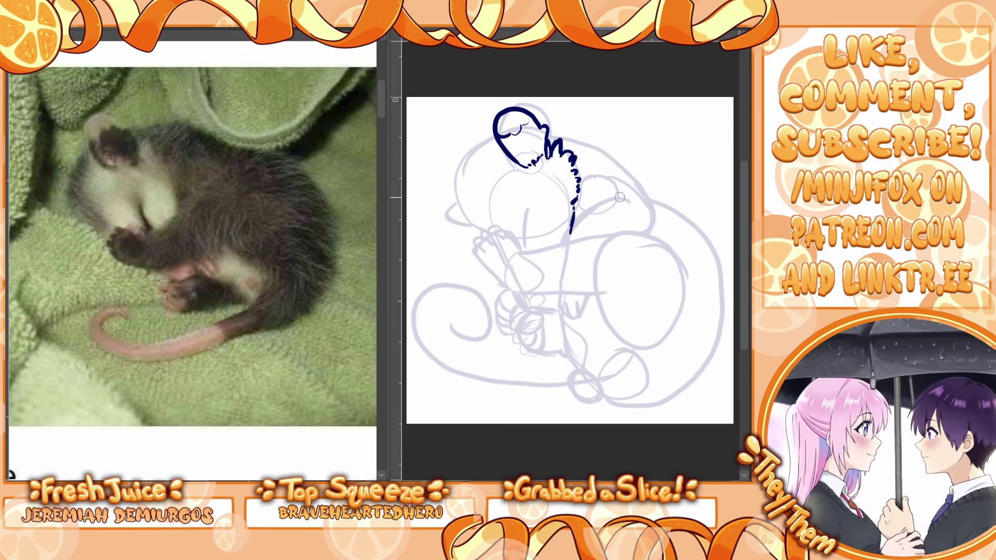
mouse_move(626, 200)
left_mouse_down()
mouse_move(603, 203)
mouse_move(567, 243)
left_mouse_up()
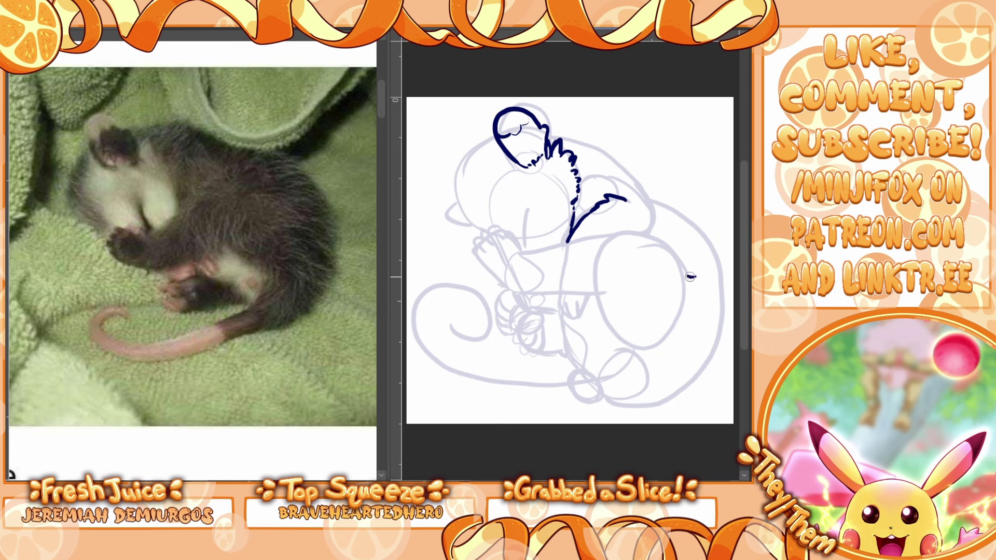
Step: Draw the foreleg in navy from the shoulder to the curled fingers, including its underside and dotted fur at the wrist
left_click_drag(693, 276, 667, 242)
key("ctrl+z")
mouse_move(695, 277)
left_mouse_down()
mouse_move(650, 231)
mouse_move(622, 226)
mouse_move(518, 250)
left_mouse_up()
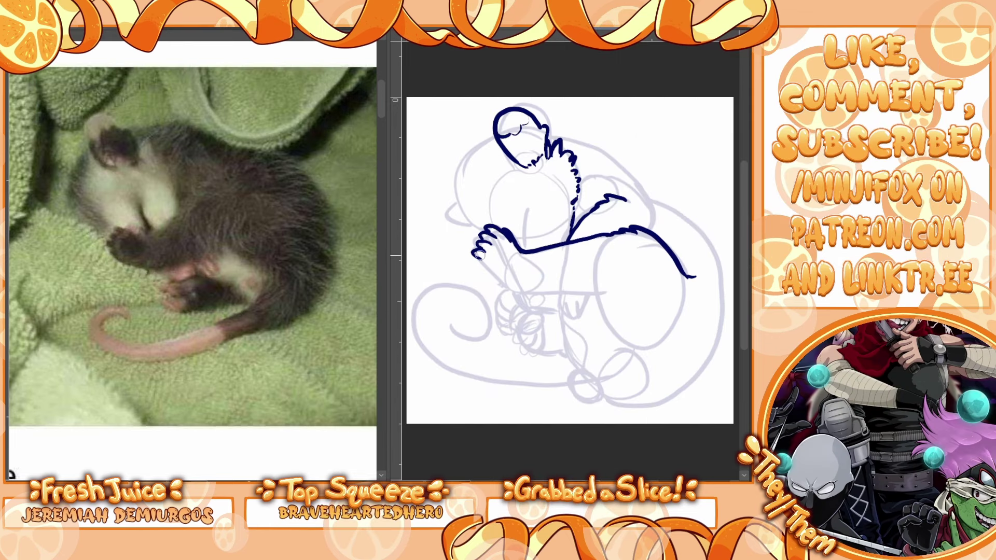
mouse_move(474, 254)
left_mouse_down()
mouse_move(511, 290)
mouse_move(522, 262)
mouse_move(515, 270)
left_mouse_up()
mouse_move(513, 272)
left_mouse_down()
mouse_move(521, 257)
mouse_move(505, 286)
mouse_move(529, 294)
left_mouse_up()
mouse_move(606, 318)
left_mouse_down()
mouse_move(595, 298)
mouse_move(573, 292)
mouse_move(593, 297)
mouse_move(528, 288)
left_mouse_up()
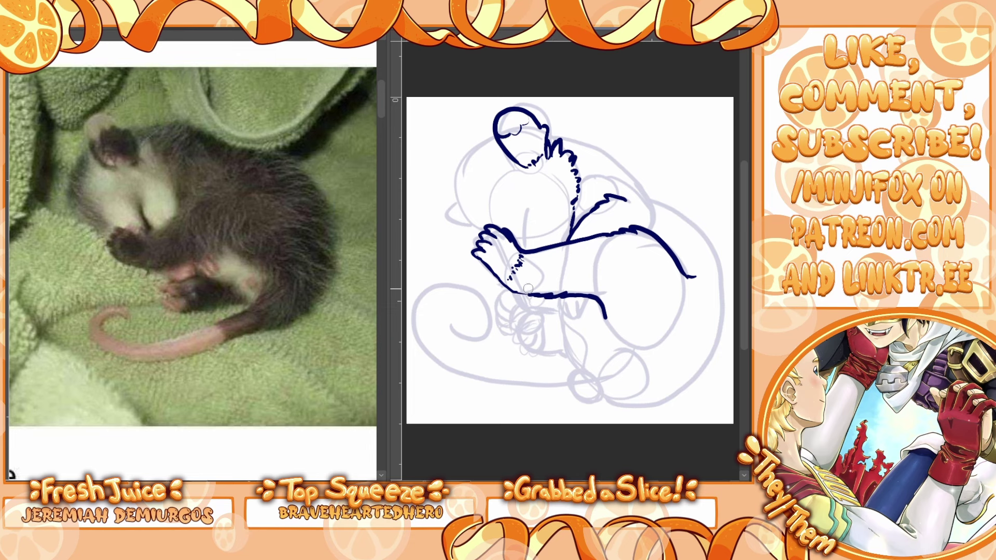
left_click_drag(608, 233, 529, 250)
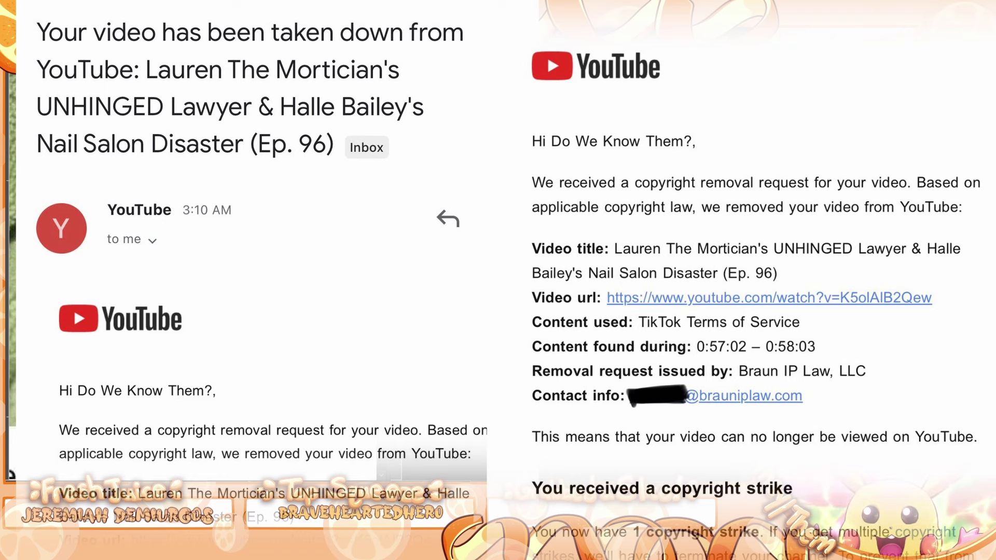
Step: Draw the nape fur, the furry head outline, the eye patch with a closed eye and the snout tip in navy
mouse_move(548, 134)
left_mouse_down()
mouse_move(594, 140)
mouse_move(612, 172)
mouse_move(605, 185)
left_mouse_up()
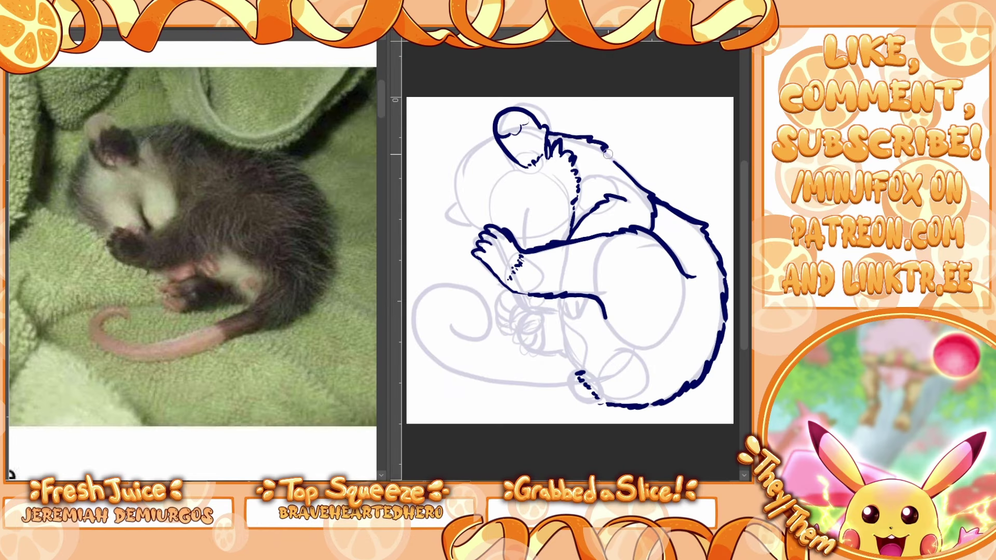
left_click_drag(603, 196, 597, 203)
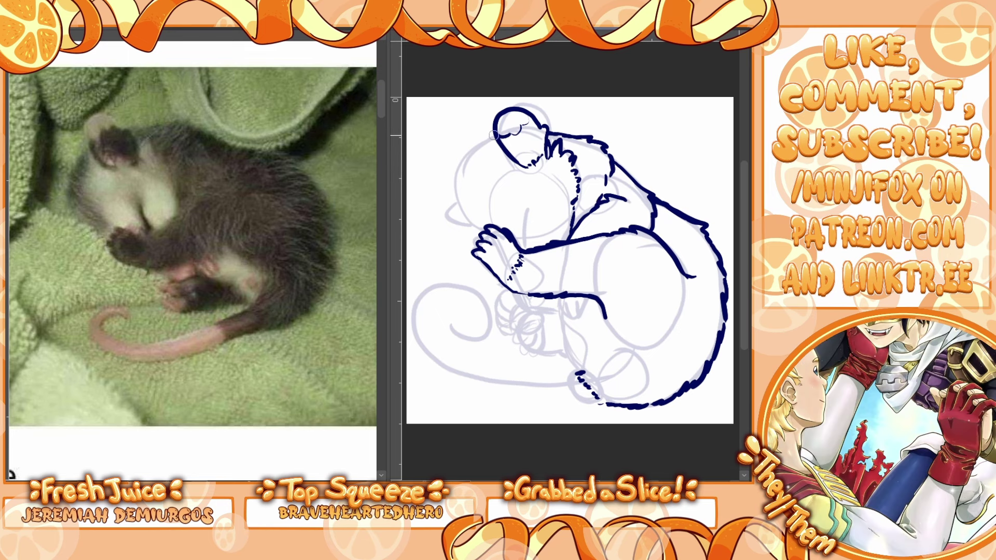
mouse_move(493, 134)
left_mouse_down()
mouse_move(462, 154)
mouse_move(453, 196)
mouse_move(478, 229)
mouse_move(526, 239)
mouse_move(530, 221)
mouse_move(496, 218)
mouse_move(499, 201)
mouse_move(512, 178)
mouse_move(547, 183)
mouse_move(545, 156)
left_mouse_up()
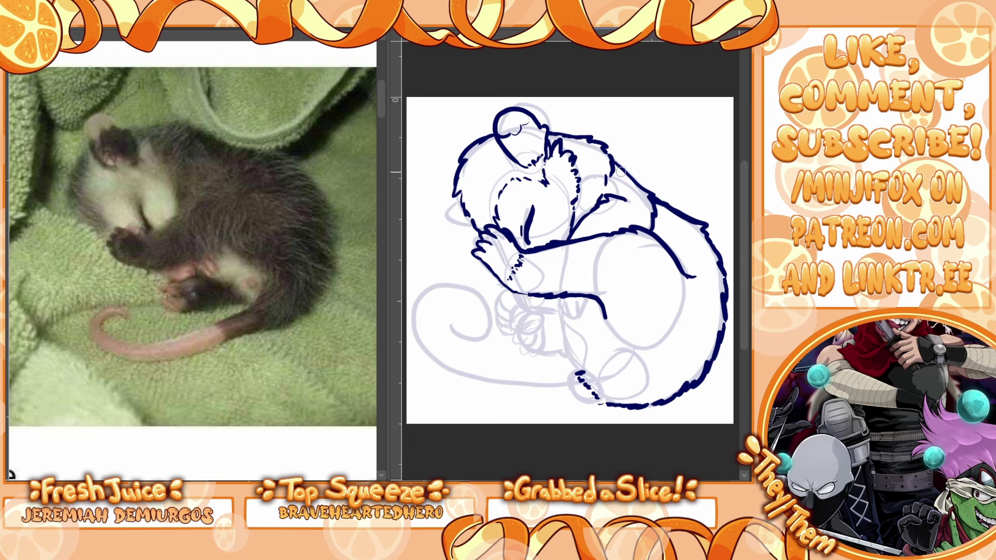
left_click_drag(605, 181, 635, 201)
mouse_move(459, 194)
left_mouse_down()
mouse_move(446, 214)
mouse_move(467, 228)
left_mouse_up()
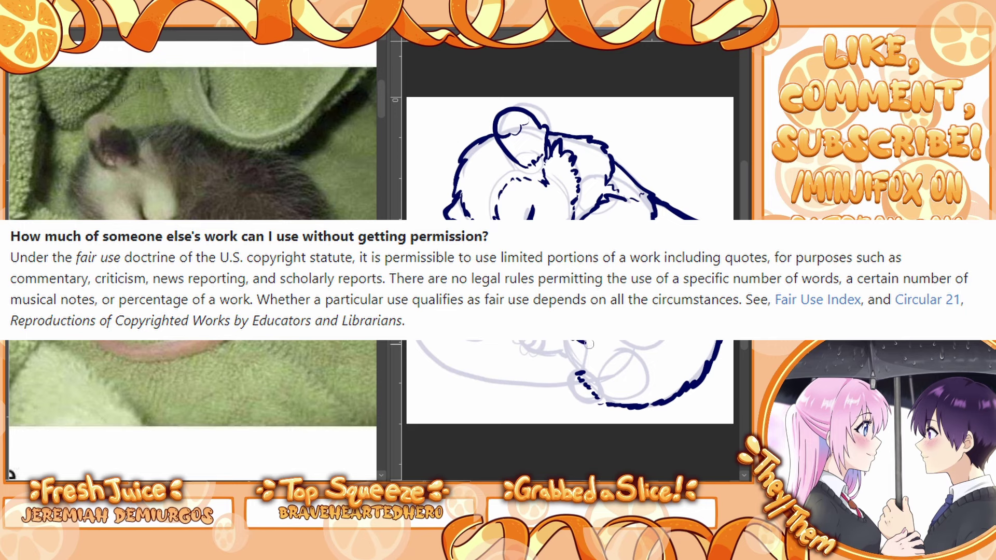
Step: Draw the lower leg line under the belly and the long tail ending in a spiral curl
left_click_drag(590, 344, 601, 347)
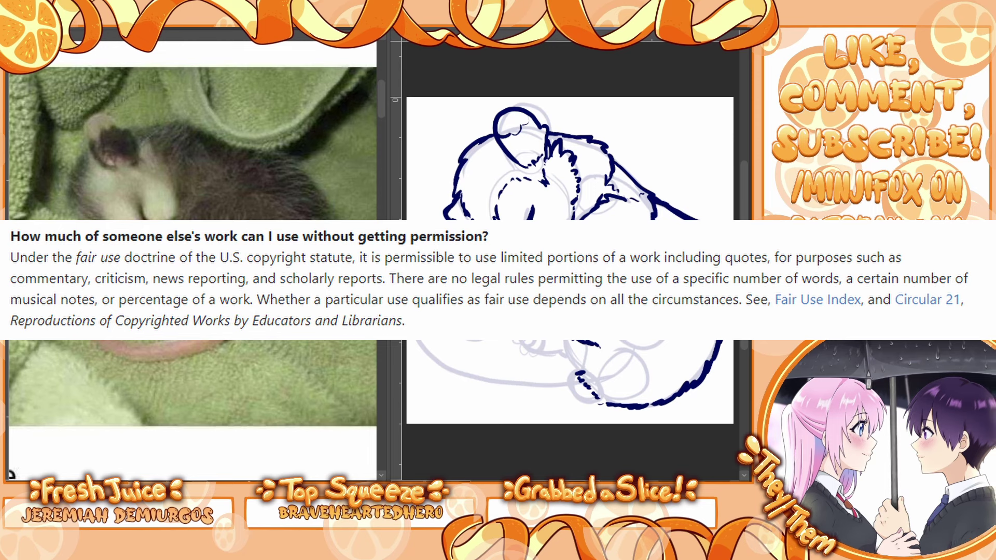
mouse_move(569, 340)
left_mouse_down()
mouse_move(577, 365)
mouse_move(567, 377)
mouse_move(473, 371)
mouse_move(445, 357)
left_mouse_up()
mouse_move(609, 408)
left_mouse_down()
mouse_move(485, 402)
mouse_move(440, 385)
mouse_move(412, 340)
left_mouse_up()
mouse_move(625, 441)
left_mouse_down()
mouse_move(664, 430)
mouse_move(632, 416)
left_mouse_up()
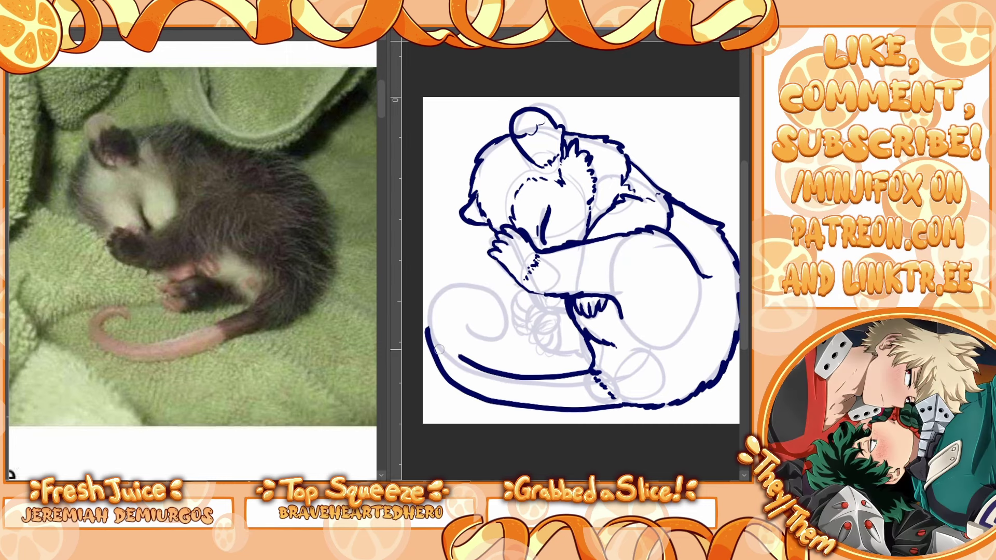
mouse_move(448, 382)
left_mouse_down()
mouse_move(431, 350)
mouse_move(435, 299)
mouse_move(511, 313)
mouse_move(474, 387)
mouse_move(443, 332)
mouse_move(469, 319)
mouse_move(479, 328)
mouse_move(456, 358)
mouse_move(476, 354)
mouse_move(487, 305)
mouse_move(490, 324)
mouse_move(464, 312)
mouse_move(445, 332)
mouse_move(482, 313)
mouse_move(489, 323)
mouse_move(457, 344)
mouse_move(472, 363)
left_mouse_up()
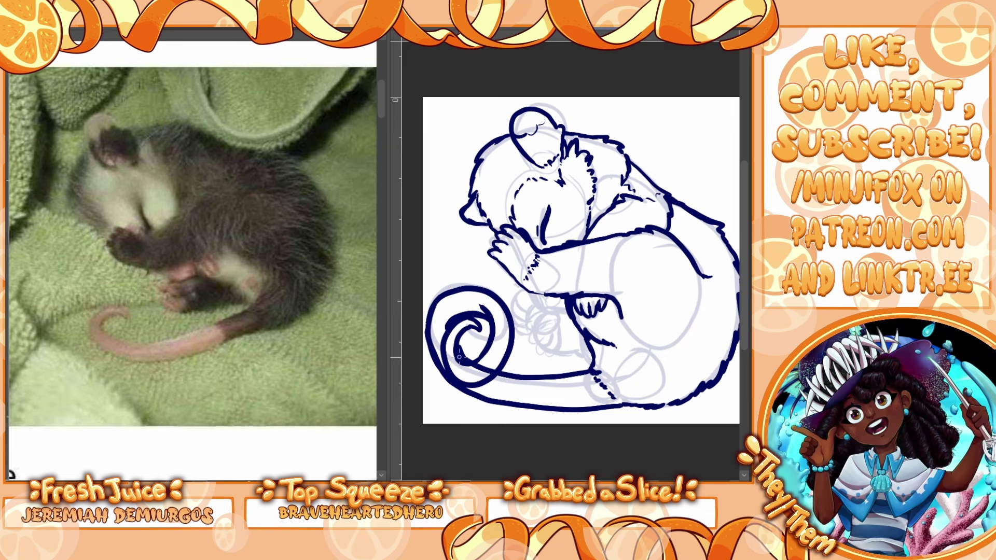
mouse_move(445, 328)
left_mouse_down()
mouse_move(480, 309)
mouse_move(453, 326)
mouse_move(488, 320)
left_mouse_up()
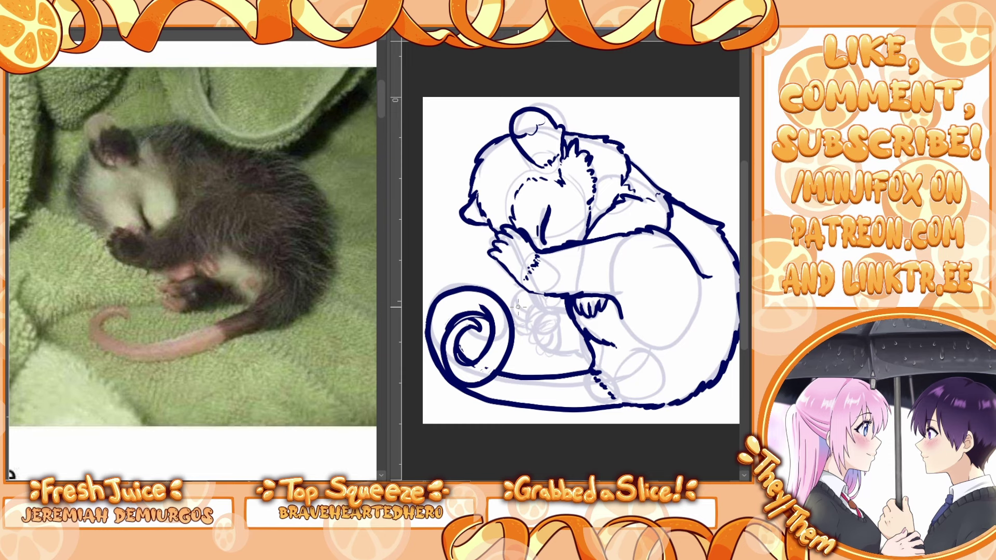
Step: Close the forearm's lower edge and draw the front foot beneath it with curled toes and a small pad mark
key("ctrl+plus")
key("ctrl+plus")
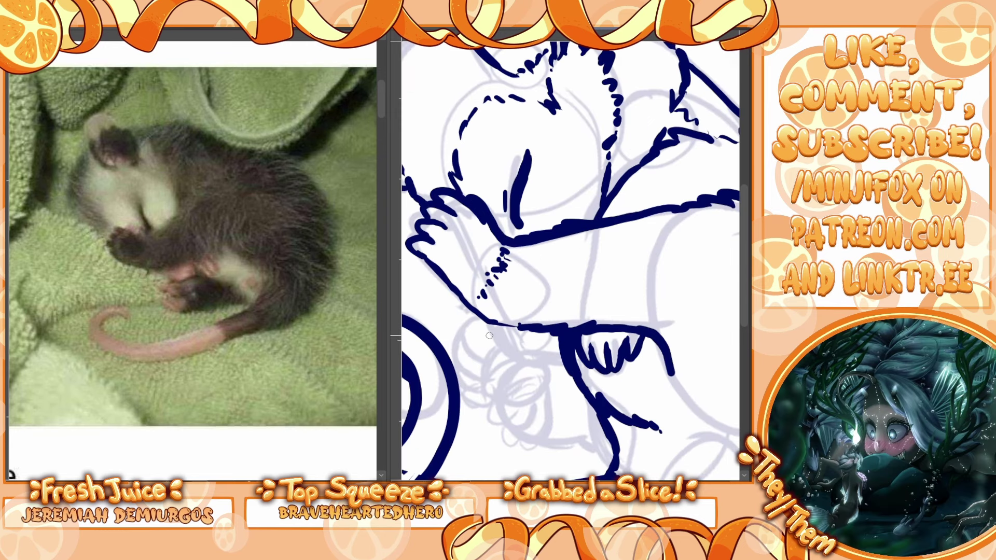
left_click_drag(489, 325, 520, 328)
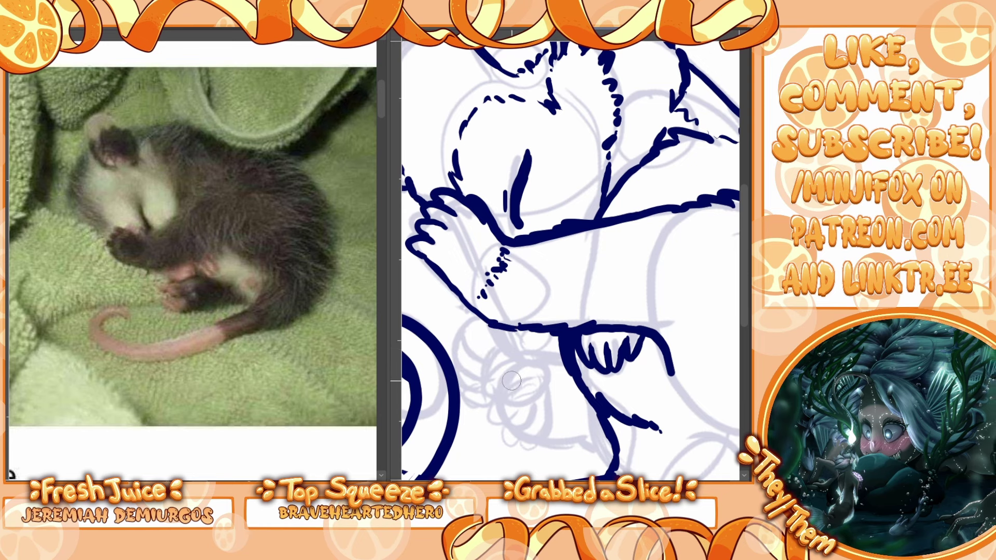
left_click_drag(514, 365, 511, 394)
mouse_move(503, 391)
left_mouse_down()
mouse_move(539, 345)
mouse_move(555, 345)
mouse_move(519, 366)
mouse_move(506, 402)
mouse_move(526, 395)
mouse_move(500, 399)
mouse_move(520, 435)
mouse_move(539, 446)
mouse_move(568, 425)
mouse_move(595, 428)
left_mouse_up()
mouse_move(551, 372)
left_mouse_down()
mouse_move(565, 380)
mouse_move(560, 368)
left_mouse_up()
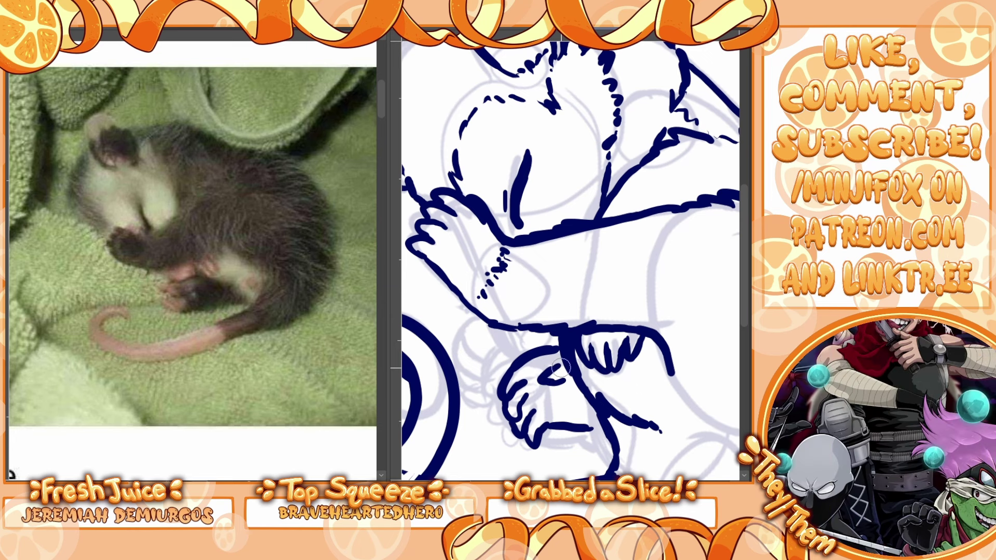
left_click_drag(588, 430, 595, 425)
Step: Draw the second foot's overlapping toes behind the first and join its upper edge to the forearm
mouse_move(501, 346)
left_mouse_down()
mouse_move(488, 381)
mouse_move(502, 422)
left_mouse_up()
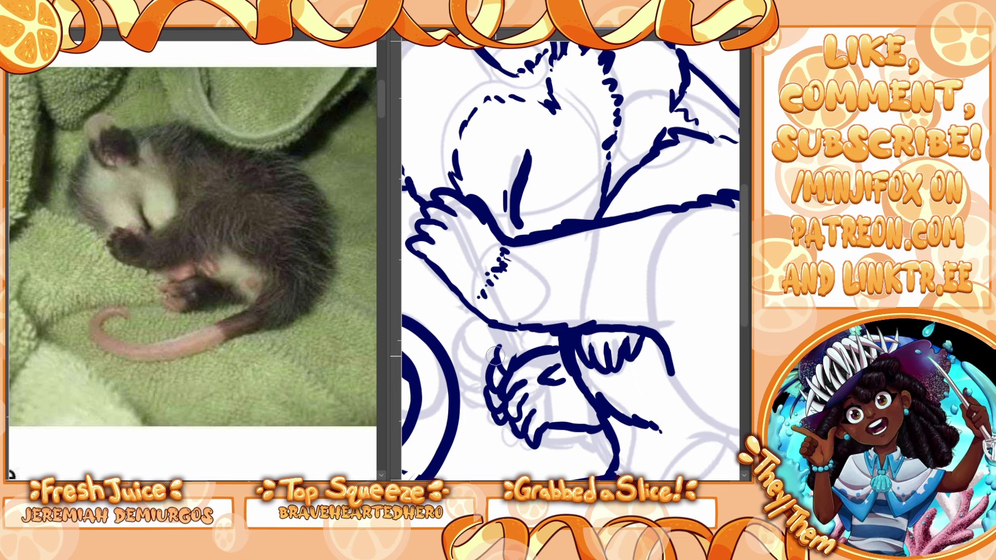
mouse_move(495, 357)
left_mouse_down()
mouse_move(536, 333)
mouse_move(549, 340)
mouse_move(538, 351)
mouse_move(577, 329)
mouse_move(554, 342)
left_mouse_up()
key("e")
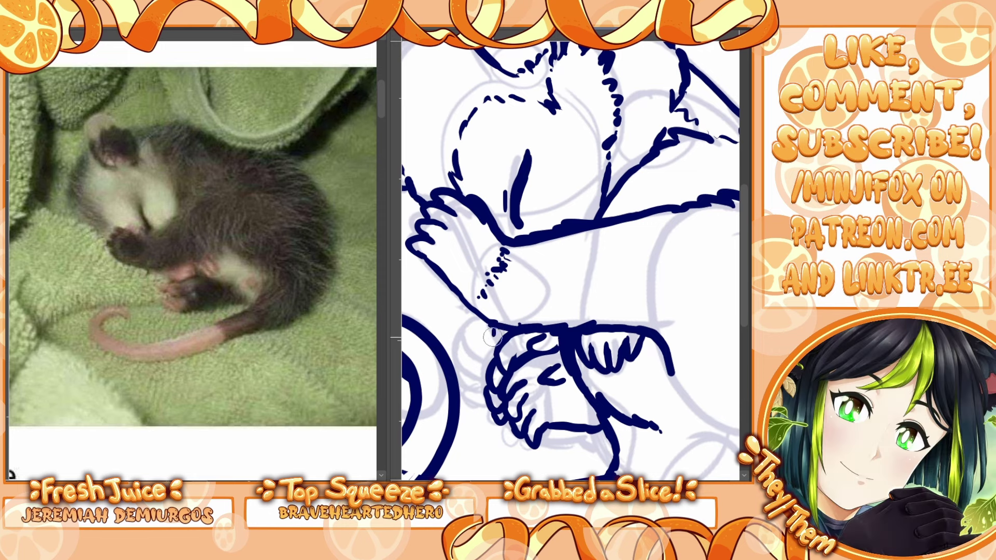
key("ctrl+0")
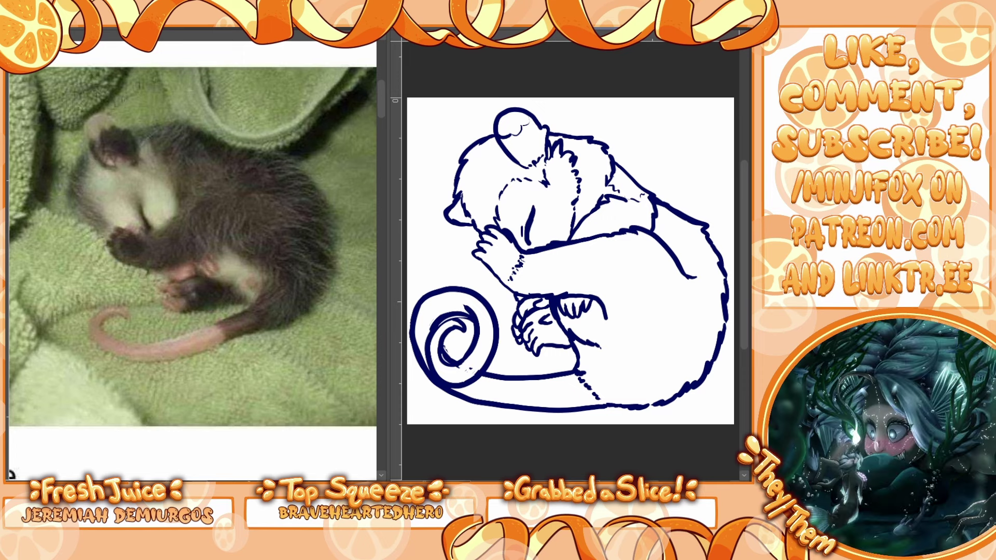
Step: Draw the rounded heel and outline of the hind leg, and add a tilted heart on the haunch
left_click_drag(602, 314, 628, 364)
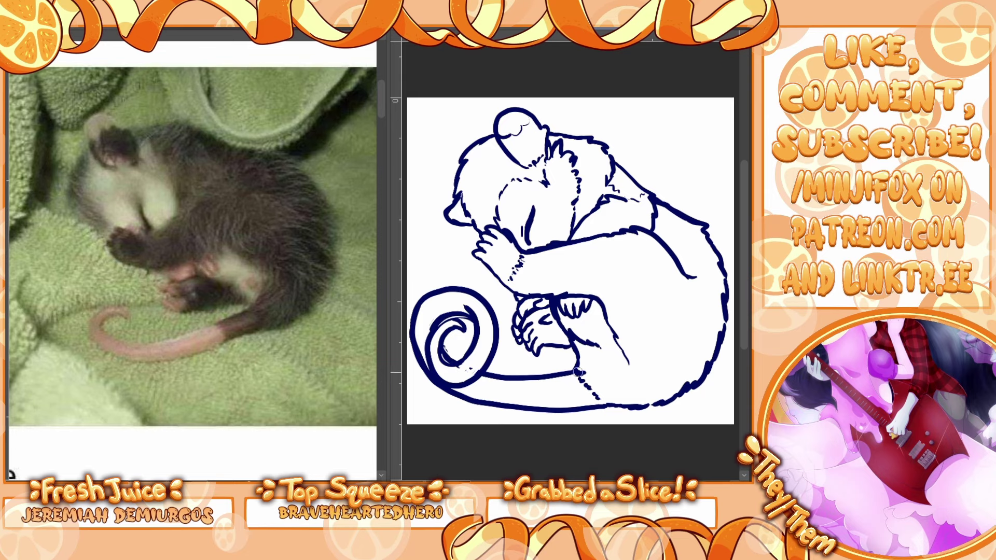
left_click_drag(616, 339, 622, 359)
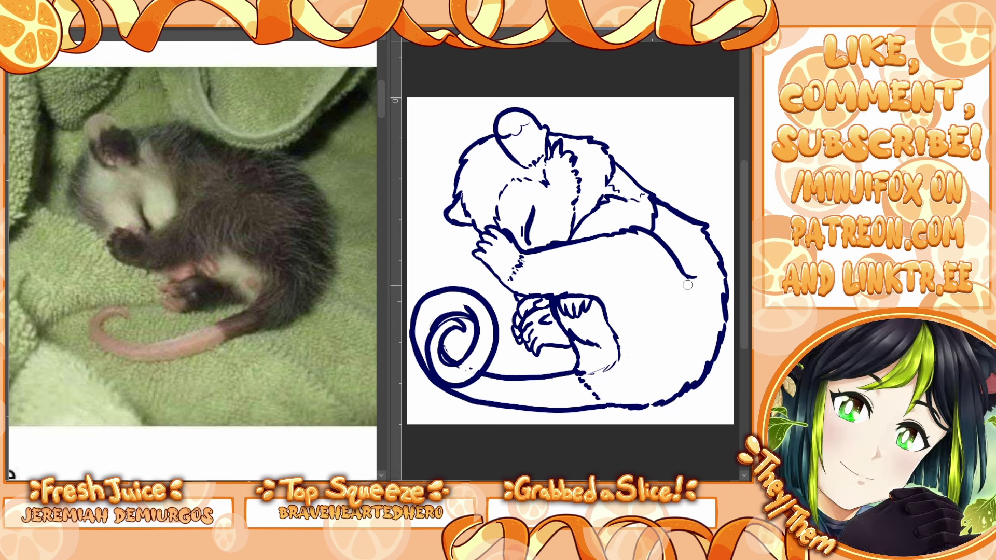
mouse_move(687, 312)
left_mouse_down()
mouse_move(652, 292)
mouse_move(646, 299)
mouse_move(661, 365)
mouse_move(709, 339)
mouse_move(689, 315)
mouse_move(705, 310)
mouse_move(709, 340)
mouse_move(694, 360)
mouse_move(640, 328)
mouse_move(659, 366)
mouse_move(651, 288)
left_mouse_up()
mouse_move(656, 365)
left_mouse_down()
mouse_move(703, 351)
mouse_move(682, 363)
mouse_move(712, 324)
left_mouse_up()
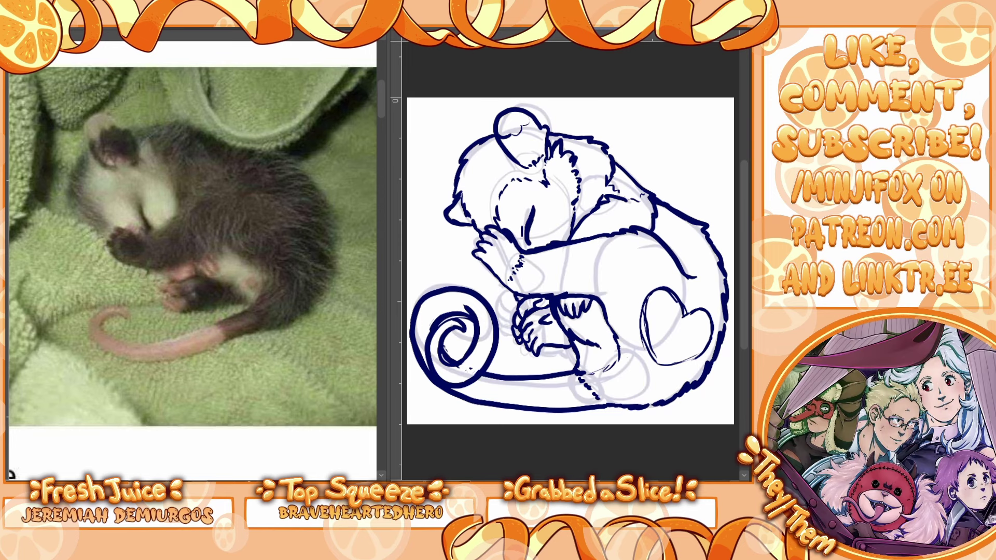
Step: Rework the top of the rear foot just below the forearm, adding a small rounded pad shape
key("ctrl+plus")
key("ctrl+plus")
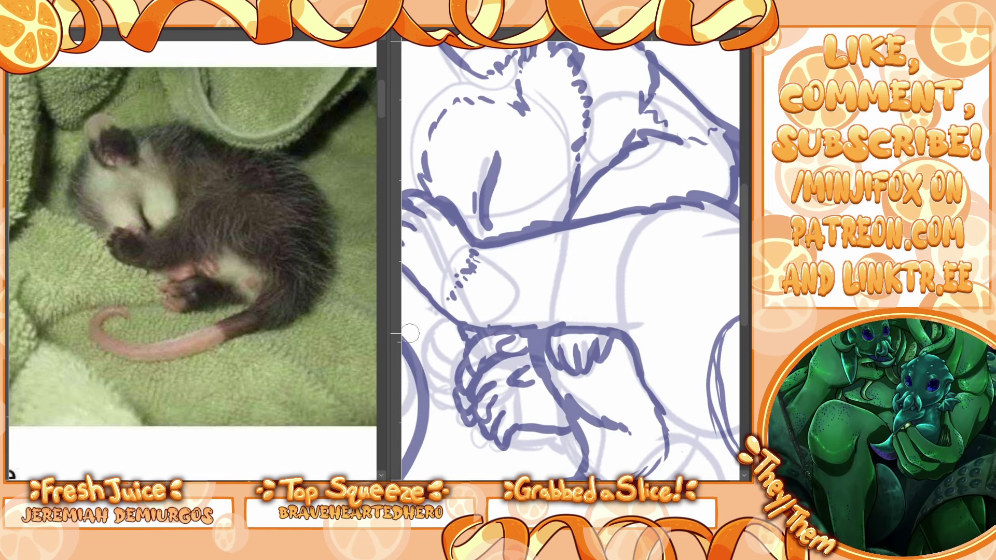
mouse_move(493, 340)
left_mouse_down()
mouse_move(509, 352)
mouse_move(490, 352)
mouse_move(502, 354)
mouse_move(545, 335)
left_mouse_up()
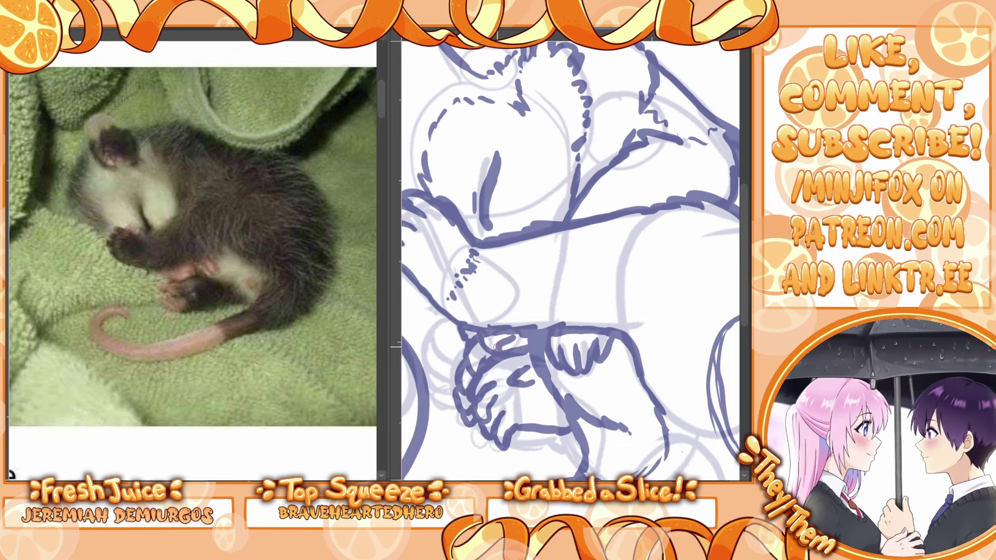
mouse_move(482, 338)
left_mouse_down()
mouse_move(532, 340)
mouse_move(511, 348)
mouse_move(523, 344)
left_mouse_up()
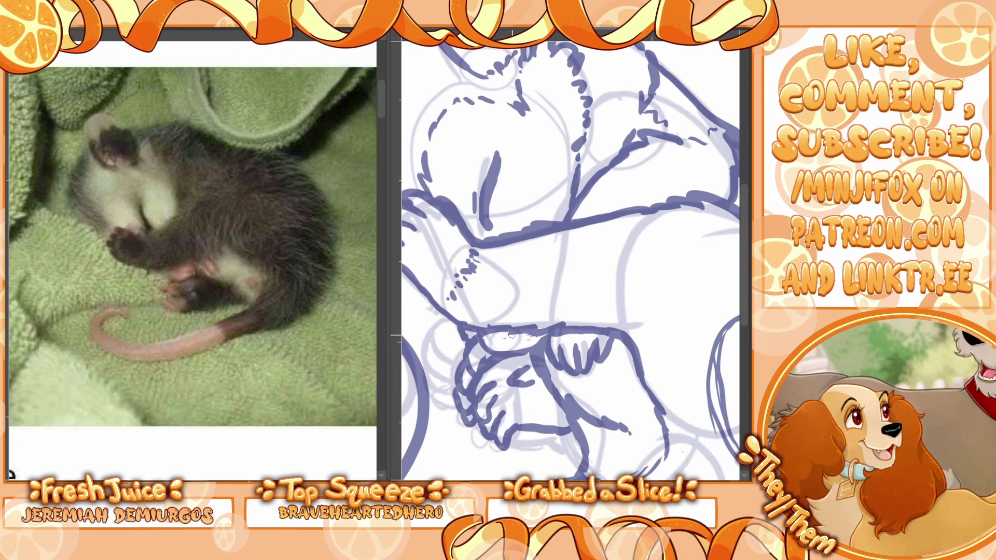
left_click_drag(501, 345, 504, 337)
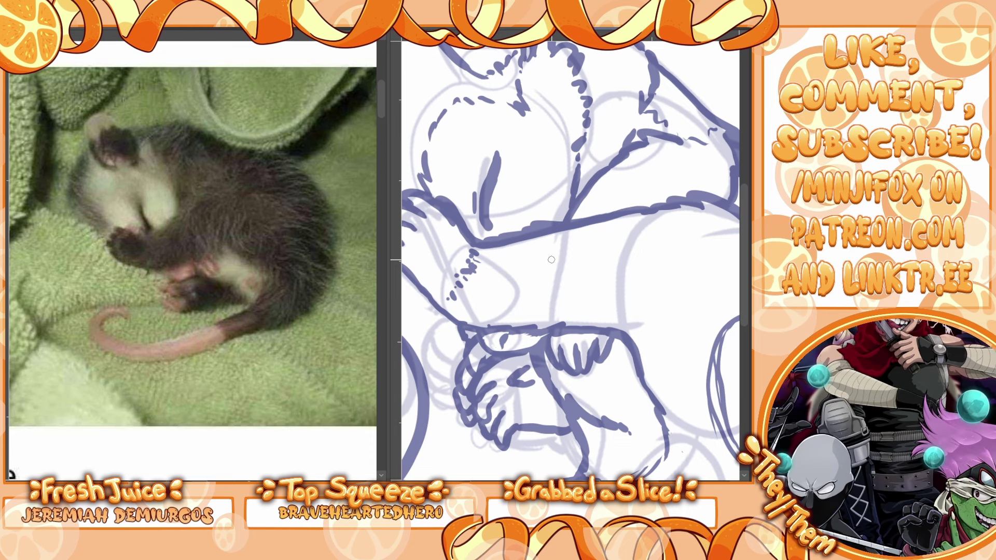
key("ctrl+0")
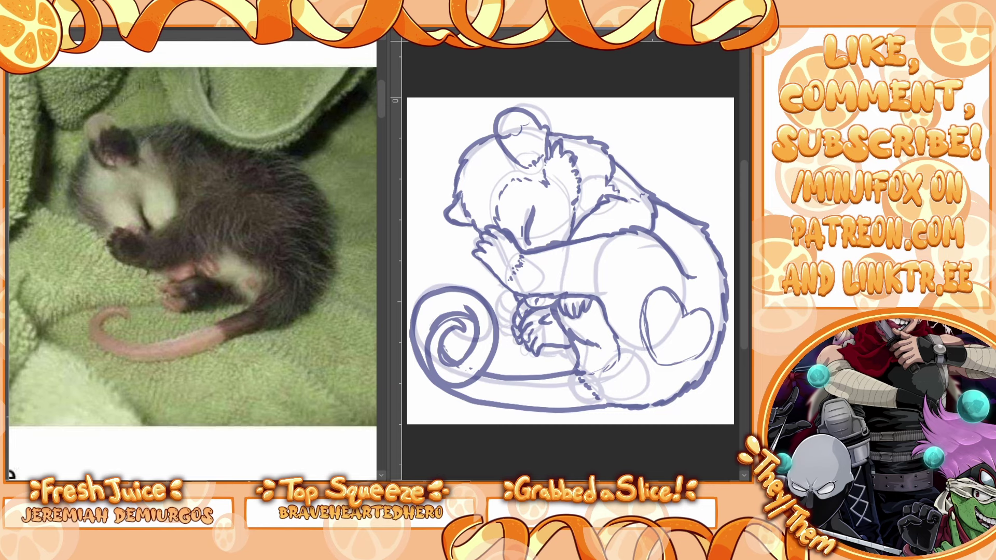
Step: Add curved fold lines inside the opossum's ear on the sketch
key("ctrl+plus")
mouse_move(502, 57)
left_mouse_down()
mouse_move(586, 151)
mouse_move(574, 145)
mouse_move(560, 165)
left_mouse_up()
left_click_drag(571, 117, 544, 142)
mouse_move(605, 119)
left_mouse_down()
mouse_move(599, 162)
mouse_move(605, 133)
left_mouse_up()
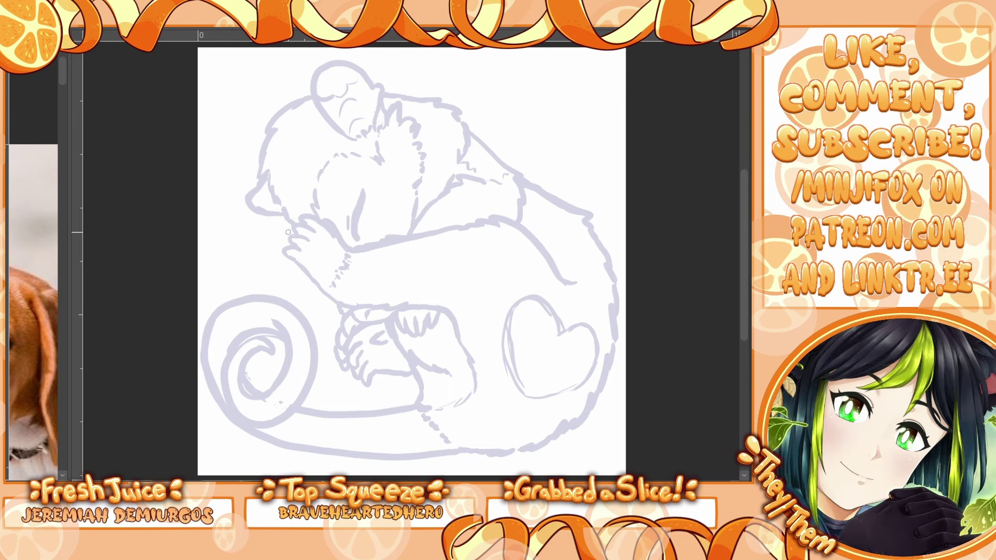
Step: Ink the spiky cheek fur from the ear base down to the forearm in a thin dark line over the faded sketch
key("ctrl+plus")
key("ctrl+plus")
left_click_drag(289, 233, 435, 437)
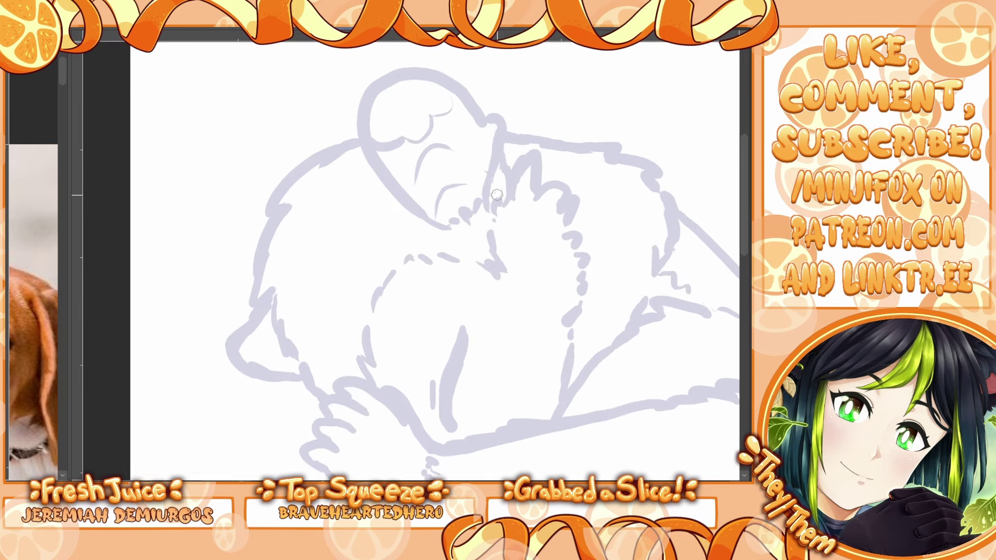
mouse_move(494, 209)
left_mouse_down()
mouse_move(516, 168)
mouse_move(535, 153)
mouse_move(544, 190)
mouse_move(564, 176)
mouse_move(580, 198)
mouse_move(587, 259)
left_mouse_up()
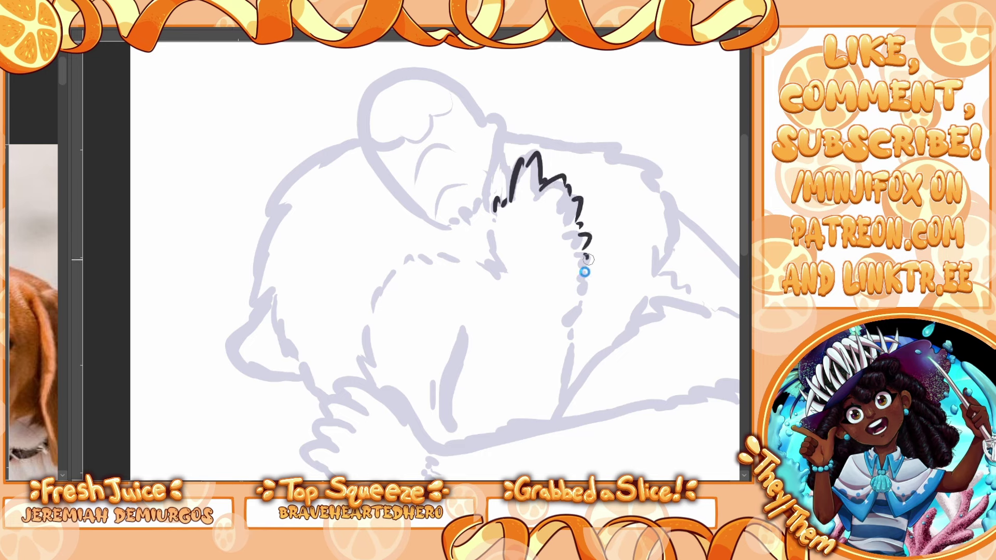
mouse_move(586, 307)
left_mouse_down()
mouse_move(575, 325)
mouse_move(581, 303)
left_mouse_up()
mouse_move(584, 275)
left_mouse_down()
mouse_move(581, 286)
mouse_move(583, 274)
left_mouse_up()
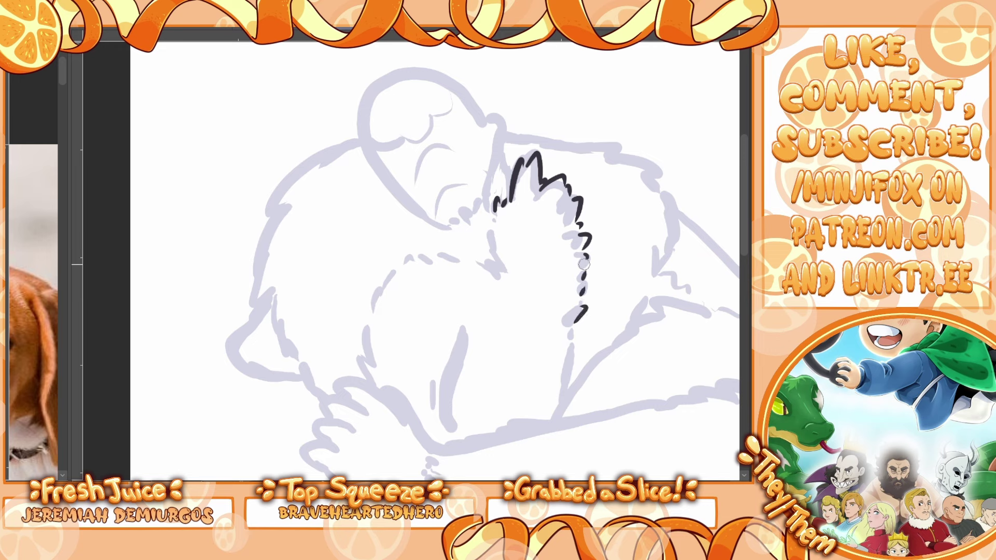
left_click_drag(581, 322, 567, 398)
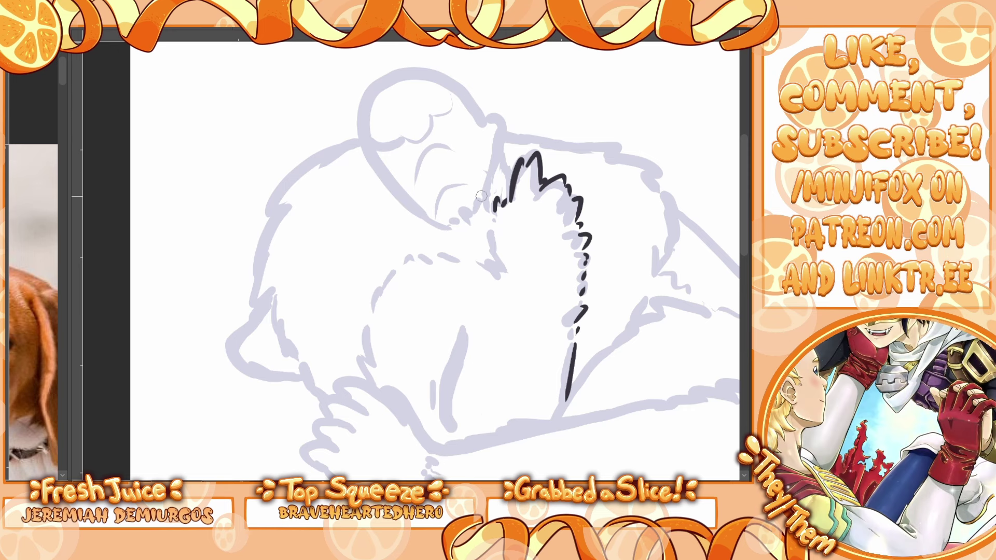
Step: Ink the jagged fur tufts below the ear base and the short dashes marking the face's fur border down to the paw
mouse_move(493, 214)
left_mouse_down()
mouse_move(502, 270)
mouse_move(485, 253)
mouse_move(499, 270)
mouse_move(501, 256)
left_mouse_up()
key("ctrl+z")
key("ctrl+z")
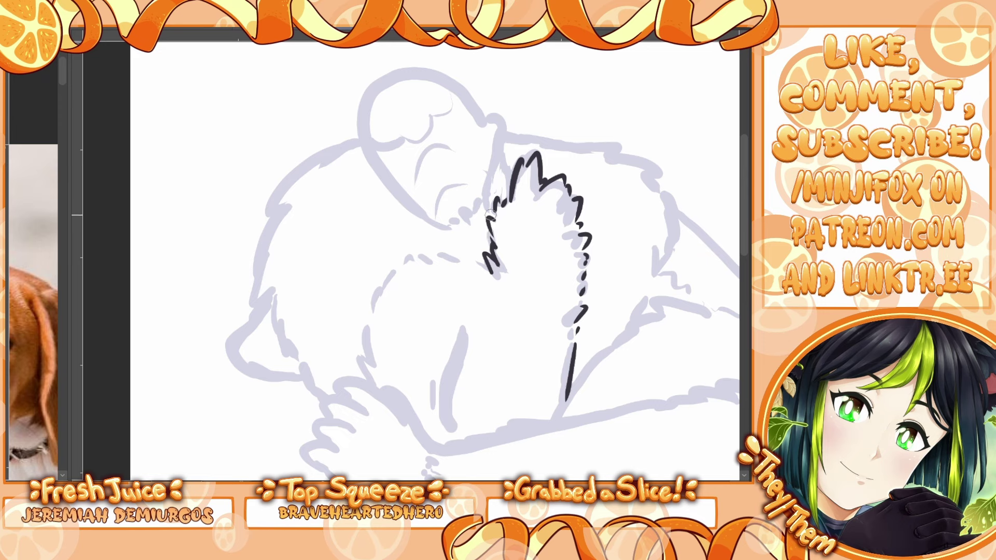
left_click_drag(458, 252, 476, 266)
mouse_move(446, 252)
left_mouse_down()
mouse_move(459, 262)
mouse_move(436, 263)
left_mouse_up()
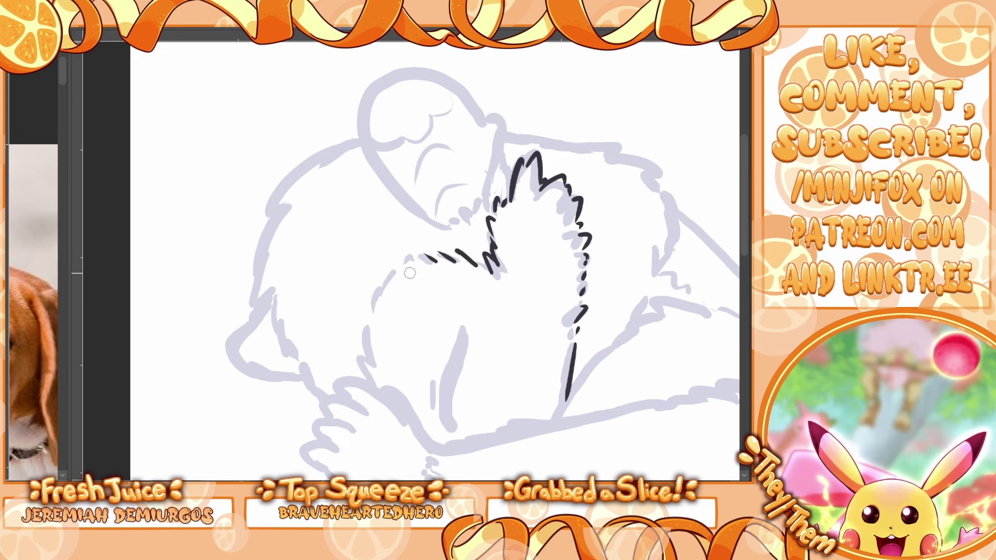
mouse_move(369, 377)
left_mouse_down()
mouse_move(359, 358)
mouse_move(368, 361)
mouse_move(365, 322)
mouse_move(382, 282)
mouse_move(413, 257)
left_mouse_up()
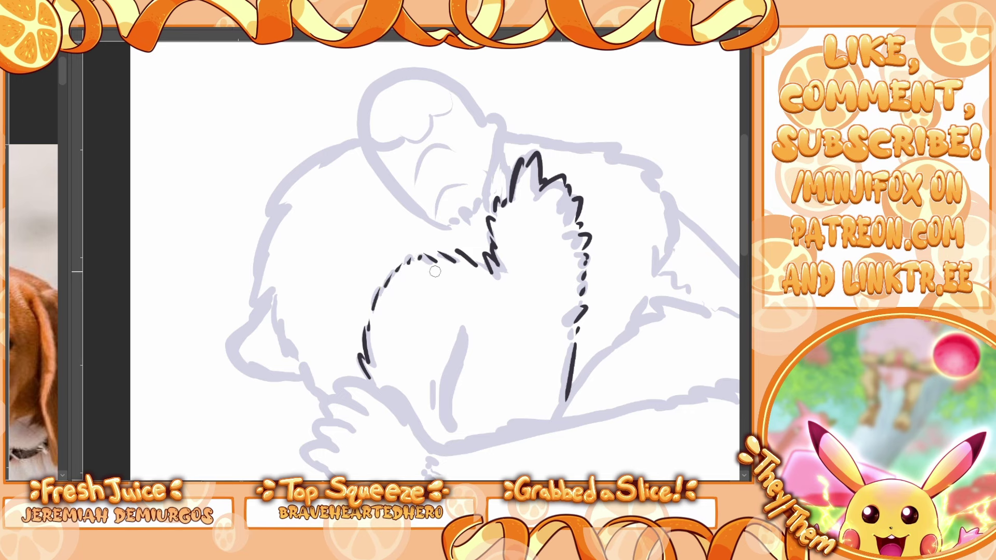
Step: Ink the closed eye as a thick tapered curve, with short fur strokes beside its lower end
left_click_drag(453, 436, 464, 326)
mouse_move(454, 431)
left_mouse_down()
mouse_move(445, 393)
mouse_move(463, 330)
left_mouse_up()
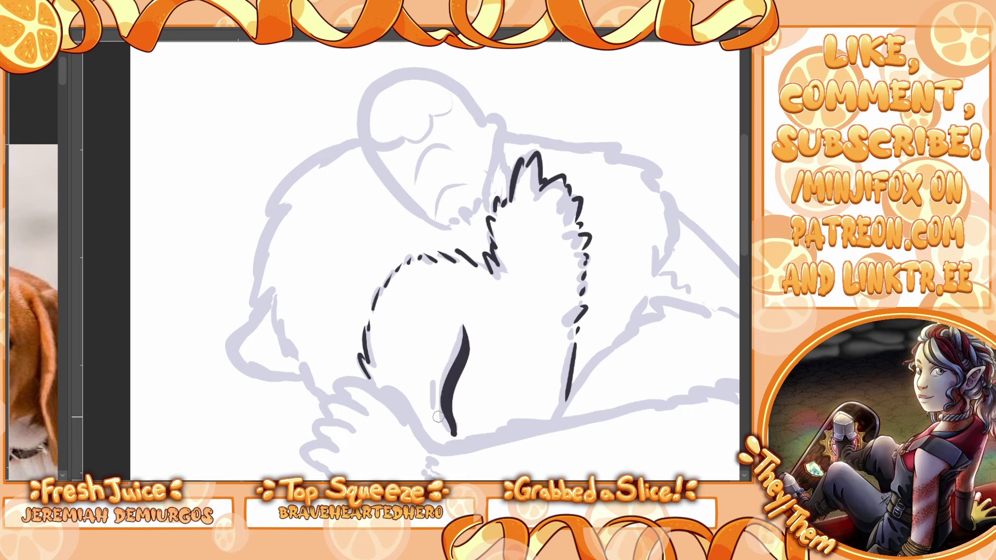
mouse_move(437, 416)
left_mouse_down()
mouse_move(434, 388)
mouse_move(420, 402)
left_mouse_up()
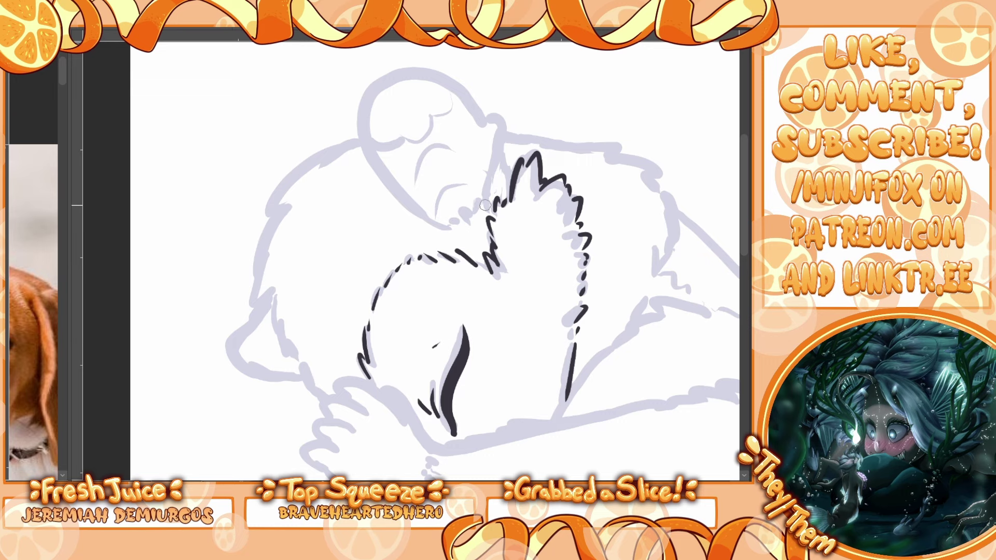
Step: Ink the large ear's outline with its furry lower base, and add a darkened fold along its back edge
mouse_move(485, 205)
left_mouse_down()
mouse_move(502, 126)
mouse_move(495, 116)
left_mouse_up()
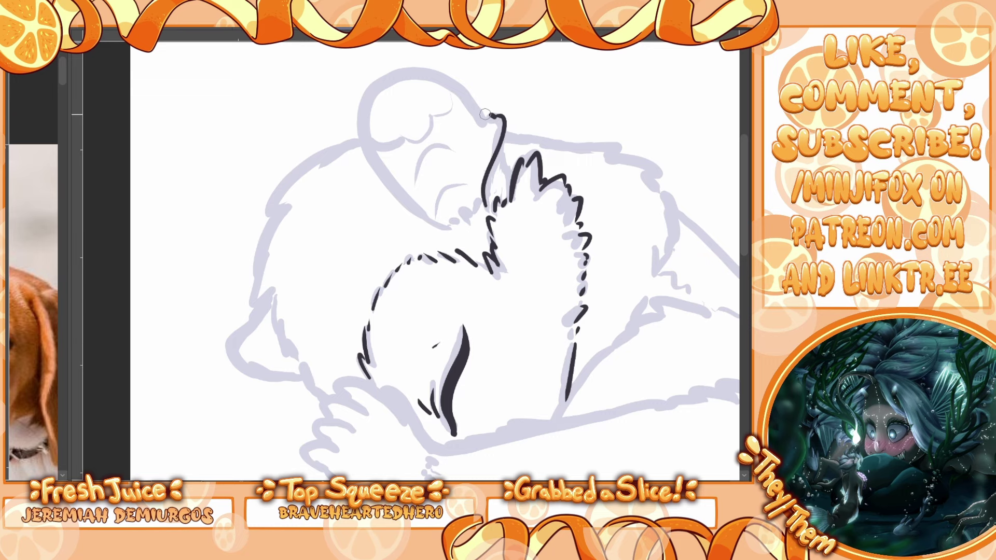
scroll(735, 186, "up", 3)
mouse_move(491, 185)
left_mouse_down()
mouse_move(446, 145)
mouse_move(424, 140)
mouse_move(390, 147)
mouse_move(364, 178)
mouse_move(362, 207)
mouse_move(393, 263)
mouse_move(443, 295)
mouse_move(474, 264)
mouse_move(477, 278)
mouse_move(463, 271)
mouse_move(439, 303)
left_mouse_up()
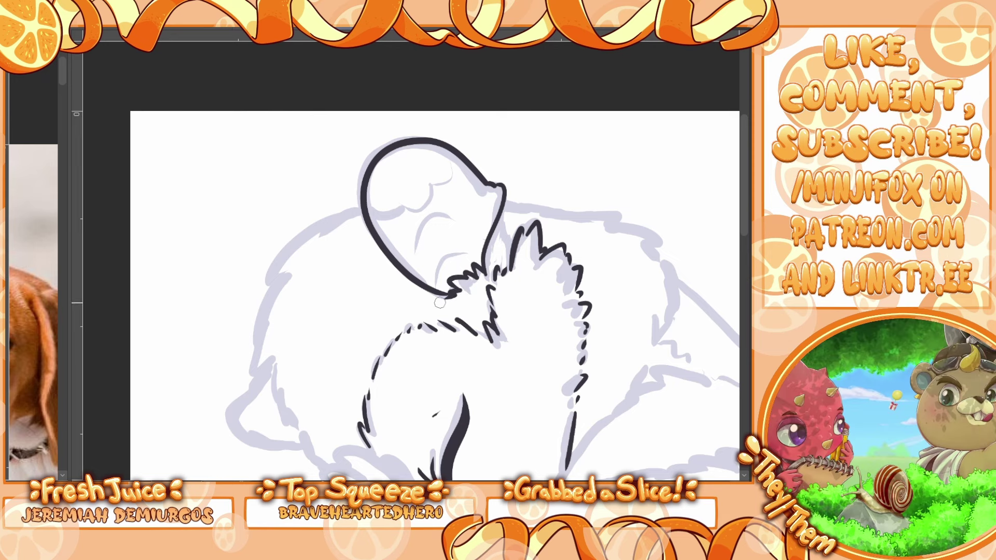
mouse_move(502, 202)
left_mouse_down()
mouse_move(515, 249)
mouse_move(502, 203)
left_mouse_up()
key("ctrl+z")
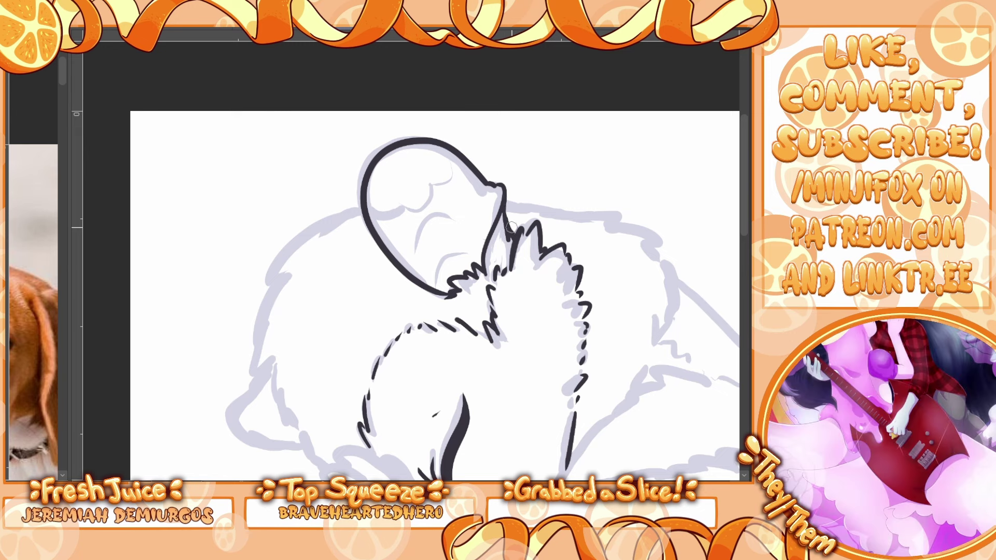
left_click_drag(516, 236, 506, 200)
Step: Ink the head's shaggy outline from the large ear down to the paw, including the small rounded far ear
mouse_move(358, 206)
left_mouse_down()
mouse_move(306, 227)
mouse_move(317, 225)
mouse_move(275, 262)
mouse_move(267, 285)
mouse_move(280, 279)
mouse_move(251, 372)
mouse_move(271, 365)
mouse_move(270, 391)
mouse_move(275, 385)
mouse_move(289, 427)
mouse_move(290, 407)
left_mouse_up()
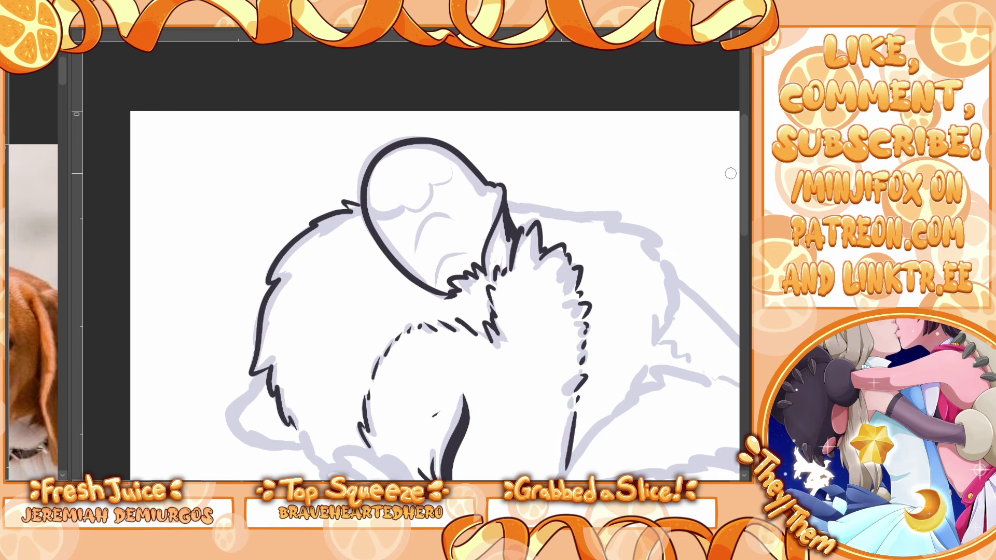
scroll(745, 212, "down", 3)
scroll(745, 213, "down", 2)
left_click_drag(303, 328, 326, 354)
mouse_move(268, 259)
left_mouse_down()
mouse_move(230, 292)
mouse_move(227, 309)
mouse_move(252, 330)
mouse_move(294, 335)
left_mouse_up()
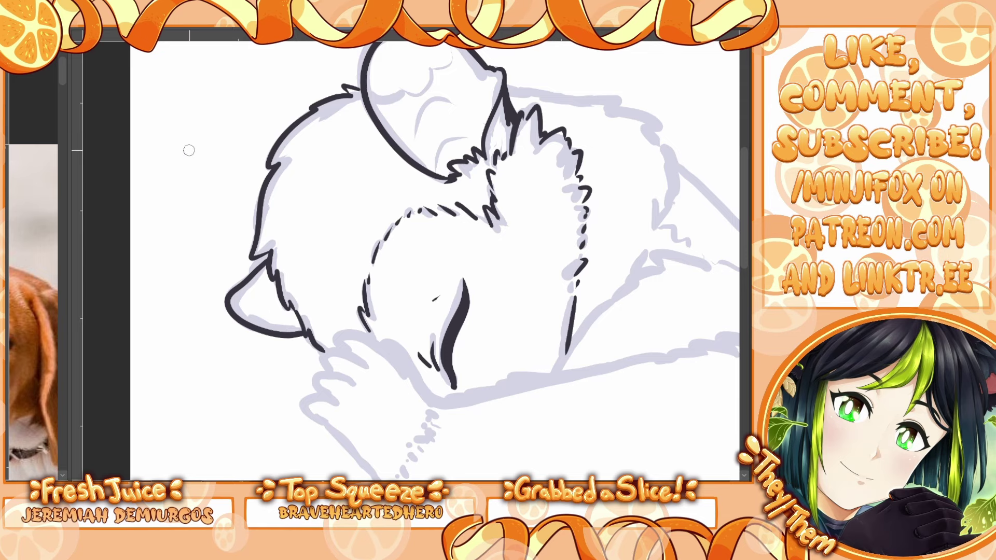
Step: Ink the furry outline of the neck and back behind the large ear, ending in the shaggy edge above the forearm
left_click_drag(189, 150, 79, 194)
mouse_move(394, 128)
left_mouse_down()
mouse_move(495, 137)
mouse_move(554, 166)
mouse_move(539, 171)
mouse_move(552, 187)
mouse_move(533, 176)
mouse_move(569, 197)
mouse_move(550, 181)
mouse_move(575, 228)
mouse_move(564, 220)
mouse_move(545, 273)
left_mouse_up()
mouse_move(581, 211)
left_mouse_down()
mouse_move(622, 257)
mouse_move(664, 280)
mouse_move(656, 282)
mouse_move(679, 301)
mouse_move(672, 305)
mouse_move(662, 275)
mouse_move(678, 362)
left_mouse_up()
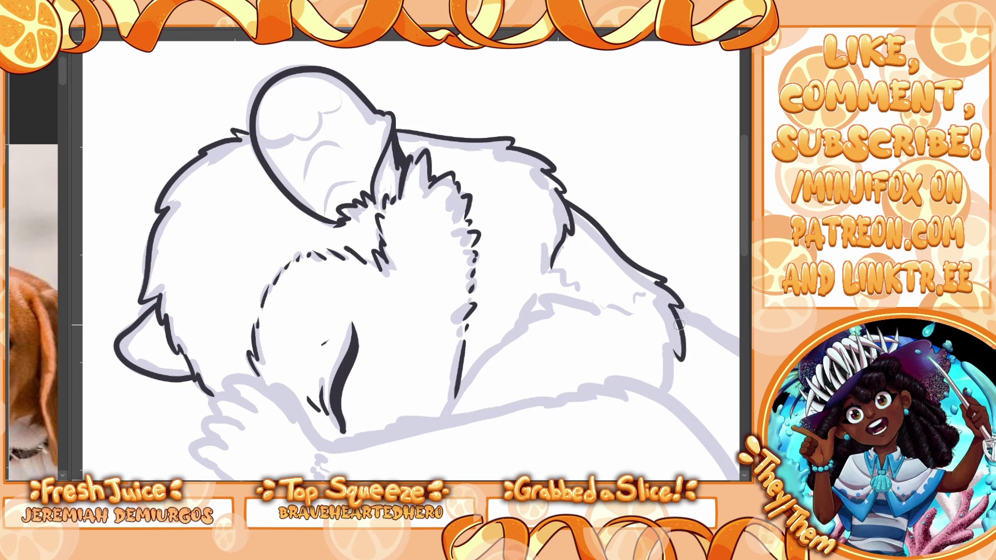
left_click_drag(679, 324, 666, 389)
Step: Ink the curved body line rising from beside the cheek fur, ending in a short tufted fold
mouse_move(457, 406)
left_mouse_down()
mouse_move(477, 362)
mouse_move(545, 310)
mouse_move(514, 323)
left_mouse_up()
key("ctrl+z")
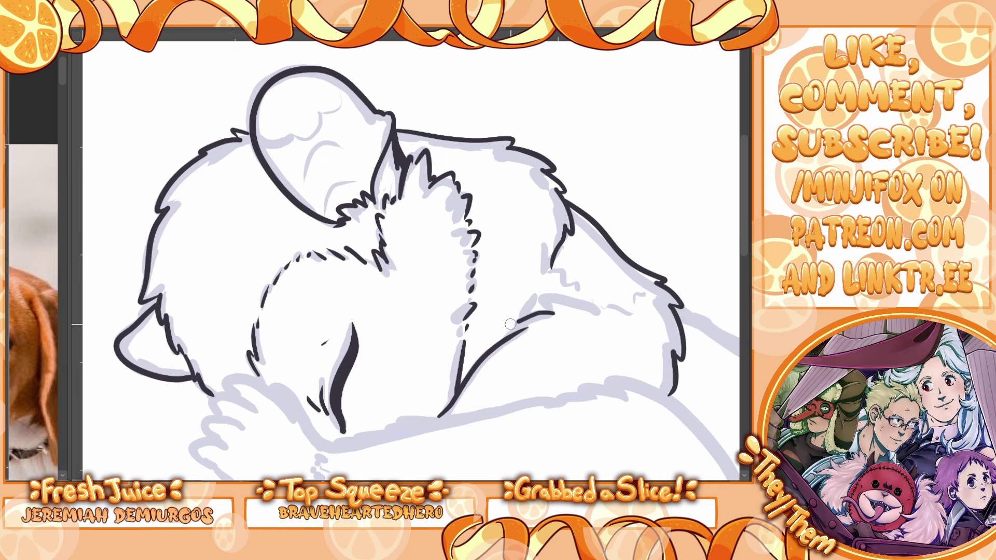
mouse_move(601, 311)
left_mouse_down()
mouse_move(568, 295)
mouse_move(540, 297)
mouse_move(538, 311)
mouse_move(526, 295)
left_mouse_up()
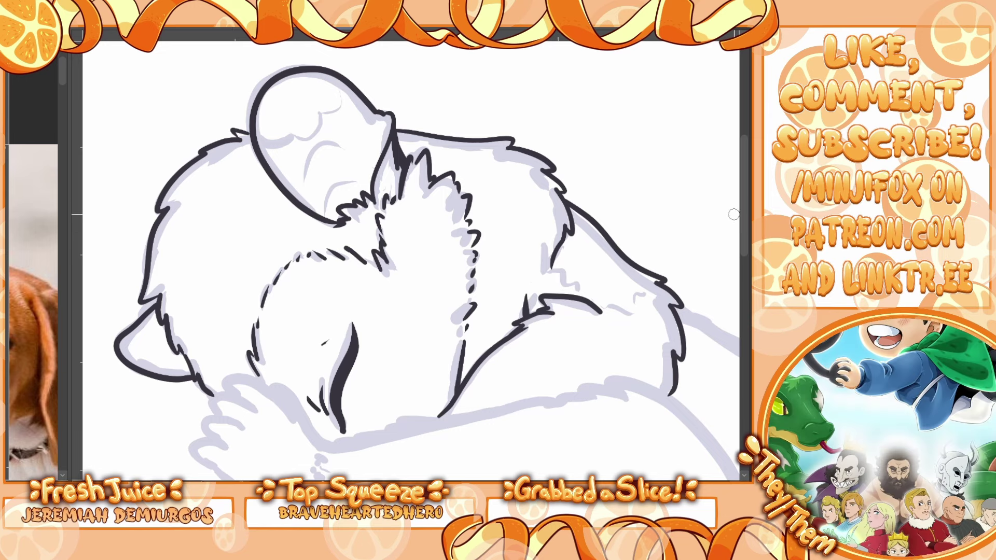
Step: Ink the furry upper edge of the forearm from the body to the wrist, and undo the stray dash below it
scroll(733, 215, "down", 5)
mouse_move(687, 257)
left_mouse_down()
mouse_move(612, 215)
mouse_move(622, 230)
mouse_move(601, 221)
mouse_move(576, 228)
mouse_move(586, 234)
mouse_move(536, 234)
mouse_move(545, 239)
mouse_move(457, 258)
mouse_move(415, 251)
mouse_move(419, 257)
mouse_move(319, 301)
left_mouse_up()
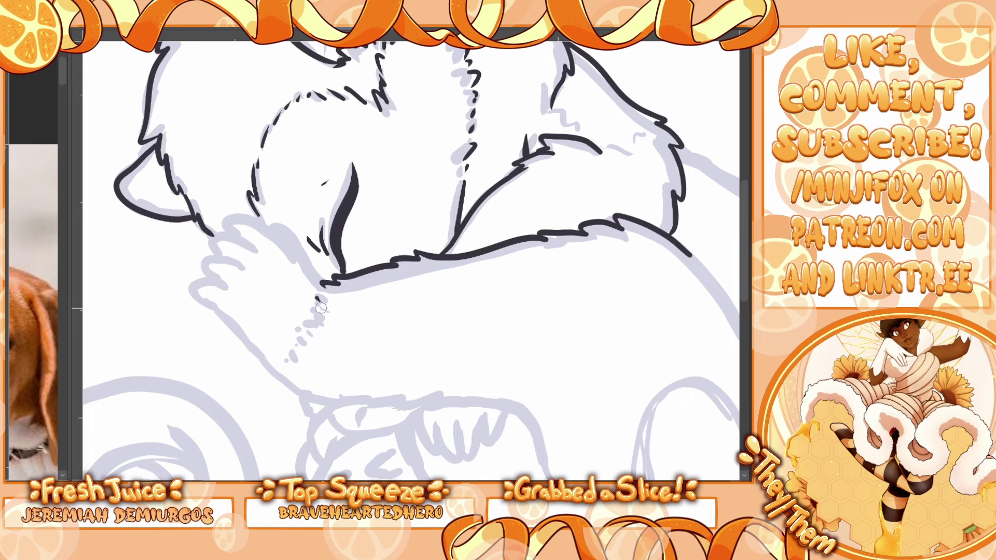
key("ctrl+z")
Step: Ink the front paw's fingers, the dashed fur border at the wrist and the forearm's shaggy underside, and touch up the lowest finger
left_click_drag(117, 104, 84, 258)
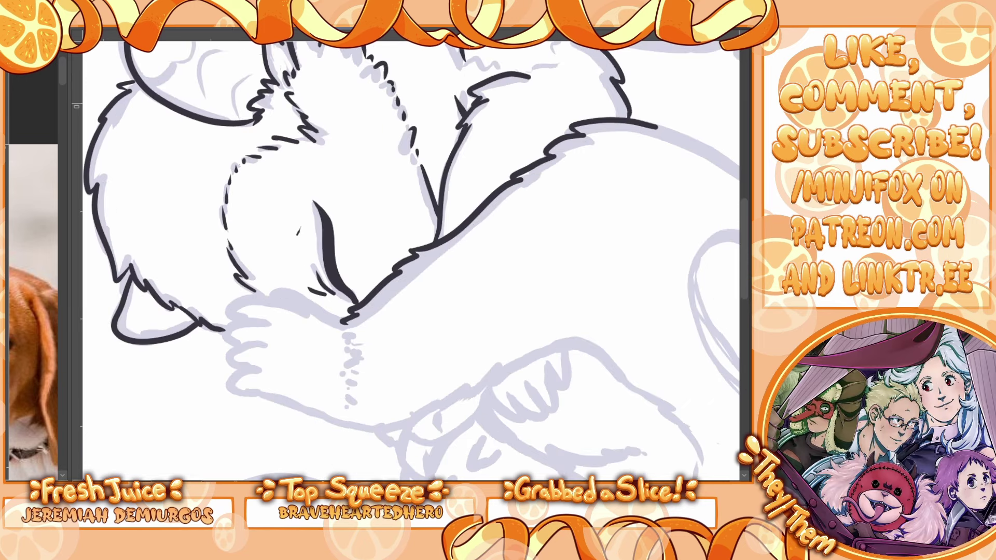
left_click_drag(379, 67, 29, 120)
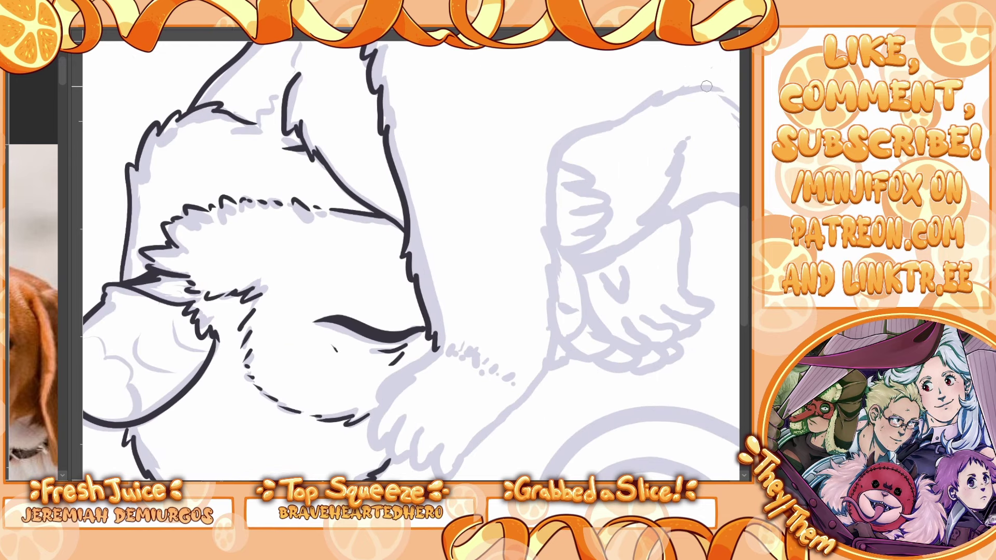
mouse_move(714, 91)
left_mouse_down()
mouse_move(651, 116)
mouse_move(653, 102)
mouse_move(564, 168)
mouse_move(556, 348)
mouse_move(545, 338)
mouse_move(541, 388)
mouse_move(534, 380)
mouse_move(528, 395)
mouse_move(505, 369)
mouse_move(521, 378)
mouse_move(510, 384)
mouse_move(450, 355)
mouse_move(455, 342)
mouse_move(468, 358)
mouse_move(418, 361)
mouse_move(383, 381)
mouse_move(375, 406)
mouse_move(398, 389)
mouse_move(371, 444)
left_mouse_up()
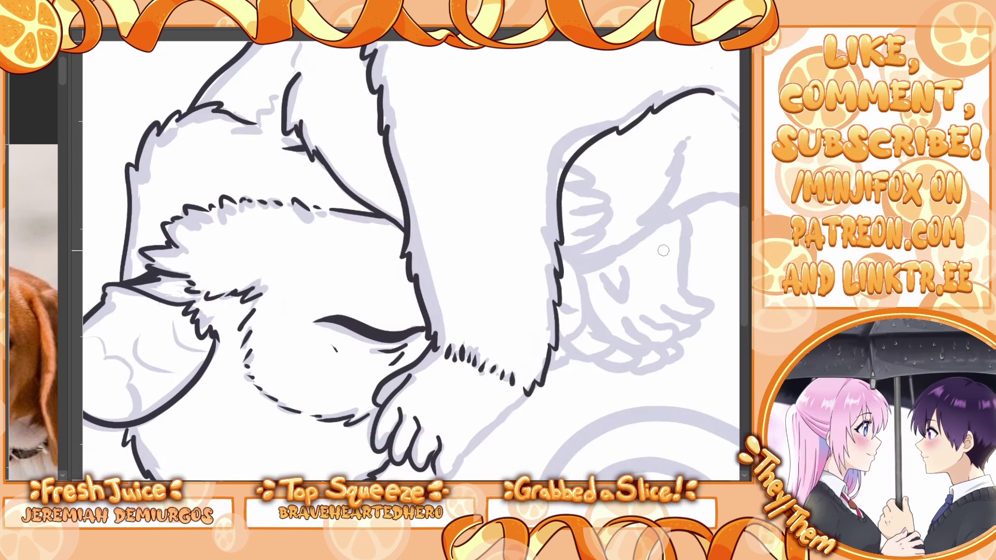
scroll(742, 278, "down", 1)
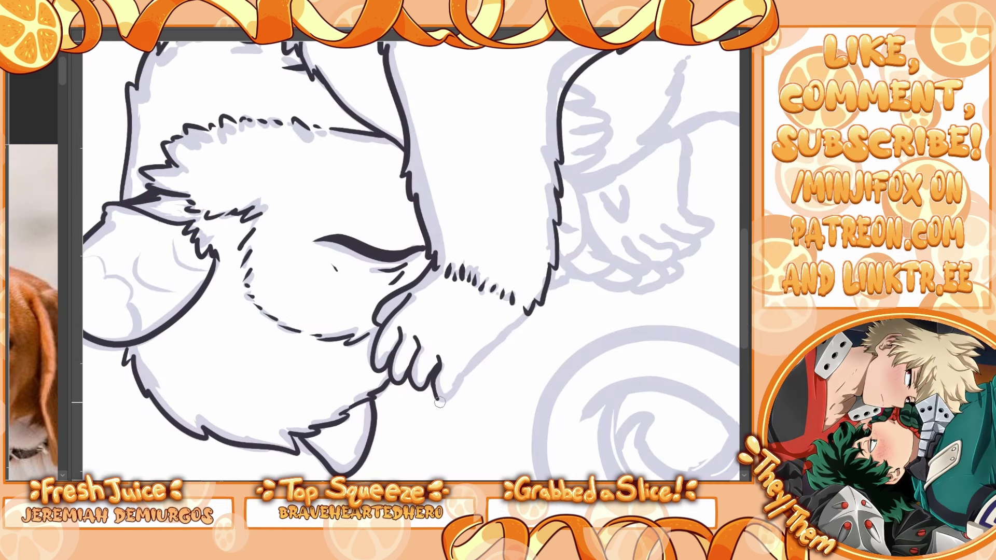
mouse_move(454, 387)
left_mouse_down()
mouse_move(482, 344)
mouse_move(526, 317)
left_mouse_up()
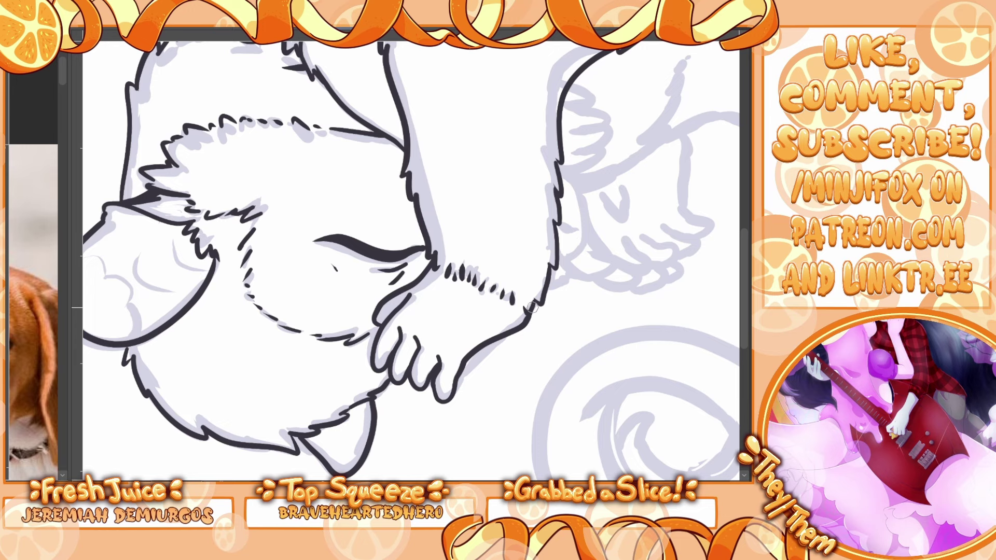
key("ctrl+at")
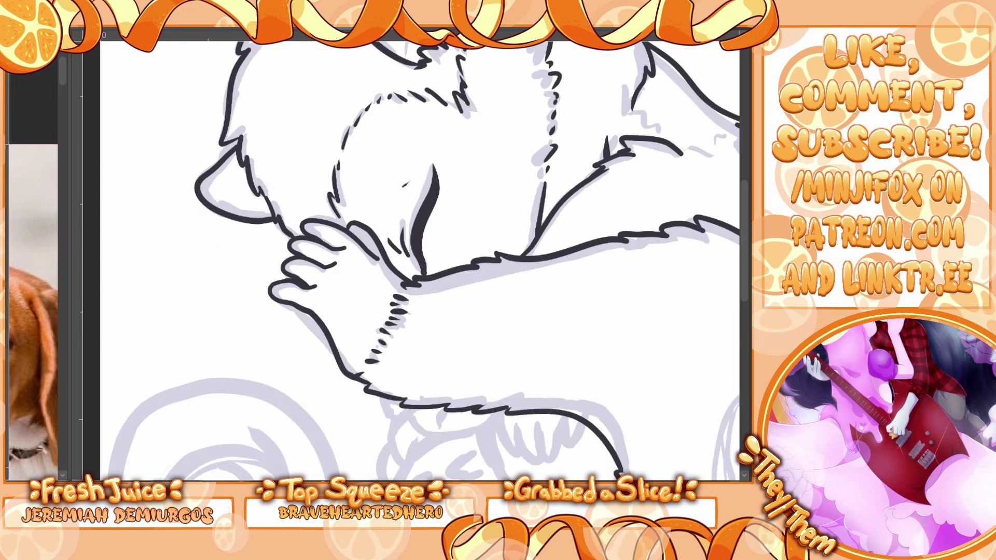
left_click_drag(419, 261, 378, 235)
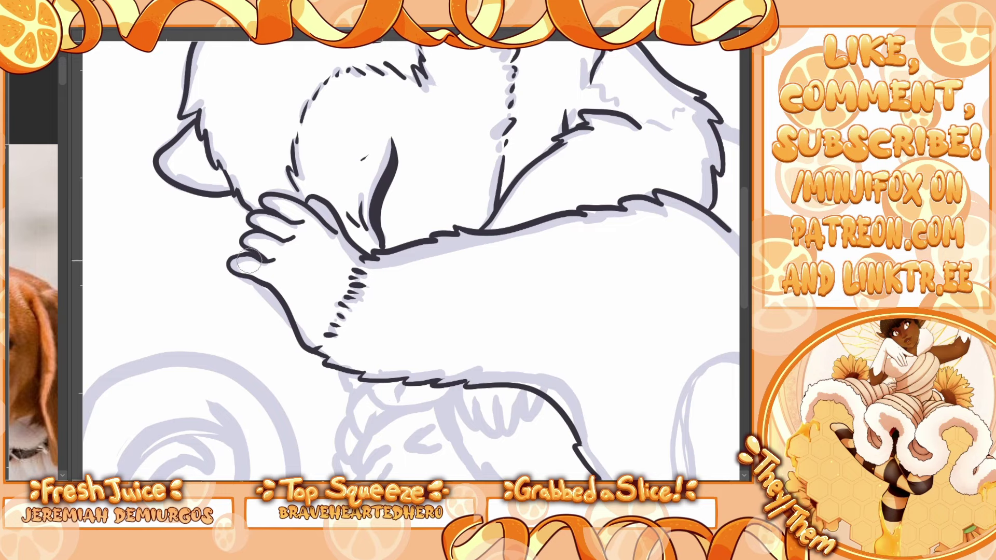
left_click_drag(251, 281, 262, 291)
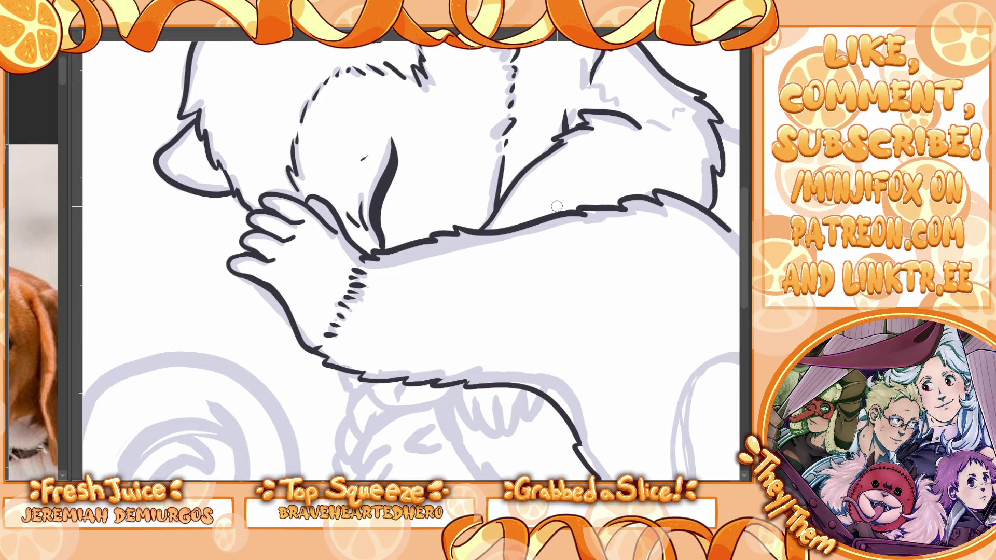
Step: Ink the body's shaggy rear outline around the haunch, the leg's furry front edge and the curved fold above the heart
mouse_move(730, 131)
left_mouse_down()
mouse_move(418, 142)
mouse_move(539, 206)
mouse_move(577, 290)
mouse_move(586, 342)
left_mouse_up()
scroll(736, 223, "down", 5)
mouse_move(588, 171)
left_mouse_down()
mouse_move(589, 315)
mouse_move(550, 408)
mouse_move(526, 447)
mouse_move(495, 466)
left_mouse_up()
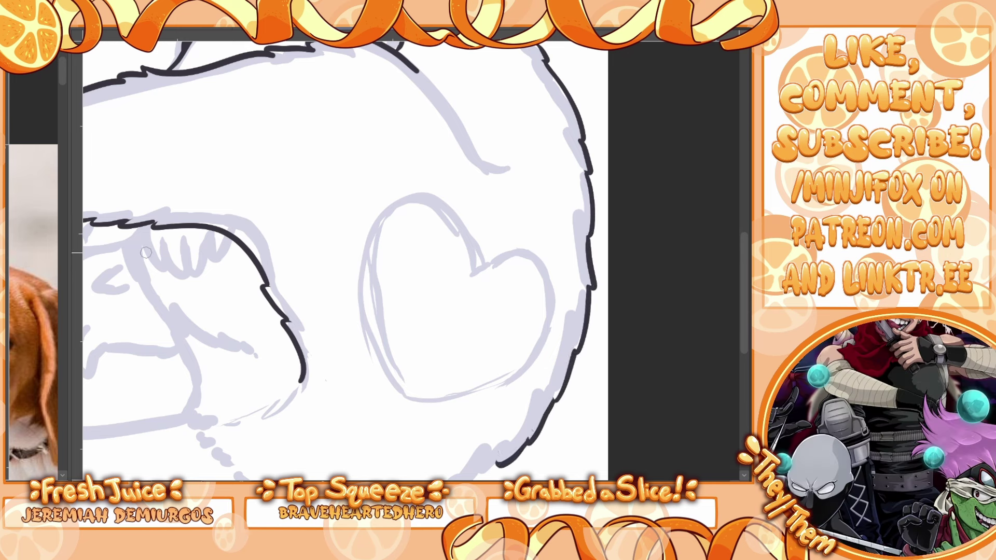
mouse_move(413, 68)
left_mouse_down()
mouse_move(479, 153)
mouse_move(495, 155)
left_mouse_up()
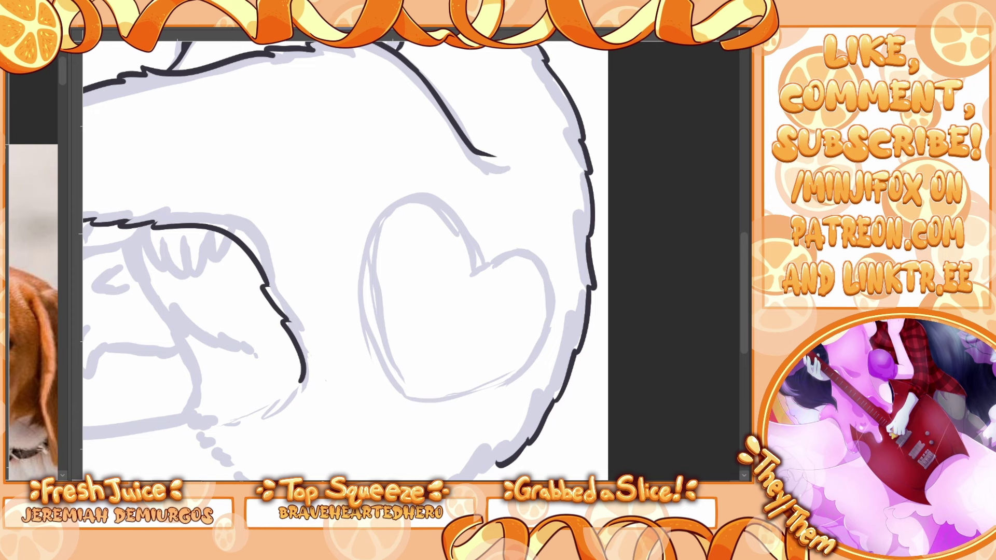
Step: Ink the rounded pad, the foot with its toes and inner crease, and the row of narrow toes tucked under the forearm
left_click_drag(301, 311, 626, 258)
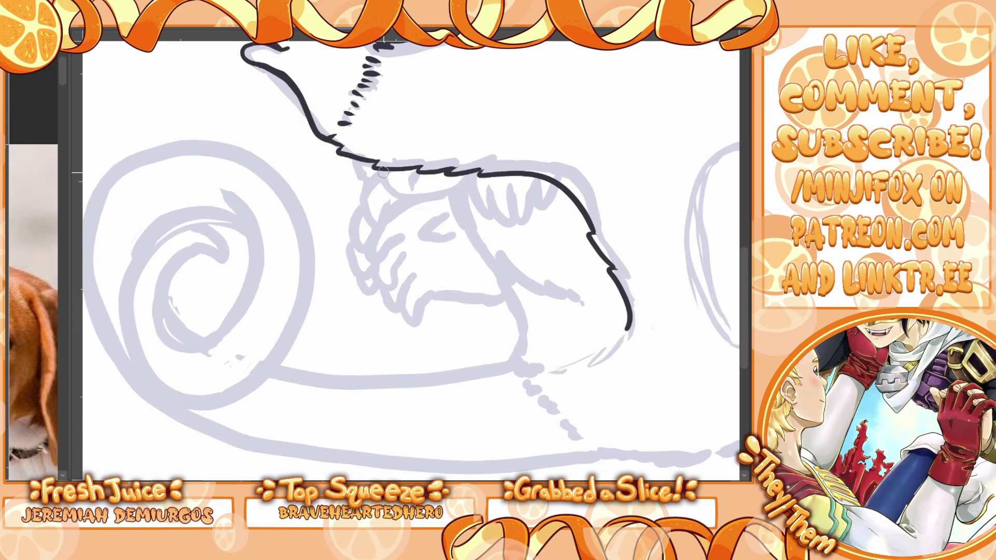
mouse_move(383, 173)
left_mouse_down()
mouse_move(415, 198)
mouse_move(450, 192)
mouse_move(473, 171)
left_mouse_up()
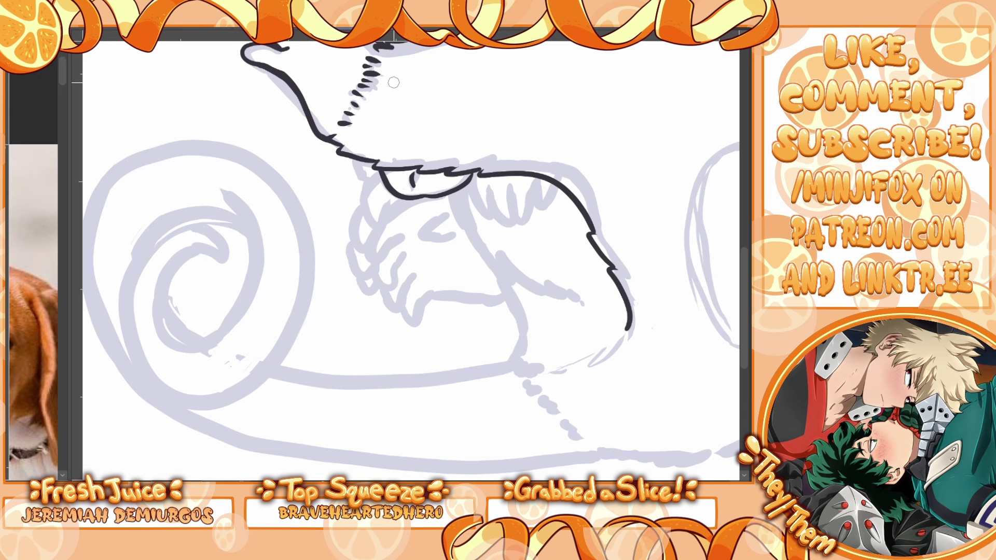
mouse_move(441, 209)
left_mouse_down()
mouse_move(418, 241)
mouse_move(455, 236)
left_mouse_up()
mouse_move(414, 196)
left_mouse_down()
mouse_move(376, 225)
mouse_move(376, 260)
mouse_move(400, 235)
left_mouse_up()
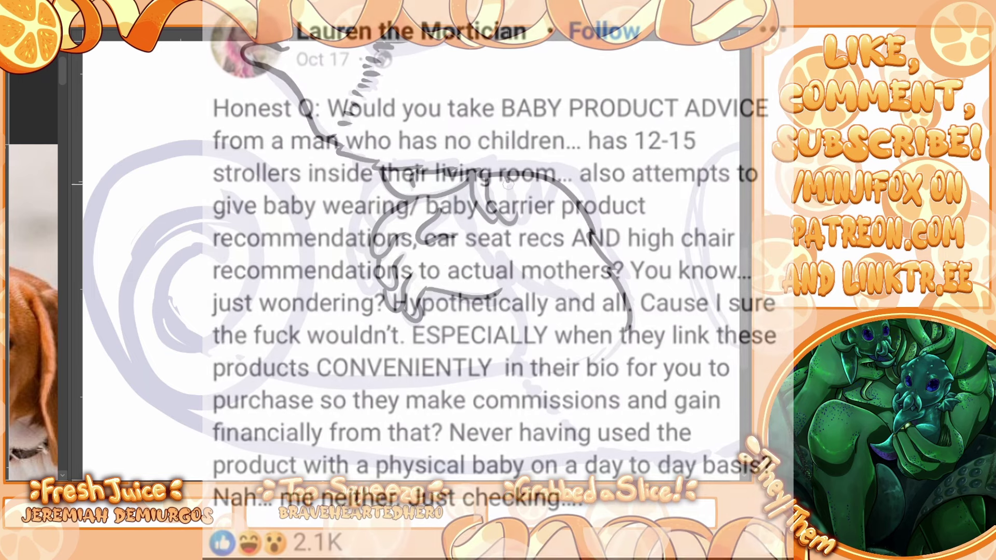
mouse_move(507, 179)
left_mouse_down()
mouse_move(526, 191)
mouse_move(531, 180)
mouse_move(540, 213)
mouse_move(557, 179)
mouse_move(534, 184)
mouse_move(533, 172)
mouse_move(532, 205)
mouse_move(529, 174)
mouse_move(525, 195)
left_mouse_up()
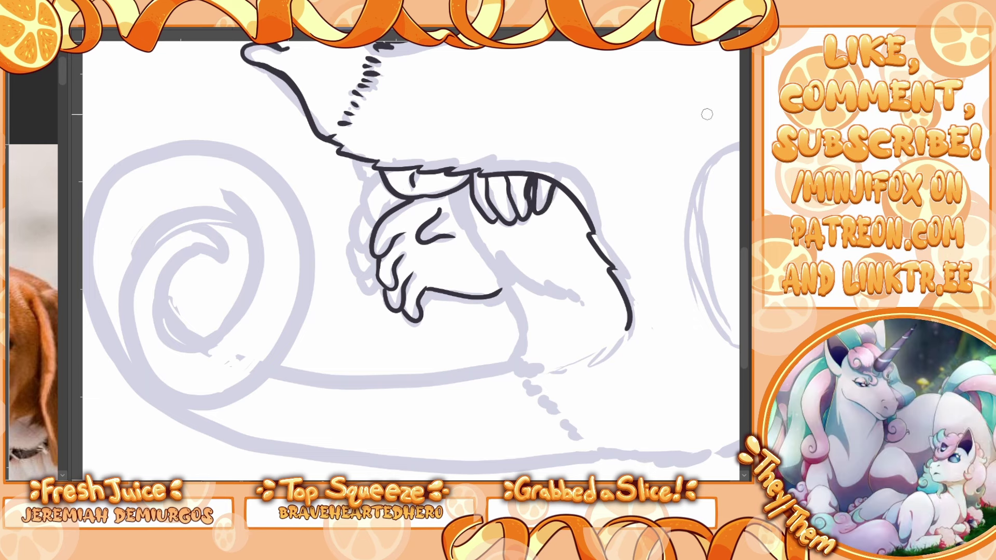
key("e")
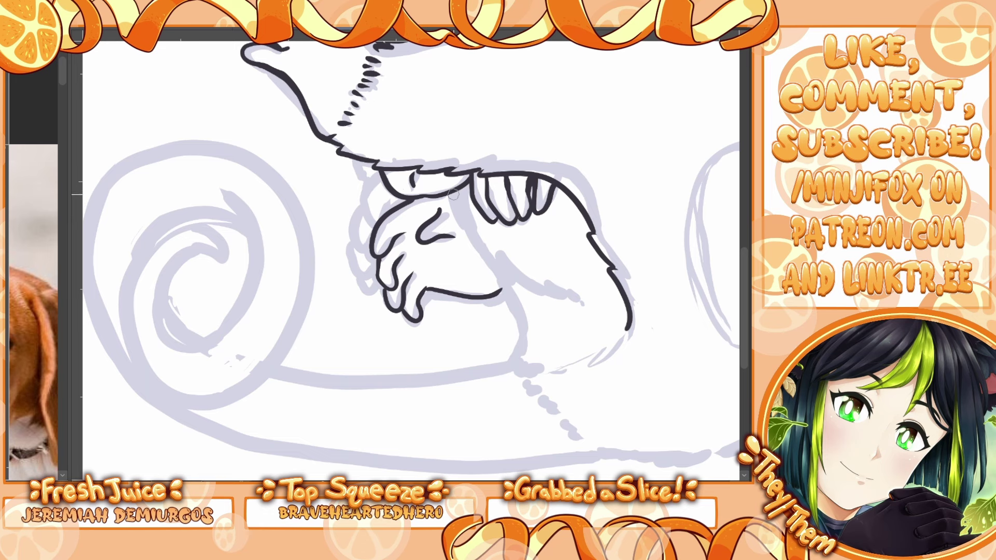
Step: Ink the leg's furry edge and the dashed fur border at the tail base, and try the toes behind the foot
mouse_move(451, 196)
left_mouse_down()
mouse_move(459, 230)
mouse_move(517, 319)
mouse_move(516, 363)
mouse_move(593, 455)
left_mouse_up()
mouse_move(375, 172)
left_mouse_down()
mouse_move(361, 197)
mouse_move(370, 229)
mouse_move(388, 210)
mouse_move(386, 193)
mouse_move(361, 210)
mouse_move(353, 233)
mouse_move(371, 238)
left_mouse_up()
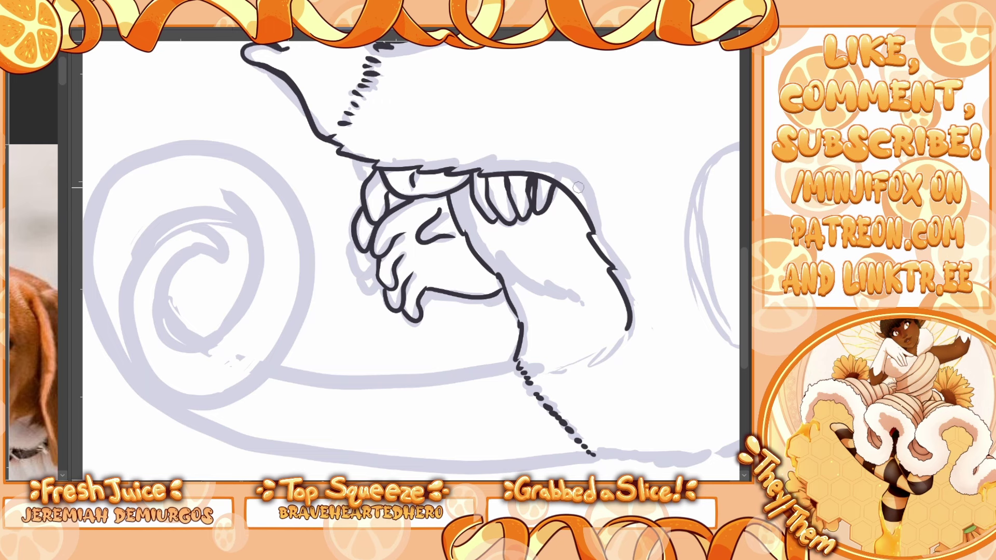
mouse_move(743, 266)
left_mouse_down()
mouse_move(742, 229)
mouse_move(742, 256)
left_mouse_up()
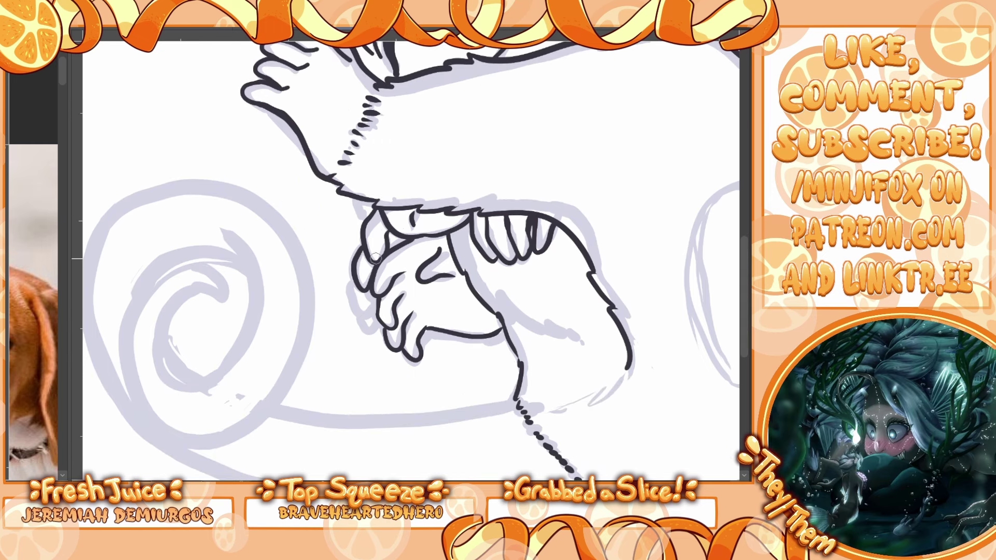
Step: Redraw the overlapping toes behind the foot and fill the gap beneath the rounded pad with the dark line colour
key("ctrl+z")
key("ctrl+z")
mouse_move(379, 217)
left_mouse_down()
mouse_move(367, 265)
mouse_move(384, 259)
mouse_move(393, 236)
mouse_move(354, 262)
mouse_move(360, 306)
mouse_move(376, 305)
mouse_move(355, 262)
left_mouse_up()
left_click_drag(367, 320, 385, 330)
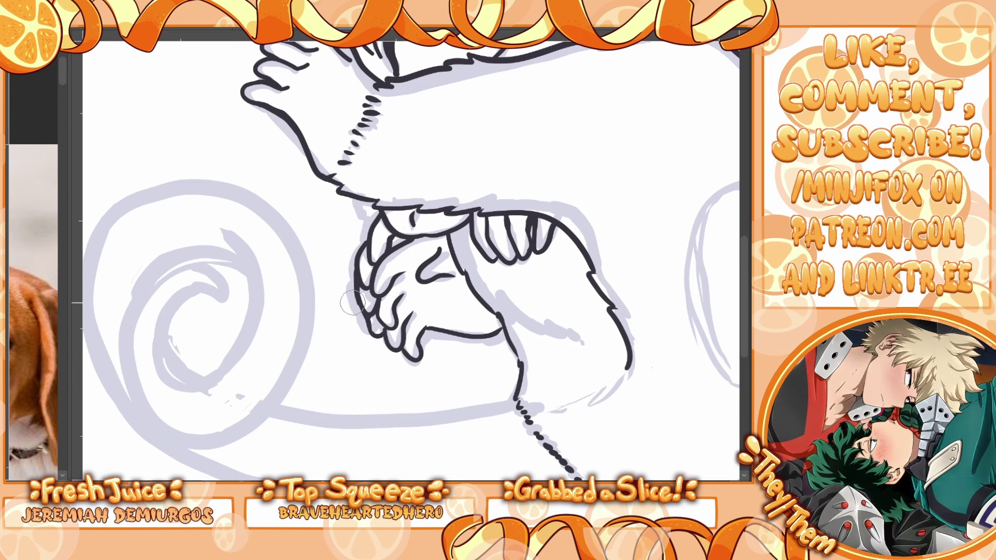
key("g")
left_click(394, 244)
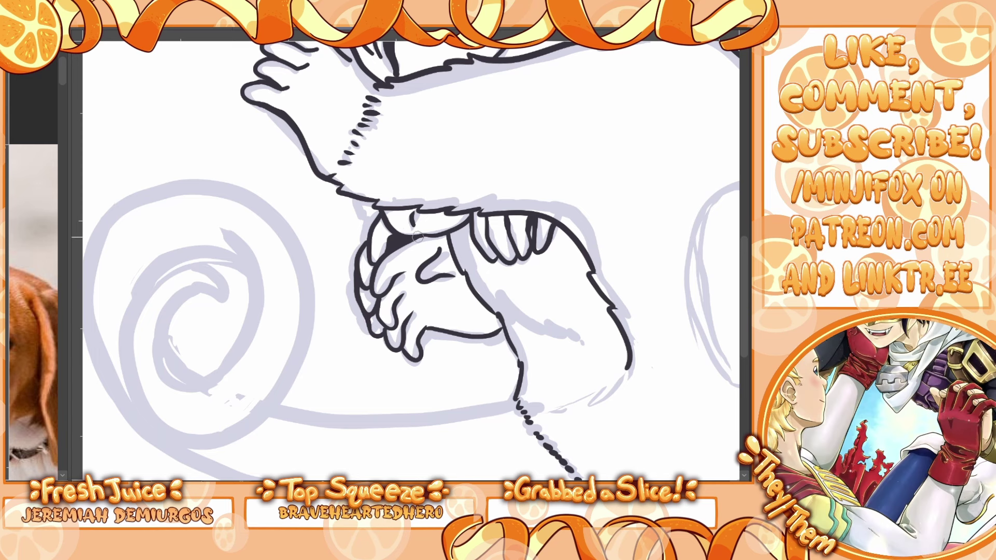
Step: Ink the spiral of the coiled tail tip and the tail's outer edge sweeping from the coil toward the body
left_click_drag(746, 261, 745, 293)
scroll(411, 239, "right", 4)
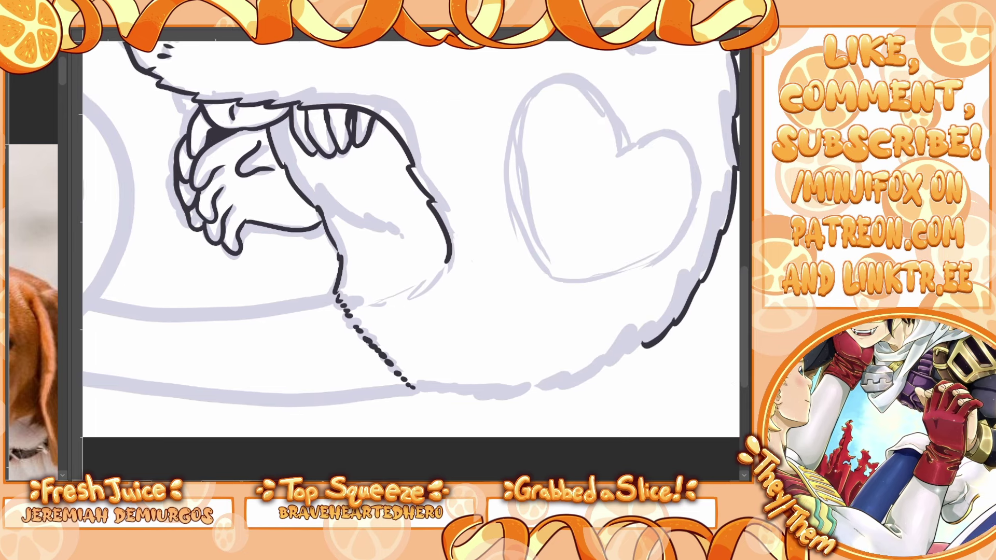
key("r")
mouse_move(539, 110)
left_mouse_down()
mouse_move(561, 191)
mouse_move(553, 274)
mouse_move(548, 266)
mouse_move(522, 351)
left_mouse_up()
scroll(733, 340, "down", 5)
scroll(733, 340, "down", 1)
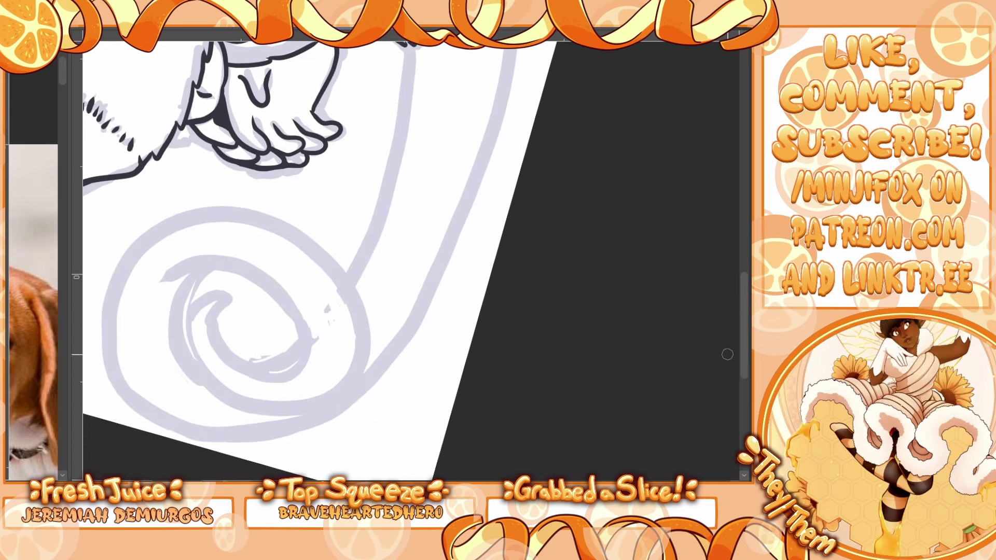
mouse_move(172, 284)
left_mouse_down()
mouse_move(192, 273)
mouse_move(247, 277)
mouse_move(307, 357)
mouse_move(241, 374)
mouse_move(216, 321)
mouse_move(227, 295)
mouse_move(204, 307)
mouse_move(207, 375)
mouse_move(283, 420)
mouse_move(338, 398)
mouse_move(340, 278)
mouse_move(228, 216)
mouse_move(130, 267)
mouse_move(120, 328)
mouse_move(198, 430)
mouse_move(297, 430)
mouse_move(389, 356)
mouse_move(441, 262)
left_mouse_up()
left_click_drag(465, 203, 499, 60)
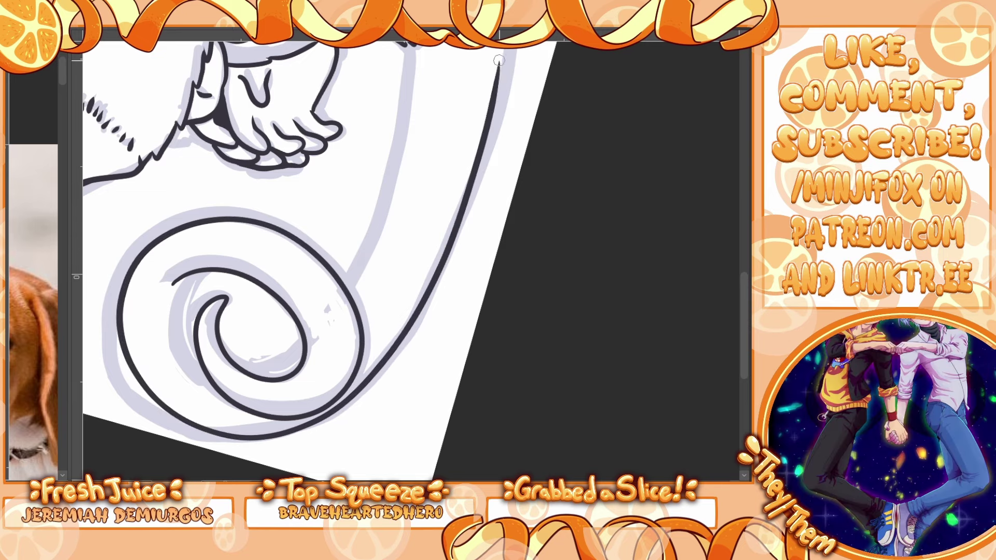
Step: Refine the tail's outer line up to the dashed fur border and ink its inner edge from the border to the coil
left_click_drag(743, 290, 743, 263)
mouse_move(511, 124)
left_mouse_down()
mouse_move(488, 247)
mouse_move(456, 348)
left_mouse_up()
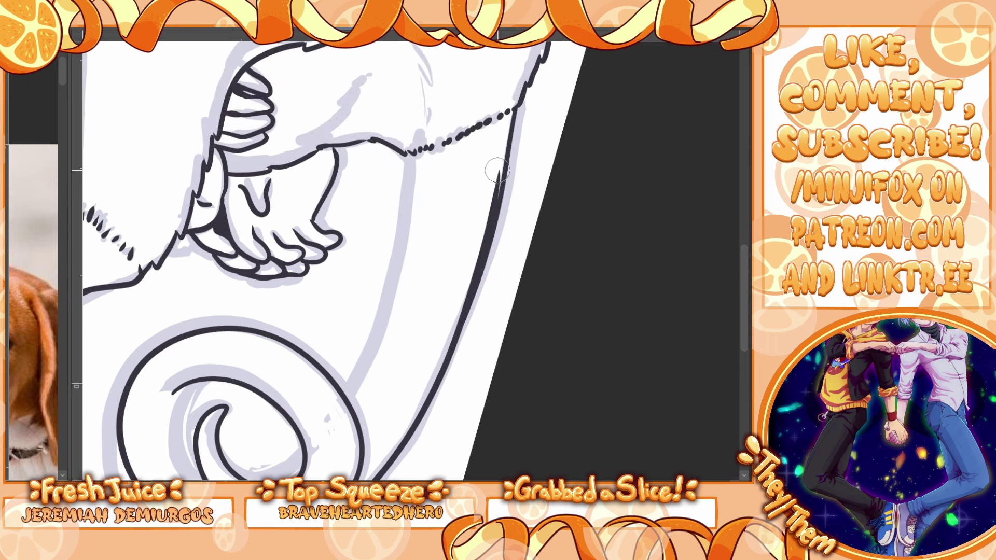
left_click_drag(497, 170, 466, 291)
left_click_drag(497, 163, 465, 297)
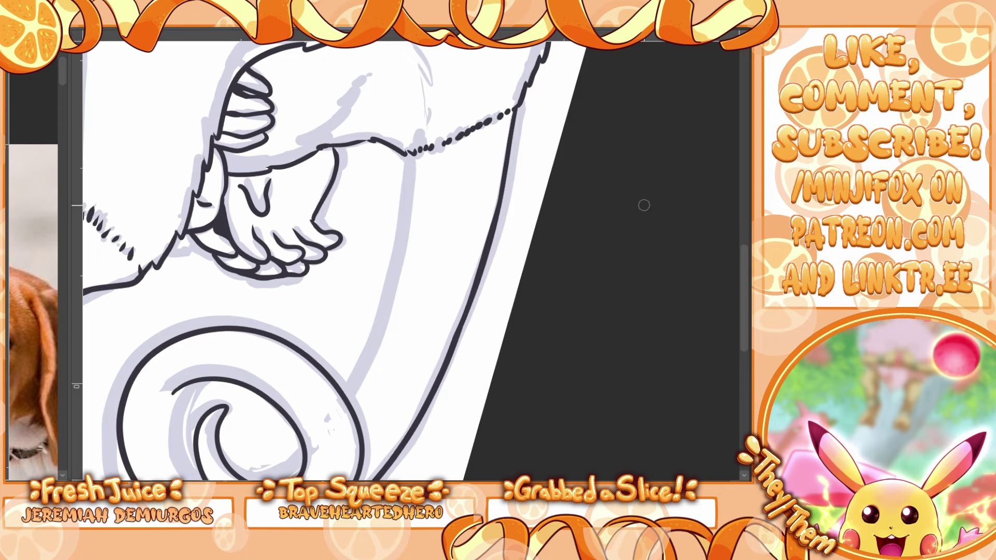
mouse_move(407, 152)
left_mouse_down()
mouse_move(378, 324)
mouse_move(350, 395)
mouse_move(349, 280)
left_mouse_up()
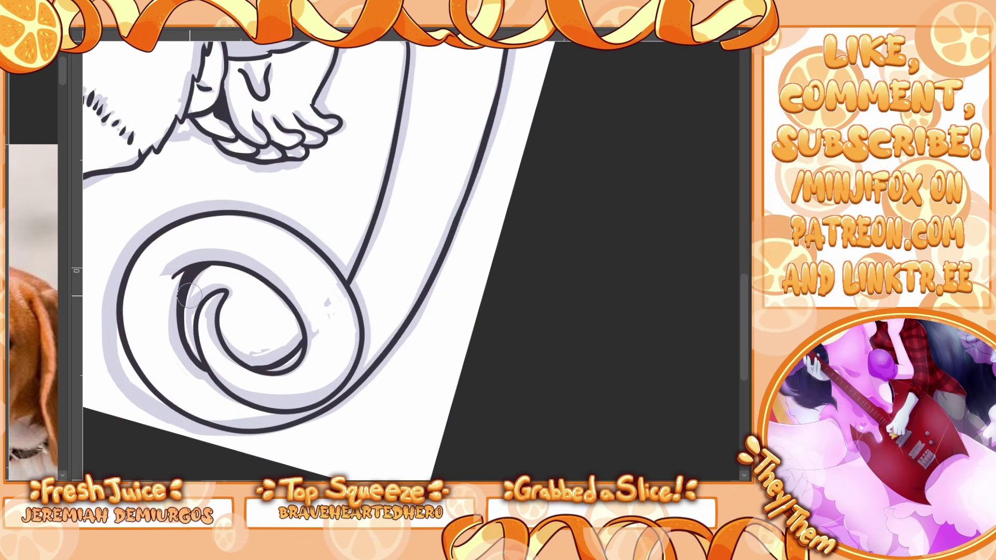
Step: Rework the dark overlap line inside the tail's spiral, thickening the narrow gap between the inner curls
mouse_move(189, 295)
left_mouse_down()
mouse_move(216, 271)
mouse_move(201, 275)
mouse_move(191, 300)
left_mouse_up()
key("ctrl+z")
mouse_move(191, 353)
left_mouse_down()
mouse_move(190, 284)
mouse_move(202, 271)
mouse_move(191, 303)
mouse_move(202, 274)
mouse_move(220, 272)
mouse_move(193, 291)
left_mouse_up()
key("ctrl+z")
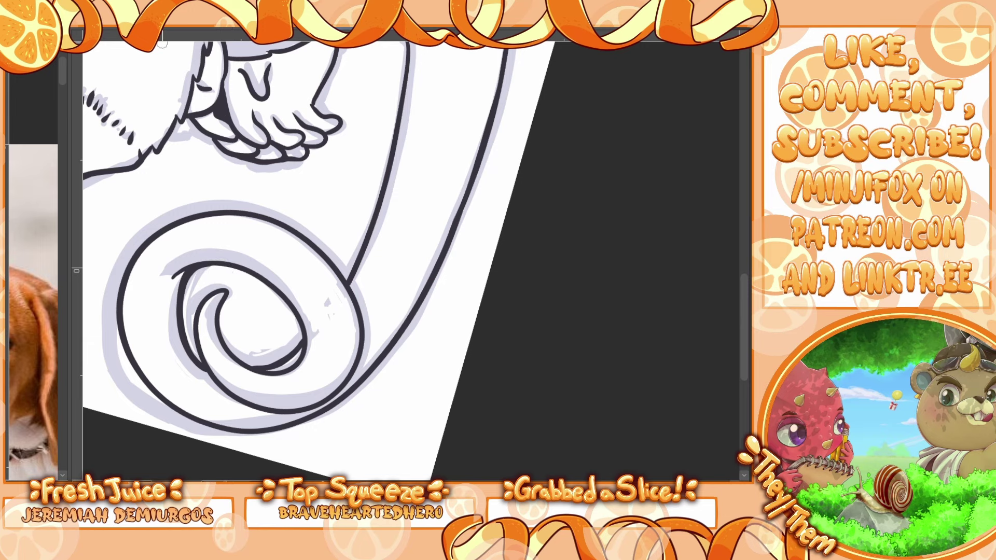
mouse_move(220, 265)
left_mouse_down()
mouse_move(186, 281)
mouse_move(183, 335)
mouse_move(203, 366)
left_mouse_up()
key("Escape")
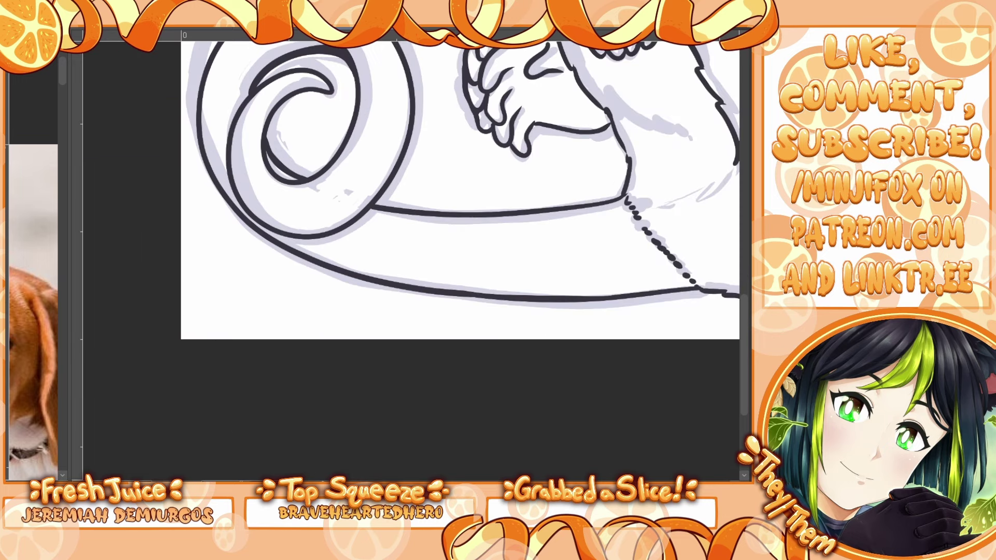
Step: Paint flat grey over the middle of the forearm and the hand's knuckles and along the hand's lower outline
key("ctrl+0")
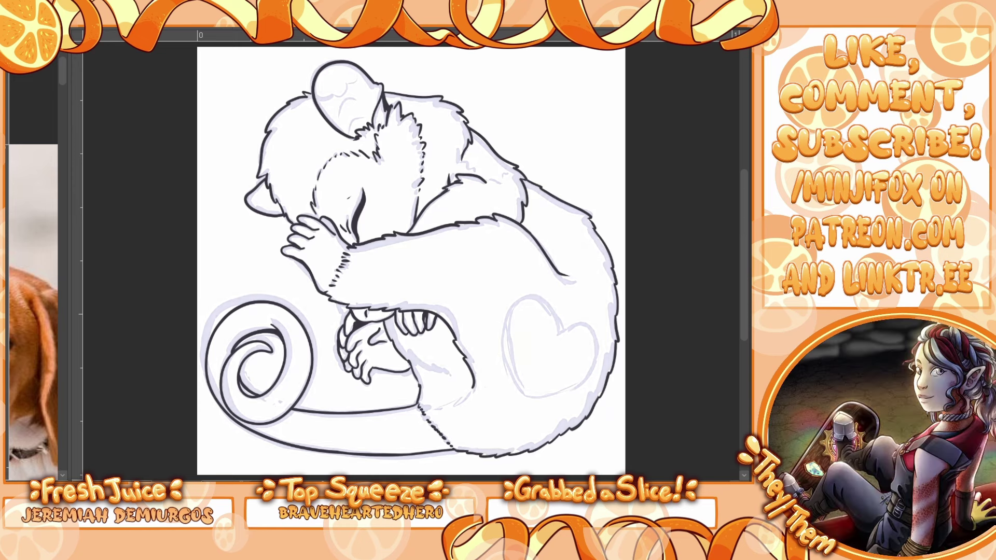
scroll(219, 227, "up", 3)
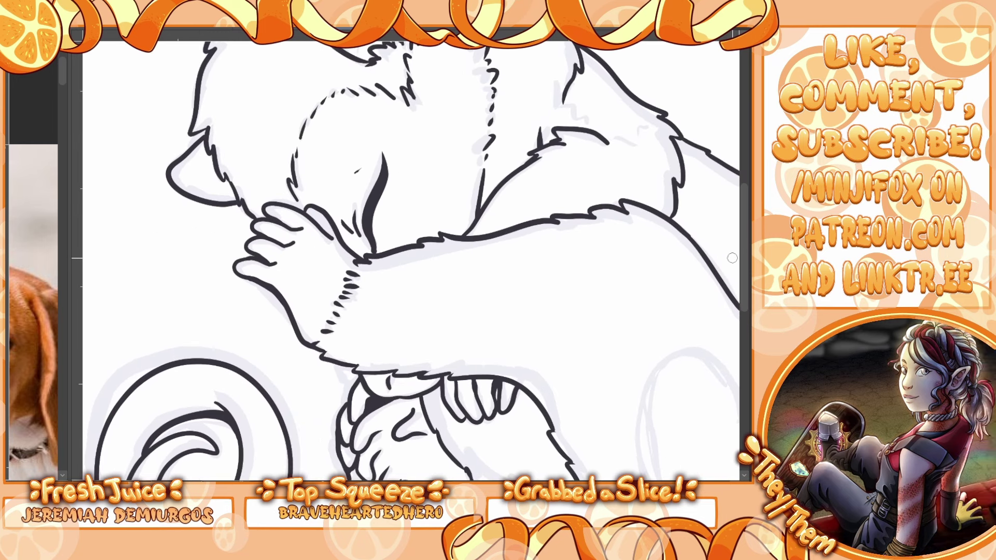
left_click_drag(410, 218, 388, 311)
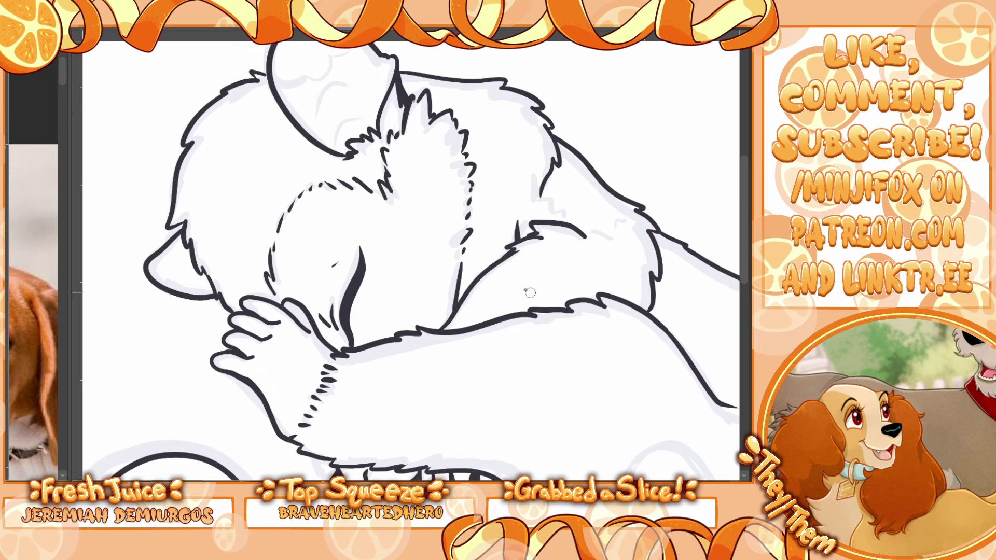
left_click_drag(529, 293, 516, 358)
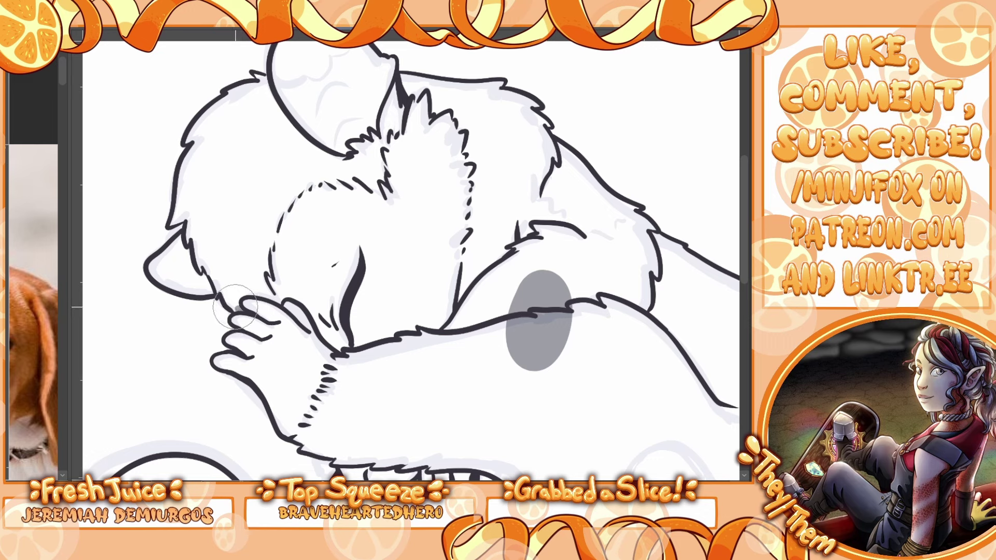
mouse_move(235, 306)
left_mouse_down()
mouse_move(220, 283)
mouse_move(238, 308)
mouse_move(238, 270)
mouse_move(232, 295)
mouse_move(237, 286)
mouse_move(289, 331)
mouse_move(236, 322)
mouse_move(346, 394)
mouse_move(266, 268)
mouse_move(372, 396)
left_mouse_up()
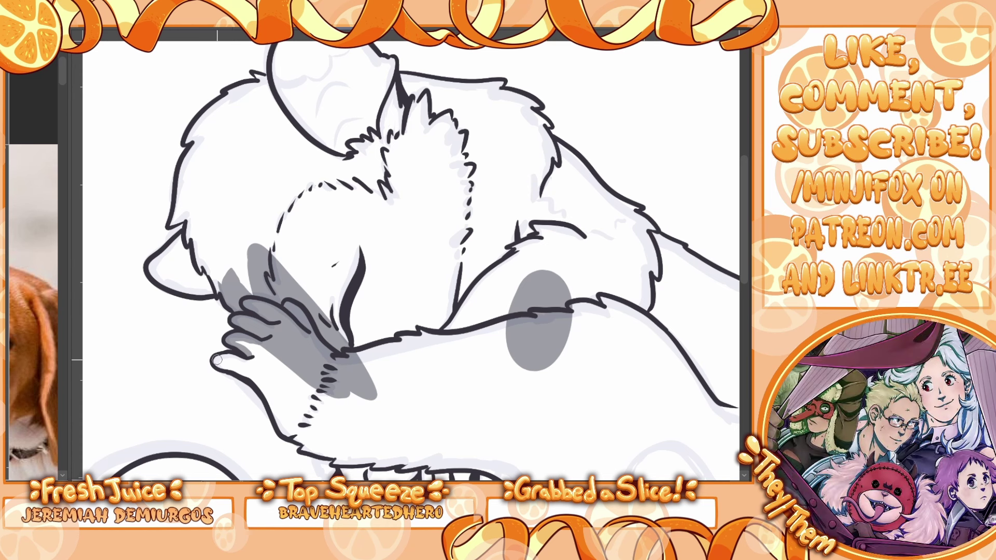
mouse_move(215, 360)
left_mouse_down()
mouse_move(239, 354)
mouse_move(215, 364)
mouse_move(260, 387)
mouse_move(301, 450)
mouse_move(326, 455)
left_mouse_up()
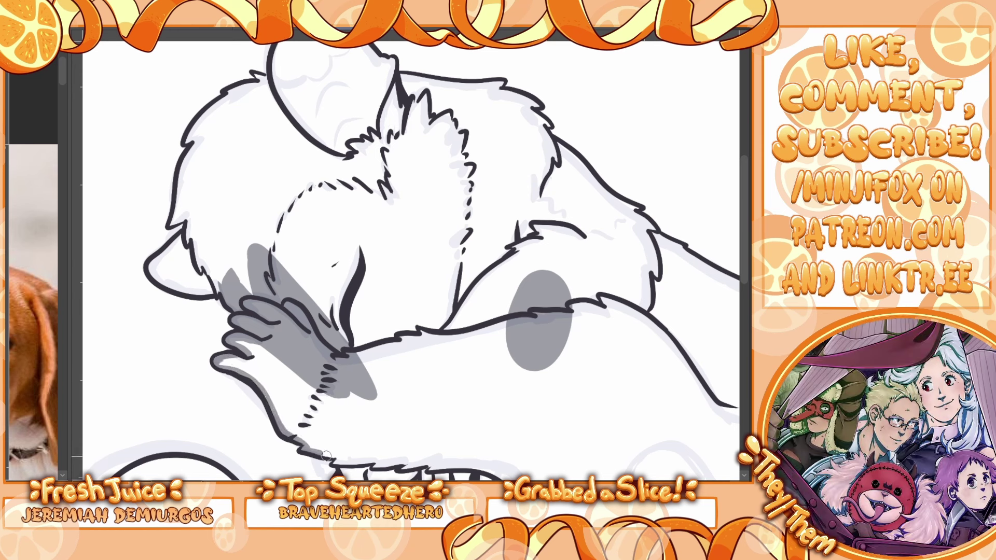
Step: Trace grey just inside the outlines of the small far ear, the furry head, the large near ear and the upper neck
left_click_drag(221, 292, 166, 283)
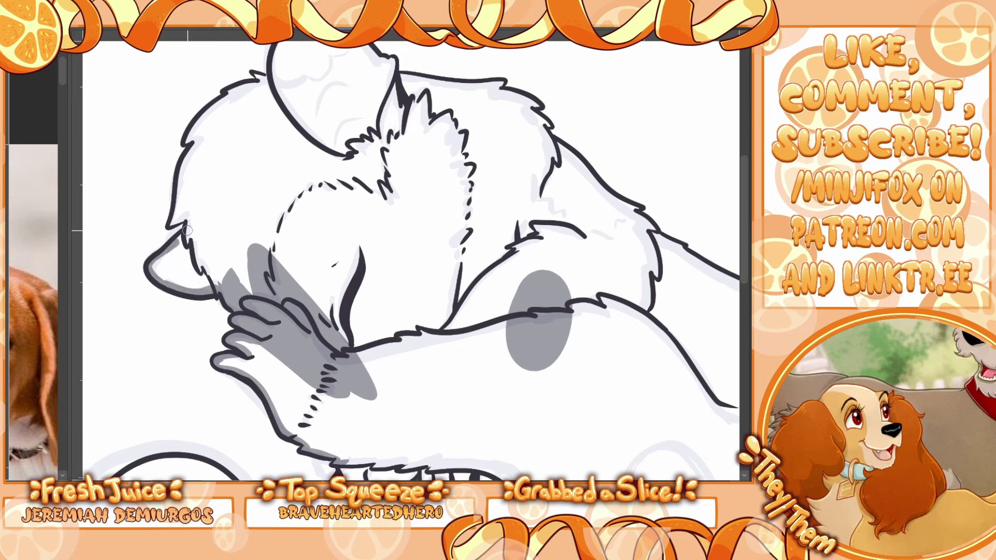
left_click_drag(187, 230, 193, 196)
scroll(312, 104, "up", 3)
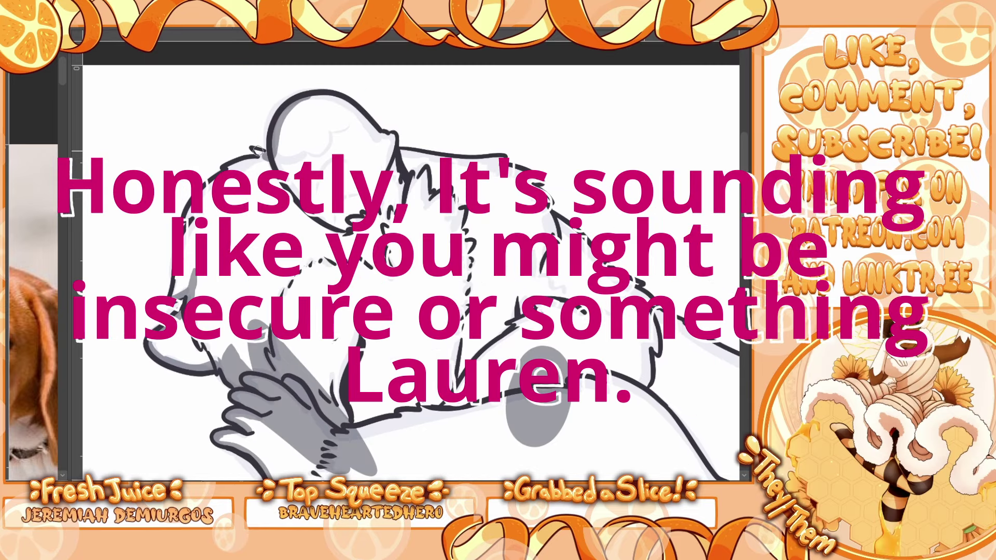
mouse_move(176, 293)
left_mouse_down()
mouse_move(181, 242)
mouse_move(200, 214)
mouse_move(189, 217)
mouse_move(193, 206)
mouse_move(218, 178)
left_mouse_up()
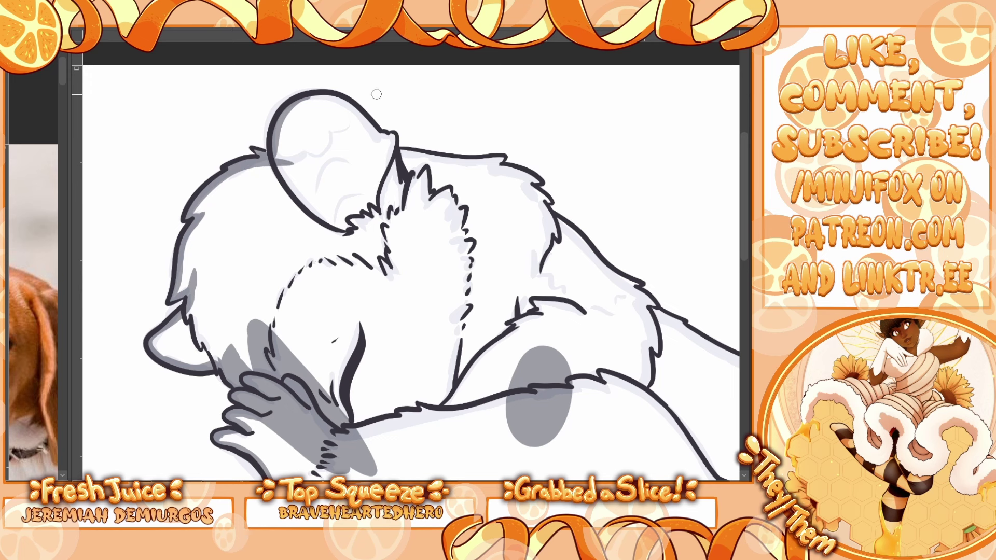
mouse_move(357, 113)
left_mouse_down()
mouse_move(395, 149)
mouse_move(393, 136)
mouse_move(398, 156)
mouse_move(387, 141)
mouse_move(459, 167)
left_mouse_up()
key("minus")
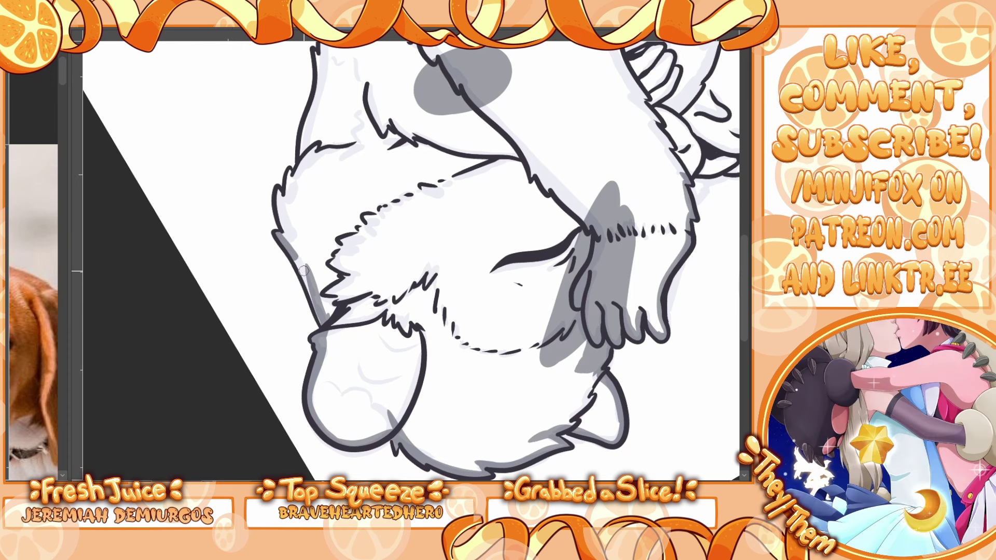
Step: Continue the grey edging inside the furry outline from behind the large ear along the neck and shoulder
left_click_drag(303, 270, 320, 320)
mouse_move(285, 242)
left_mouse_down()
mouse_move(278, 188)
mouse_move(280, 217)
mouse_move(314, 98)
left_mouse_up()
scroll(741, 218, "up", 5)
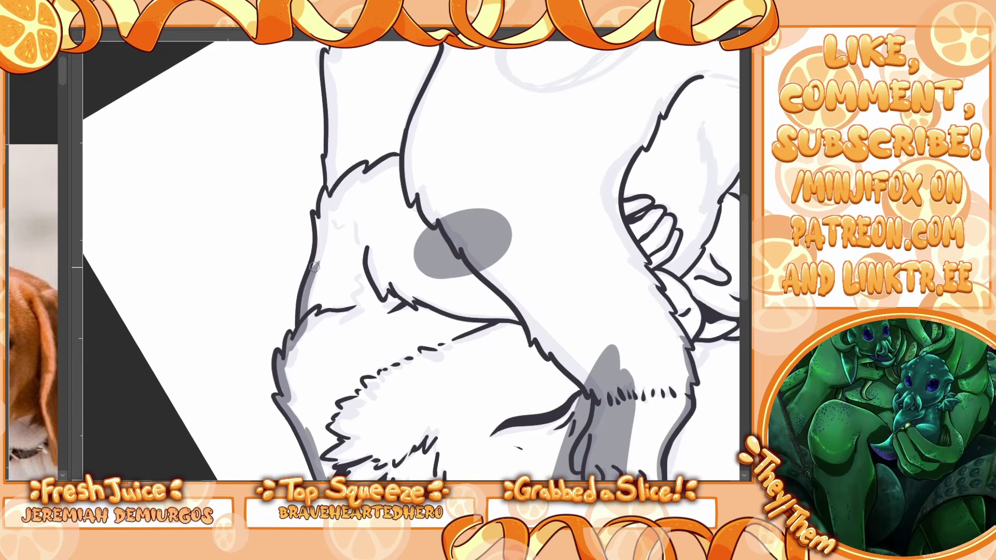
left_click_drag(314, 269, 313, 203)
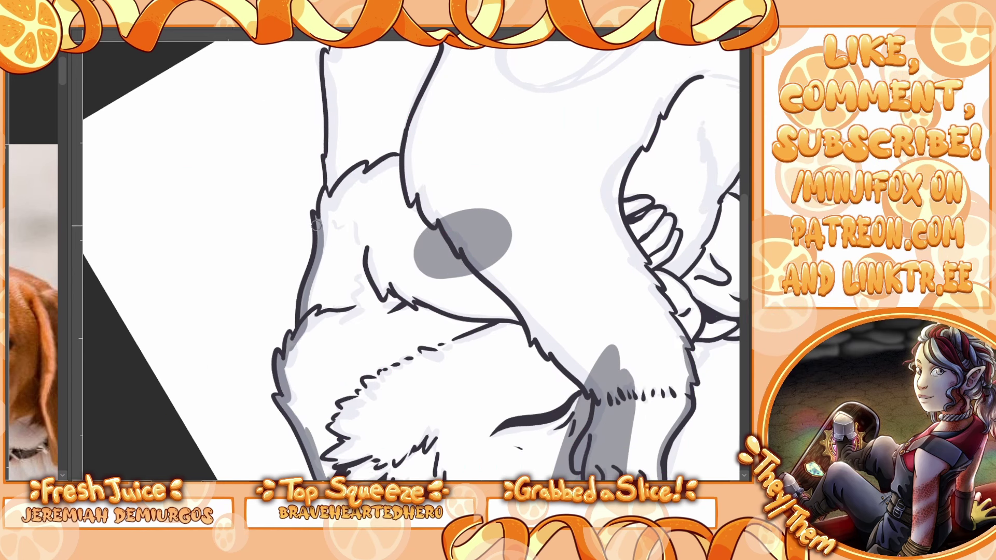
scroll(522, 199, "up", 3)
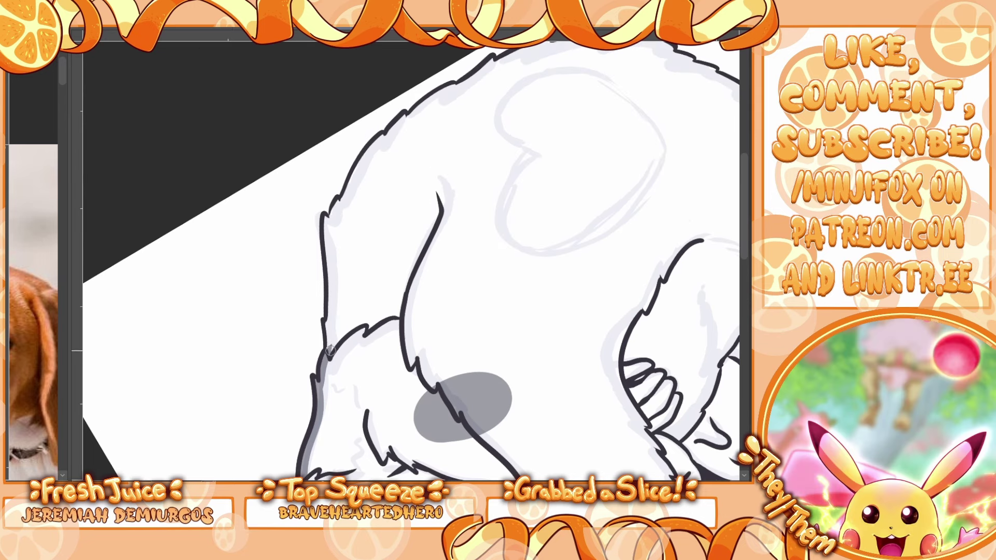
Step: Trace grey inside the body's shaggy outline along the curved back and around the rump
mouse_move(329, 349)
left_mouse_down()
mouse_move(323, 215)
mouse_move(329, 273)
mouse_move(335, 204)
mouse_move(404, 114)
left_mouse_up()
mouse_move(454, 64)
left_mouse_down()
mouse_move(568, 64)
mouse_move(256, 108)
mouse_move(268, 182)
left_mouse_up()
key("ctrl+at")
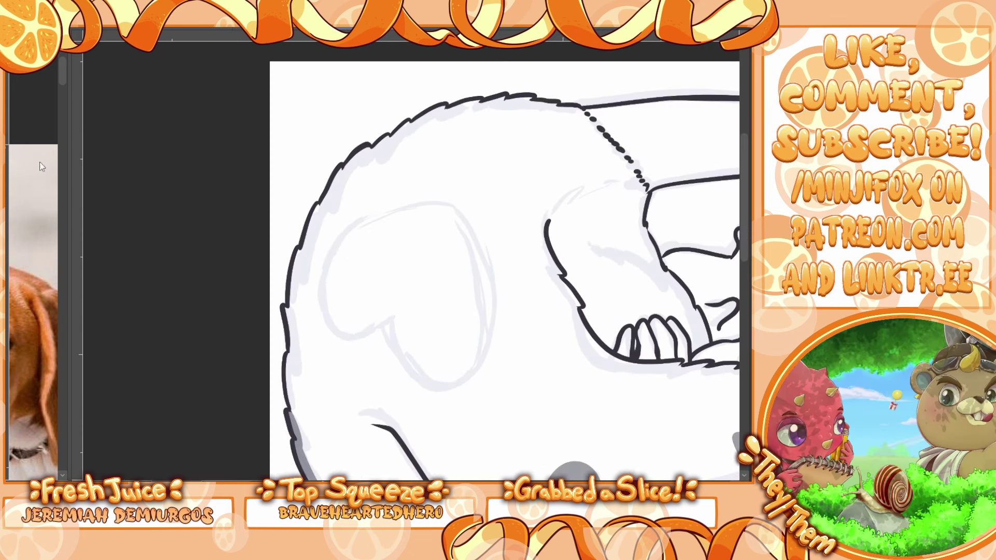
mouse_move(290, 419)
left_mouse_down()
mouse_move(284, 309)
mouse_move(297, 255)
mouse_move(340, 171)
mouse_move(428, 114)
mouse_move(504, 97)
left_mouse_up()
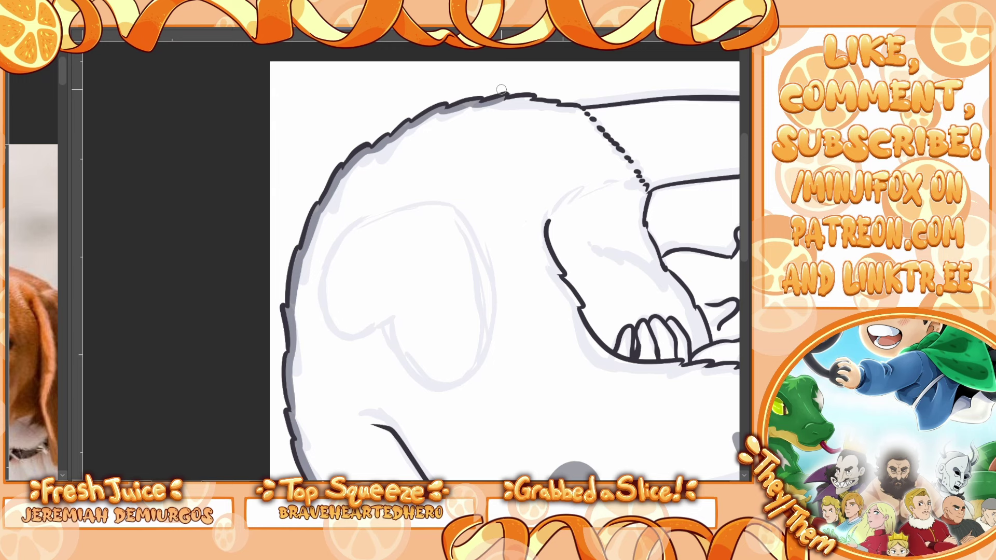
Step: Extend the grey edging past the tail base along the tail's outer edge, and line the leg's front edge and the foot with its toes
mouse_move(526, 221)
left_mouse_down()
mouse_move(529, 232)
mouse_move(460, 253)
mouse_move(373, 261)
left_mouse_up()
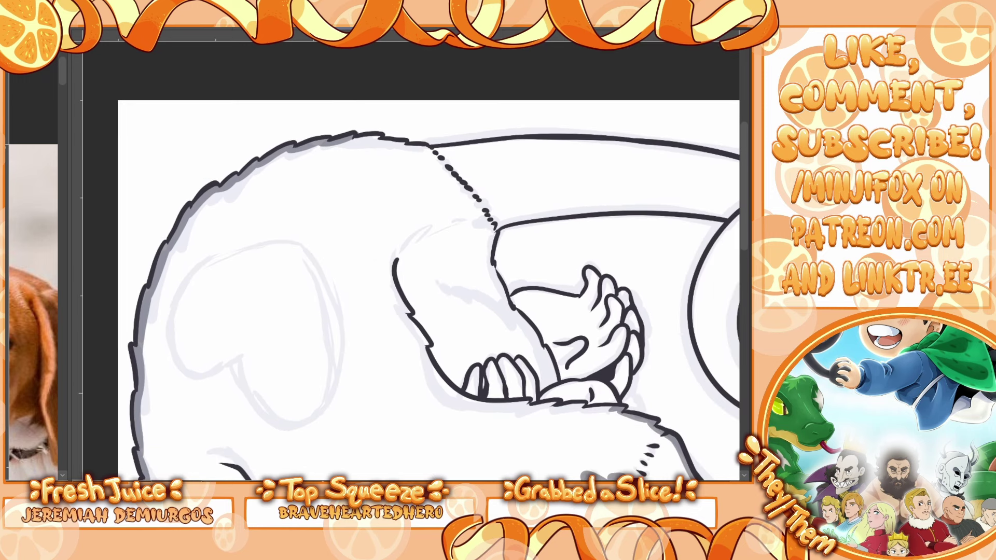
mouse_move(351, 136)
left_mouse_down()
mouse_move(436, 149)
mouse_move(400, 142)
mouse_move(425, 150)
mouse_move(549, 138)
mouse_move(735, 164)
left_mouse_up()
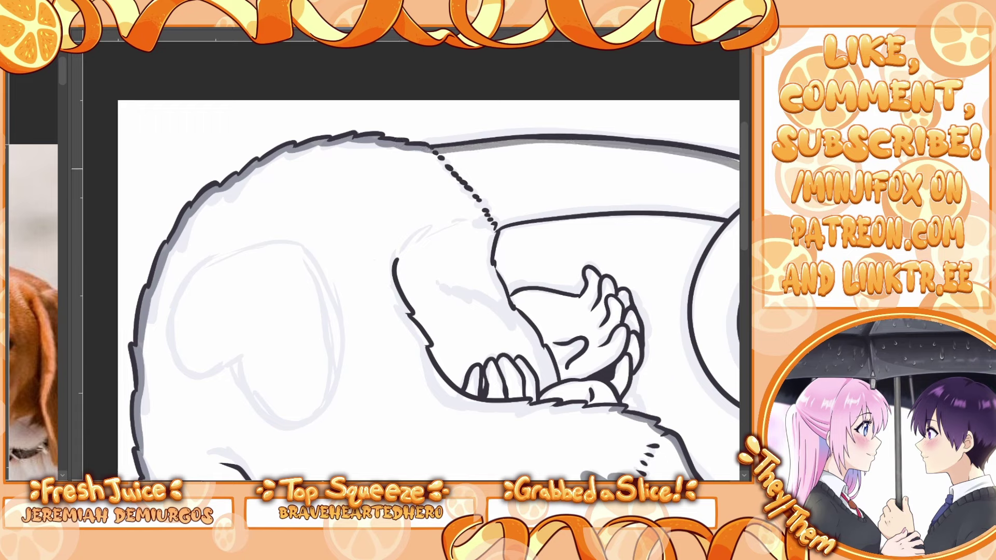
mouse_move(503, 213)
left_mouse_down()
mouse_move(488, 255)
mouse_move(515, 327)
mouse_move(509, 300)
mouse_move(588, 295)
mouse_move(589, 269)
mouse_move(615, 306)
mouse_move(625, 295)
mouse_move(634, 366)
mouse_move(609, 404)
mouse_move(629, 407)
left_mouse_up()
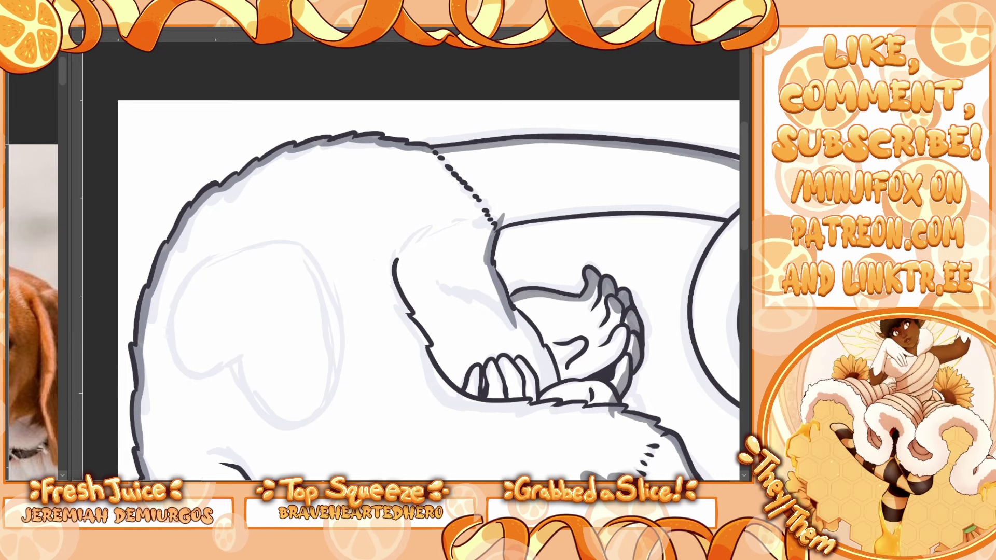
Step: Trace grey inside the tail's inner edge, the remaining outer edge, the round coil and the curled tip
scroll(424, 210, "right", 3)
left_click_drag(326, 223, 464, 211)
key("ctrl+z")
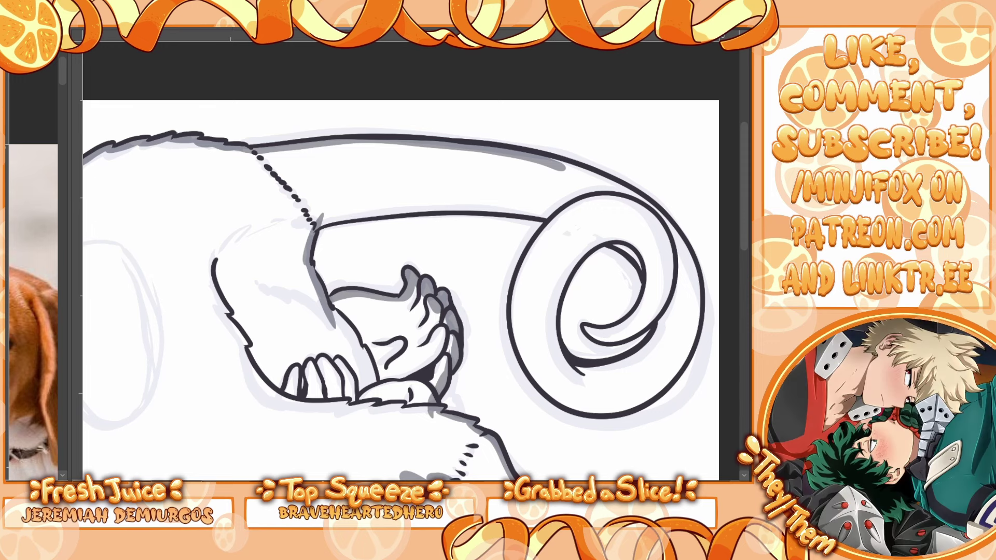
key("r")
key("r")
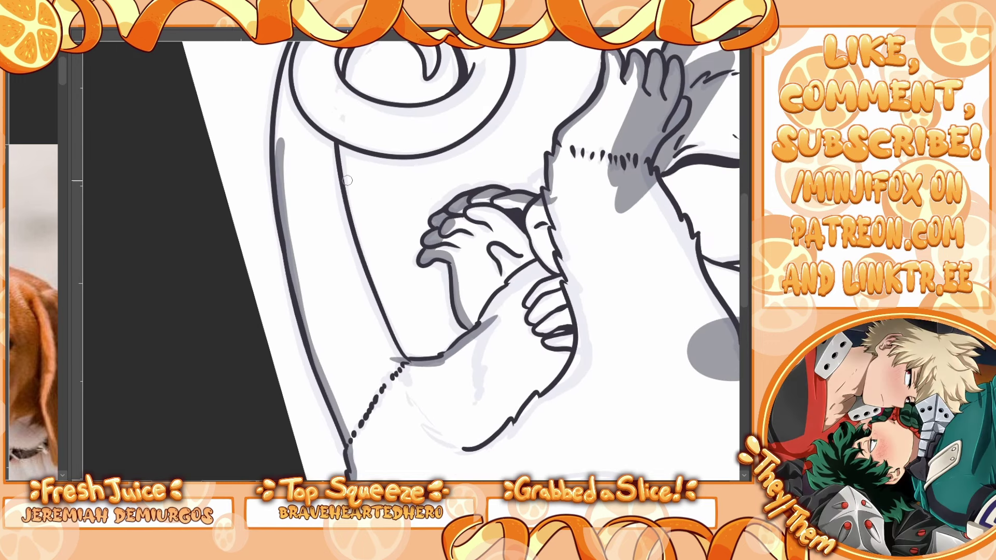
mouse_move(331, 141)
left_mouse_down()
mouse_move(356, 252)
mouse_move(398, 356)
mouse_move(356, 262)
left_mouse_up()
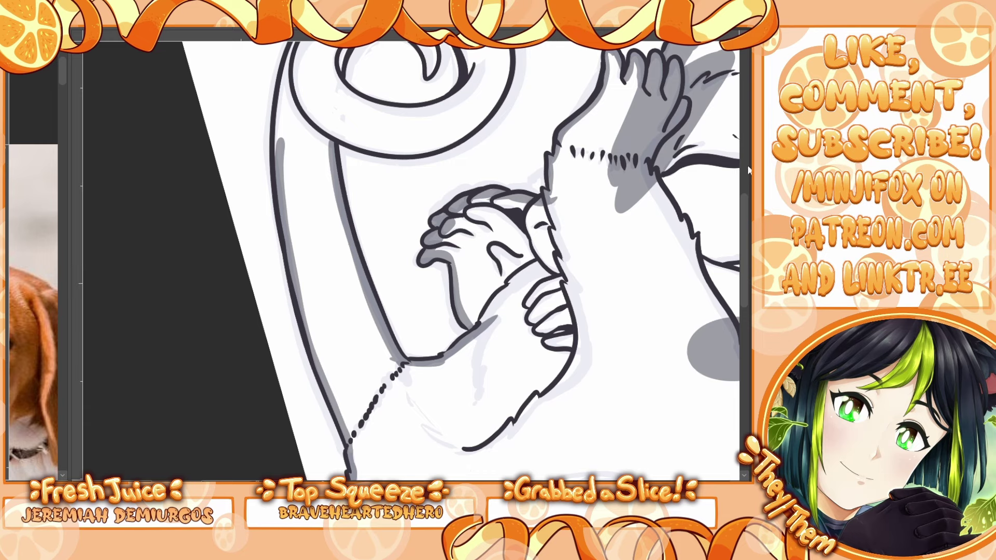
scroll(749, 169, "up", 3)
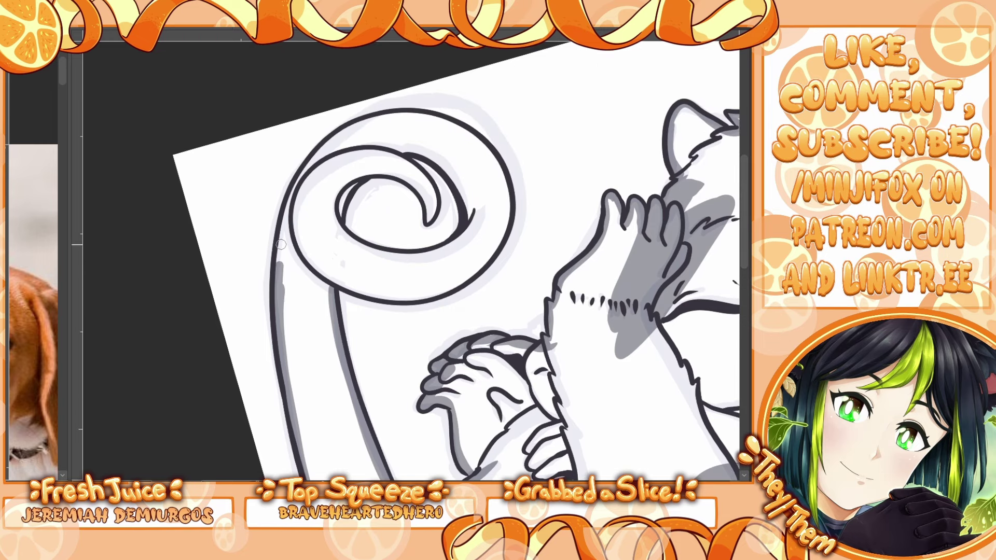
mouse_move(281, 244)
left_mouse_down()
mouse_move(306, 170)
mouse_move(300, 177)
mouse_move(334, 135)
mouse_move(362, 121)
mouse_move(443, 118)
mouse_move(496, 165)
mouse_move(500, 243)
mouse_move(453, 287)
mouse_move(390, 300)
mouse_move(331, 282)
left_mouse_up()
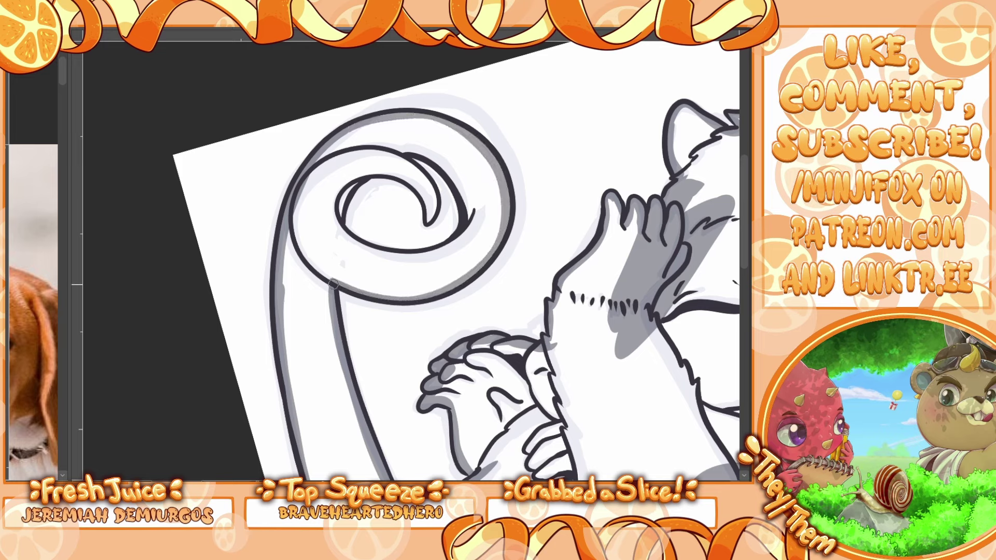
mouse_move(454, 242)
left_mouse_down()
mouse_move(461, 188)
mouse_move(413, 150)
mouse_move(382, 156)
mouse_move(403, 146)
mouse_move(399, 157)
mouse_move(430, 190)
mouse_move(428, 222)
mouse_move(430, 180)
mouse_move(428, 218)
mouse_move(417, 187)
mouse_move(392, 172)
mouse_move(363, 175)
mouse_move(336, 221)
mouse_move(350, 243)
mouse_move(405, 259)
mouse_move(458, 241)
mouse_move(420, 241)
left_mouse_up()
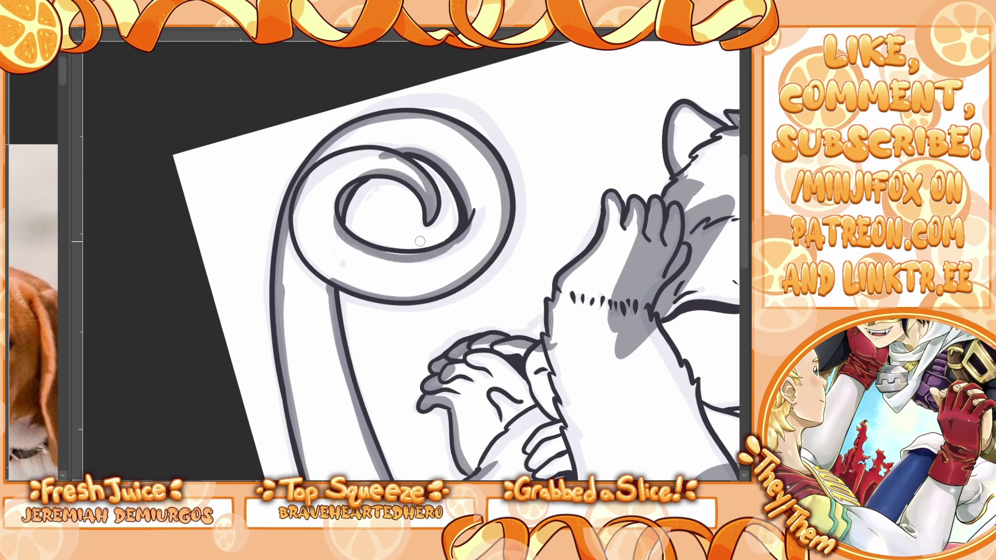
Step: Fill the grey-edged head, arm and hand, tail, leg, foot, rear toes and rounded pad with the flat grey base colour
left_click(722, 273)
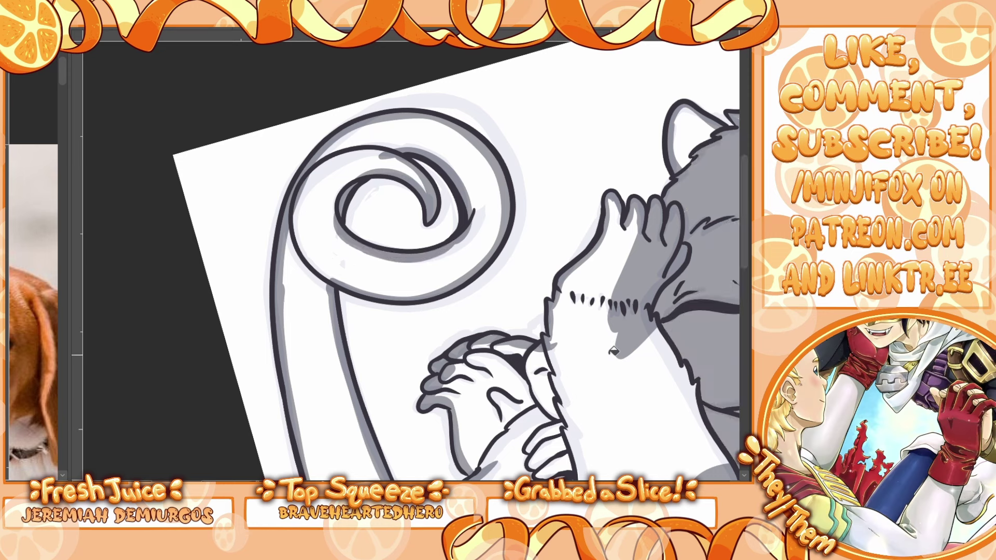
left_click(615, 347)
left_click(447, 261)
left_click(515, 370)
left_click(506, 346)
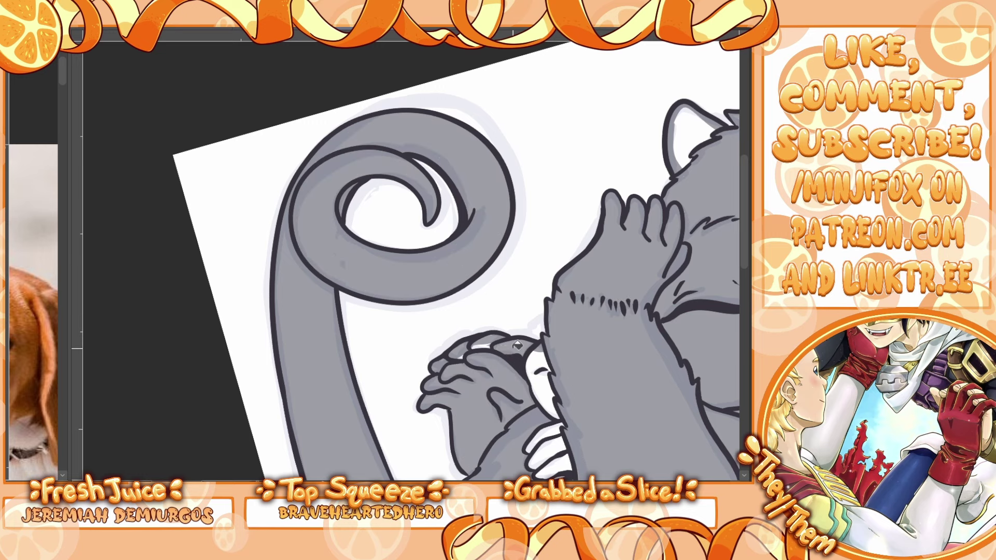
left_click(466, 356)
left_click(548, 390)
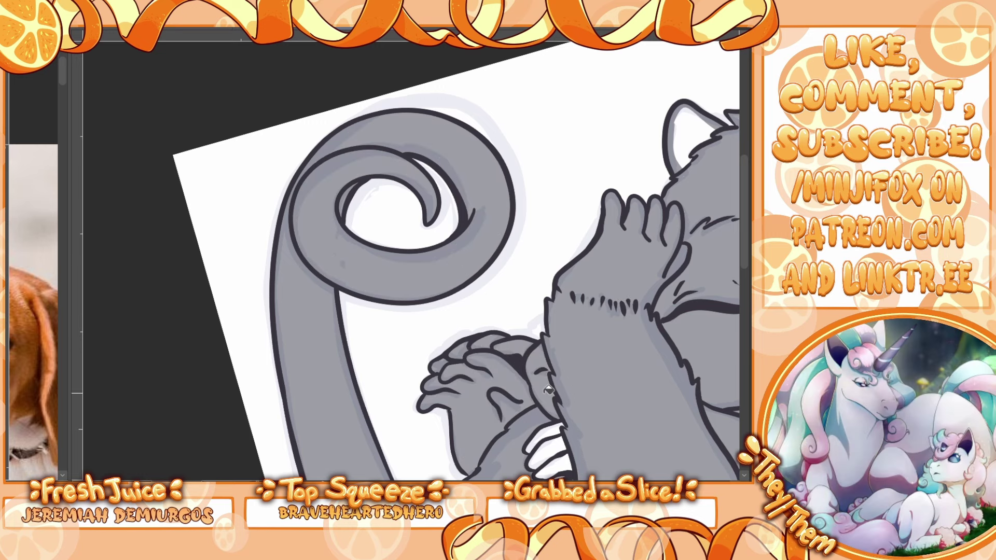
Step: Fill the remaining white fingers tucked beneath the arm, beside the rear foot, with the flat grey base colour
left_click(561, 446)
key("Escape")
left_click(620, 179)
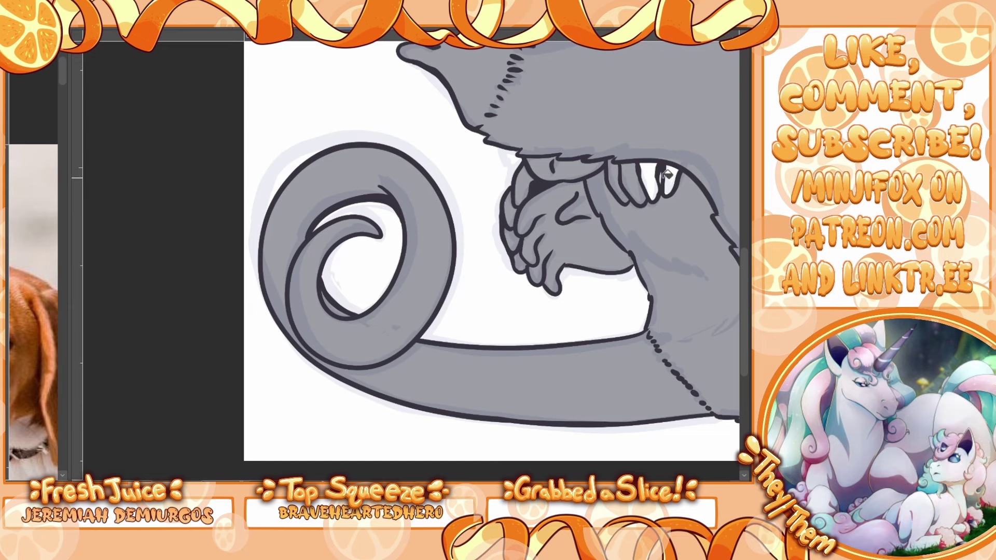
left_click(646, 179)
left_click(672, 173)
Step: Fill both ears and the small gap behind the large ear with the flat grey base colour
left_click_drag(660, 158, 544, 543)
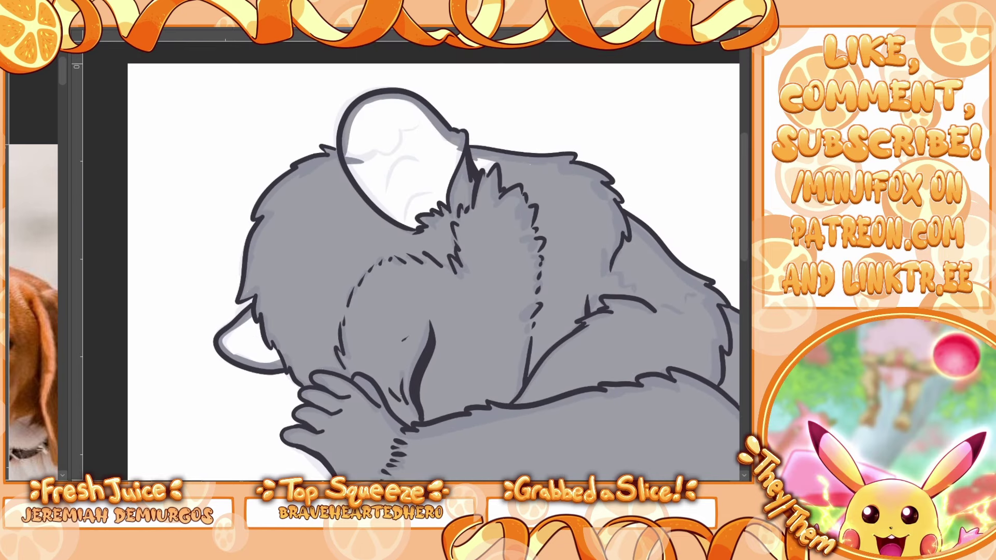
left_click(427, 168)
left_click(492, 163)
left_click(246, 328)
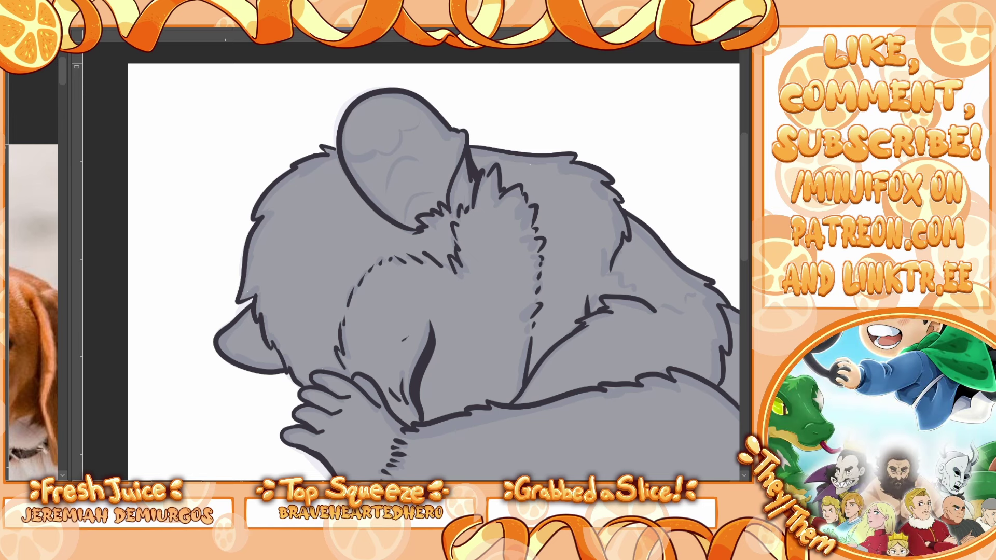
Step: Outline a furry-edged cap on the top of the head from the large ear to the hand and fill it dark grey
left_click_drag(342, 325, 338, 243)
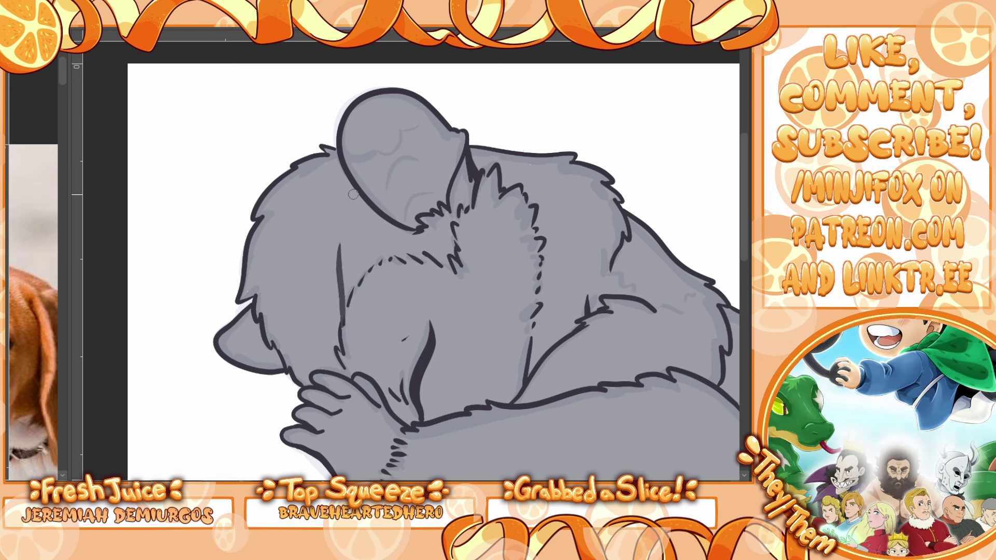
mouse_move(355, 195)
left_mouse_down()
mouse_move(335, 255)
mouse_move(336, 240)
mouse_move(337, 354)
mouse_move(350, 383)
mouse_move(310, 369)
mouse_move(313, 387)
left_mouse_up()
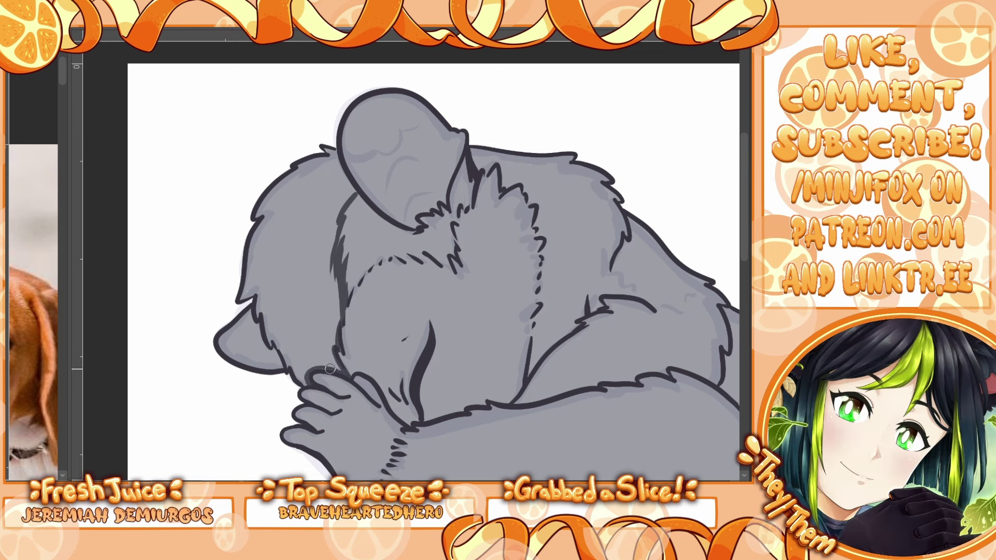
left_click_drag(244, 323, 262, 344)
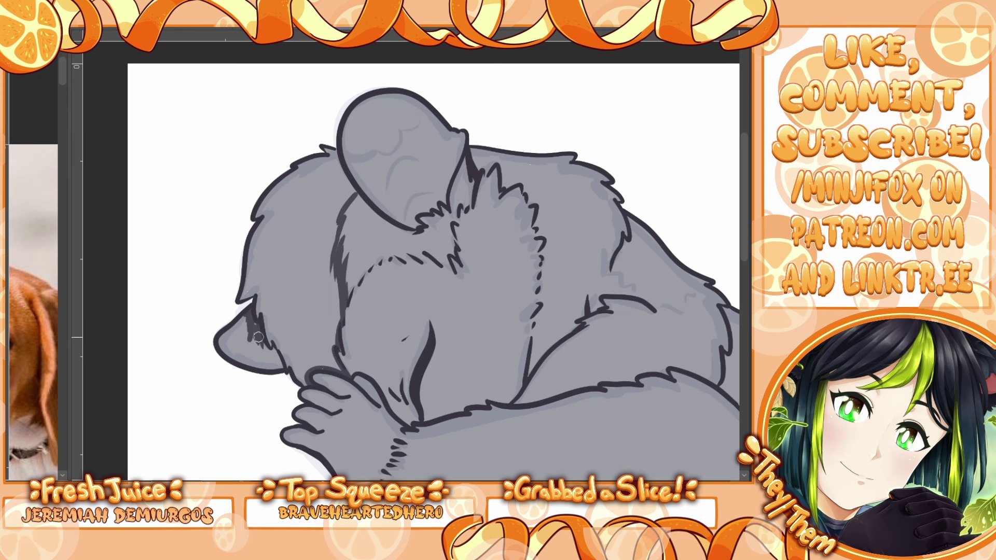
mouse_move(258, 337)
left_mouse_down()
mouse_move(266, 366)
mouse_move(295, 367)
mouse_move(306, 385)
left_mouse_up()
mouse_move(258, 300)
left_mouse_down()
mouse_move(254, 234)
mouse_move(276, 210)
mouse_move(262, 213)
mouse_move(268, 195)
mouse_move(298, 168)
mouse_move(351, 159)
mouse_move(316, 160)
mouse_move(332, 150)
mouse_move(357, 193)
left_mouse_up()
left_click(307, 339)
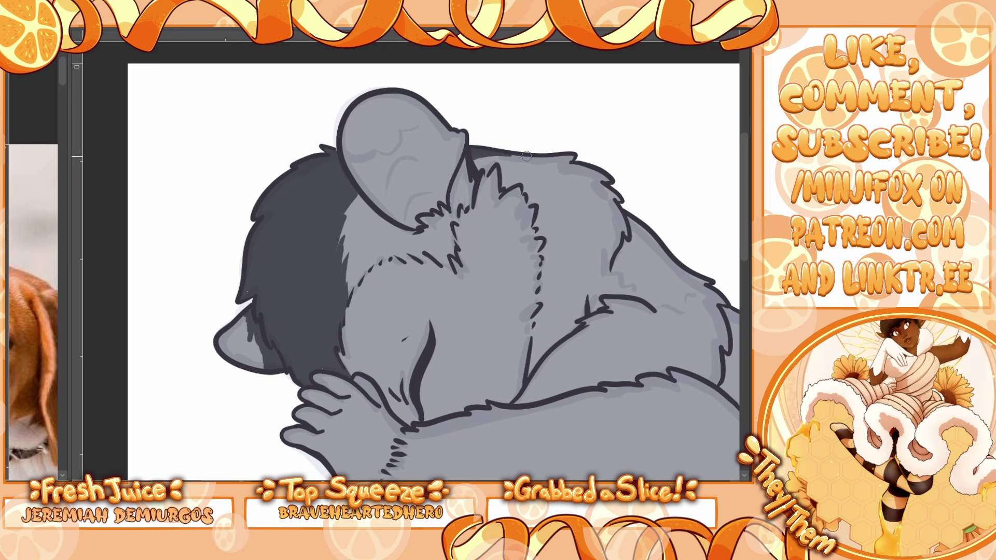
Step: Outline a dark grey band around the forearm above the wrist, with spiky fur tufts along its upper edge
scroll(709, 258, "down", 4)
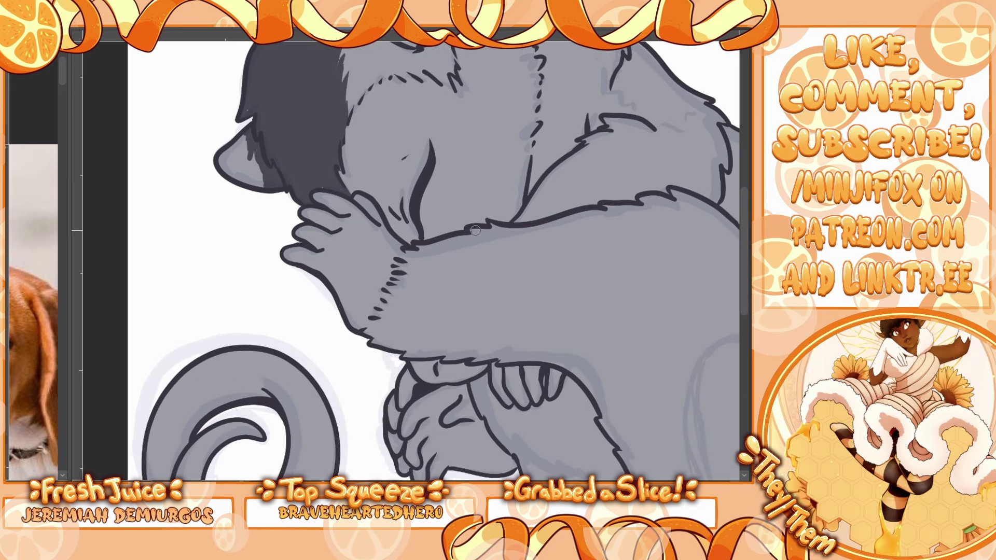
left_click_drag(469, 233, 507, 246)
key("r")
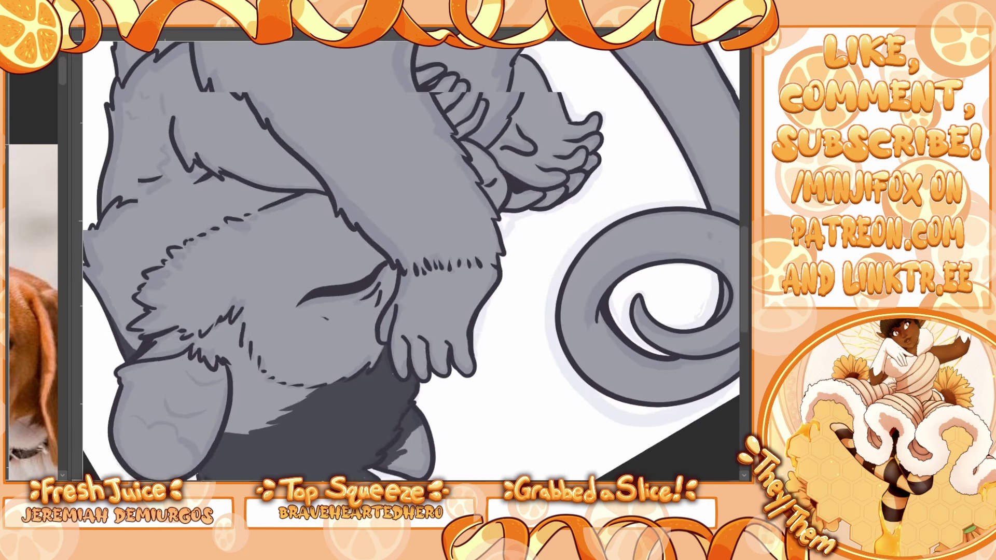
mouse_move(467, 162)
left_mouse_down()
mouse_move(444, 136)
mouse_move(466, 182)
left_mouse_up()
mouse_move(442, 148)
left_mouse_down()
mouse_move(440, 189)
mouse_move(428, 150)
mouse_move(420, 190)
mouse_move(400, 162)
mouse_move(412, 197)
mouse_move(383, 186)
mouse_move(366, 228)
mouse_move(357, 223)
mouse_move(376, 202)
left_mouse_up()
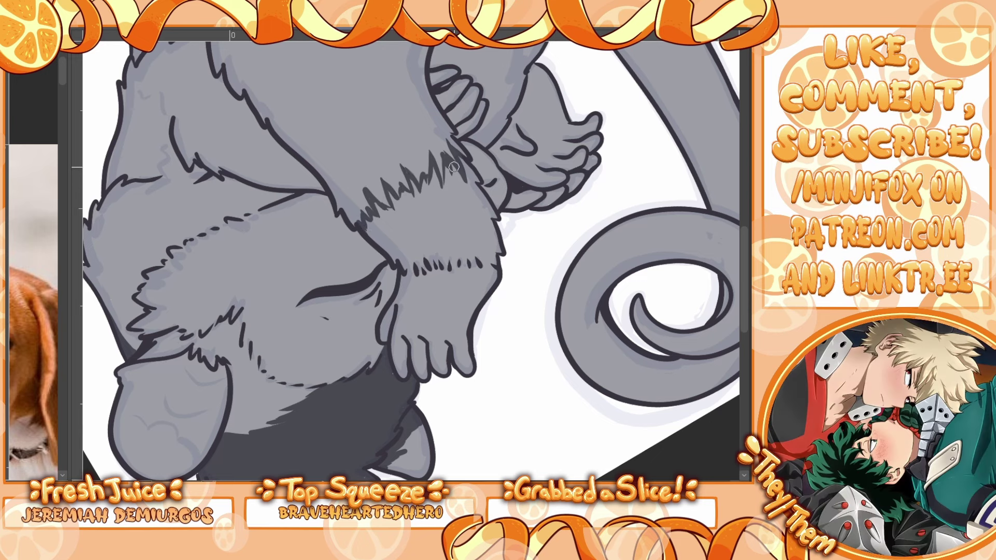
mouse_move(459, 156)
left_mouse_down()
mouse_move(493, 211)
mouse_move(500, 252)
left_mouse_up()
mouse_move(403, 271)
left_mouse_down()
mouse_move(496, 251)
mouse_move(496, 265)
mouse_move(497, 233)
left_mouse_up()
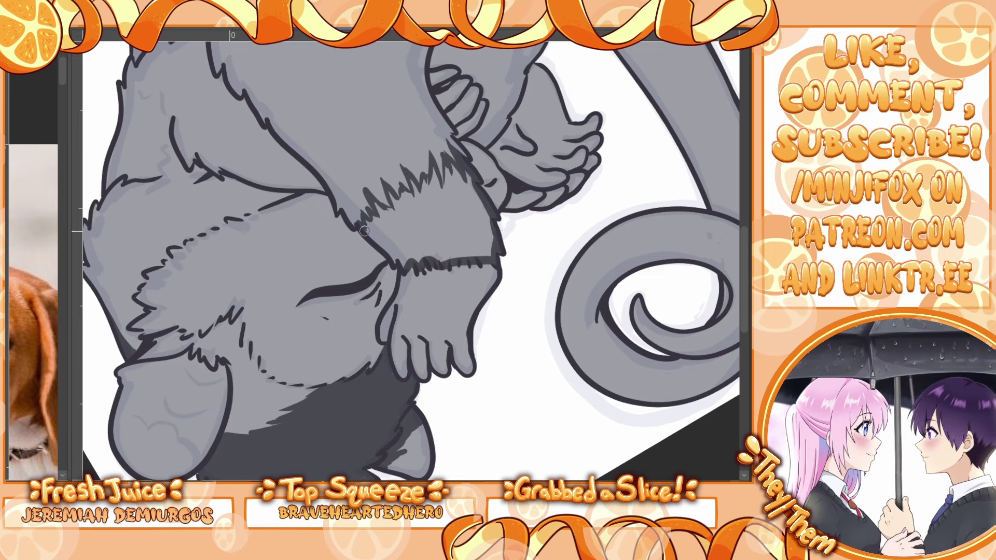
left_click_drag(364, 230, 401, 269)
Step: Fill the forearm band with dark grey and clean up its spiky upper edge
left_click(488, 223)
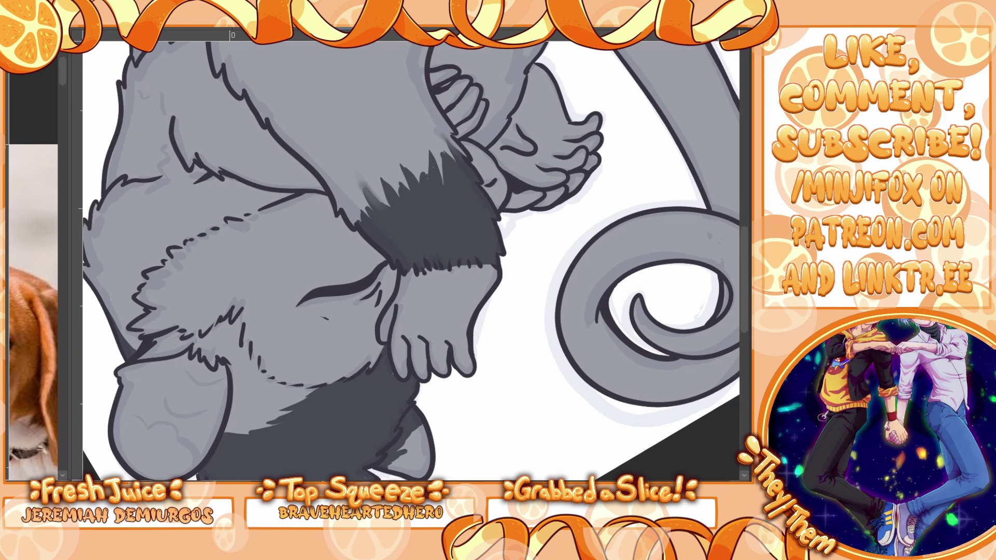
key("ctrl+z")
key("ctrl+z")
key("ctrl+z")
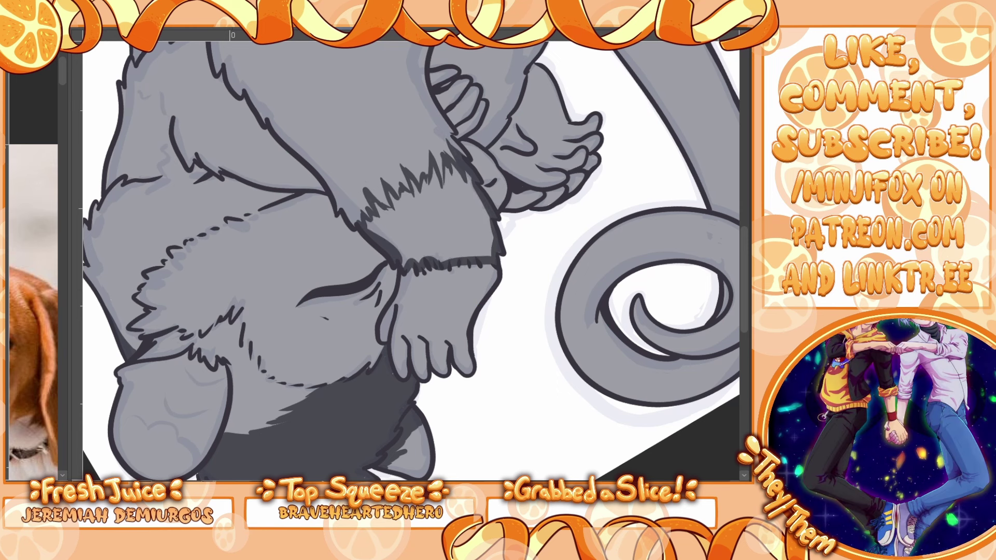
key("ctrl+y")
mouse_move(360, 184)
left_mouse_down()
mouse_move(369, 205)
mouse_move(376, 194)
left_mouse_up()
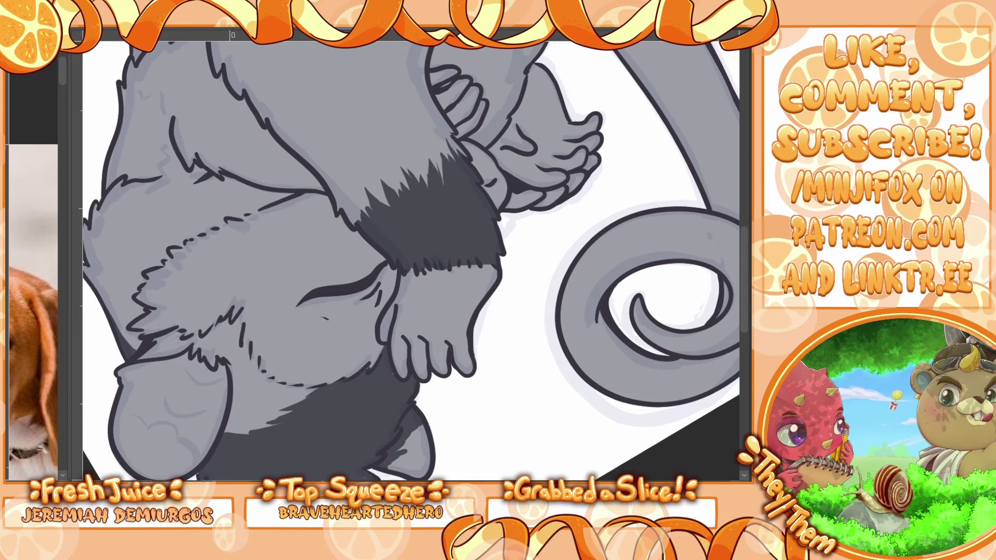
Step: Softly shade the small ear's base and the inner fold behind the large ear with dark grey
scroll(658, 293, "down", 3)
mouse_move(402, 322)
left_mouse_down()
mouse_move(417, 296)
mouse_move(390, 338)
mouse_move(423, 297)
mouse_move(387, 341)
mouse_move(422, 291)
mouse_move(413, 308)
mouse_move(413, 288)
mouse_move(407, 335)
mouse_move(404, 327)
mouse_move(425, 308)
mouse_move(404, 338)
mouse_move(387, 337)
mouse_move(419, 292)
mouse_move(413, 327)
left_mouse_up()
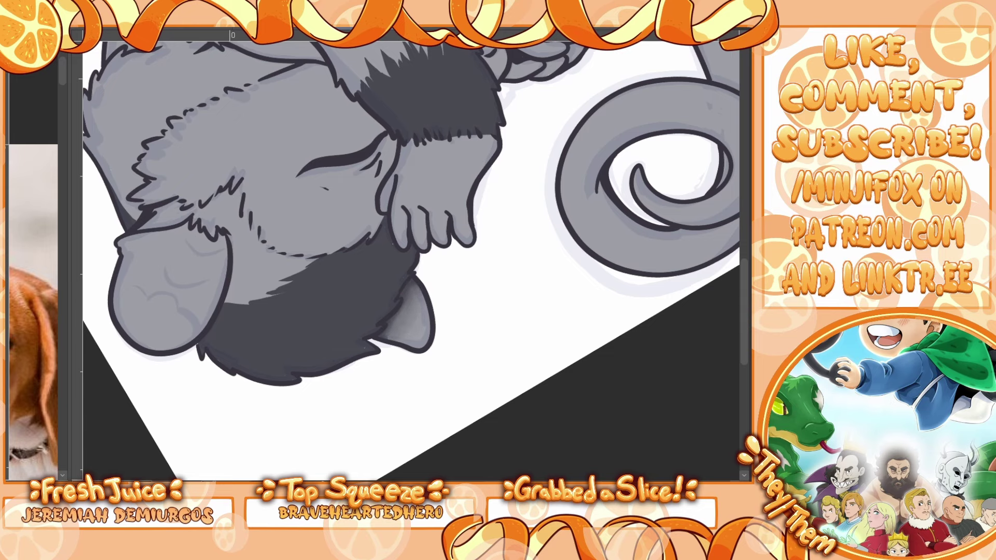
key("Escape")
left_click_drag(518, 394, 250, 415)
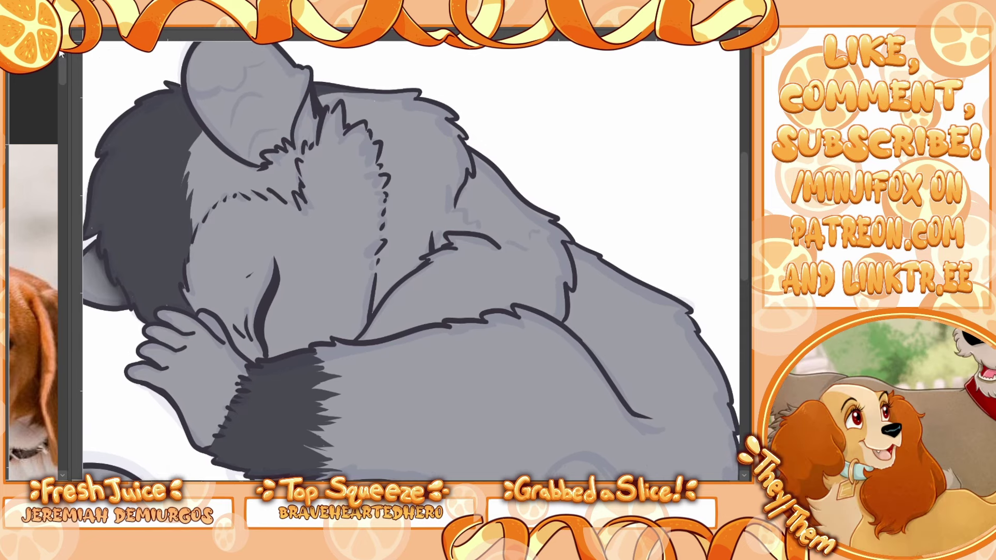
mouse_move(567, 245)
left_mouse_down()
mouse_move(610, 253)
mouse_move(570, 245)
mouse_move(608, 266)
left_mouse_up()
key("ctrl+z")
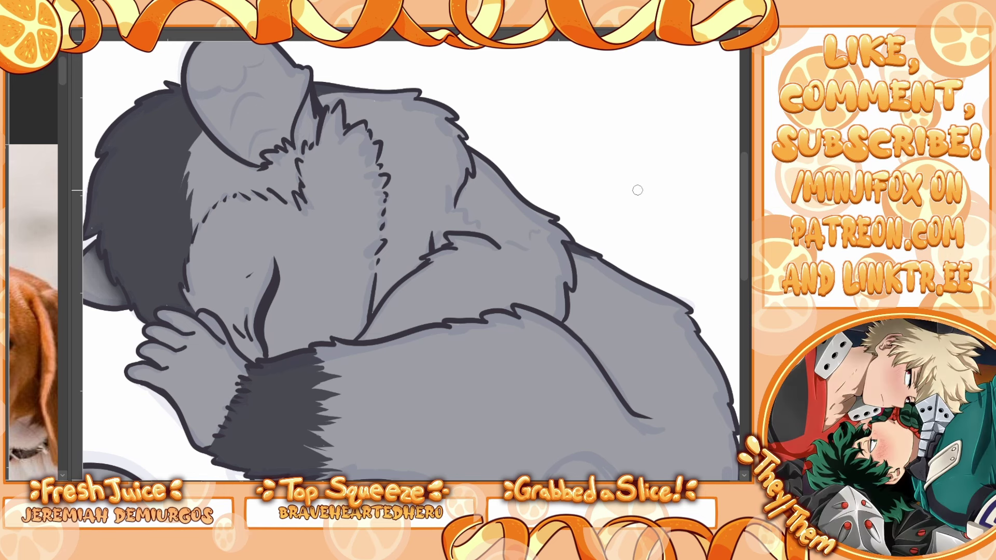
mouse_move(295, 143)
left_mouse_down()
mouse_move(303, 118)
mouse_move(298, 147)
mouse_move(313, 135)
mouse_move(311, 112)
mouse_move(296, 134)
mouse_move(309, 97)
left_mouse_up()
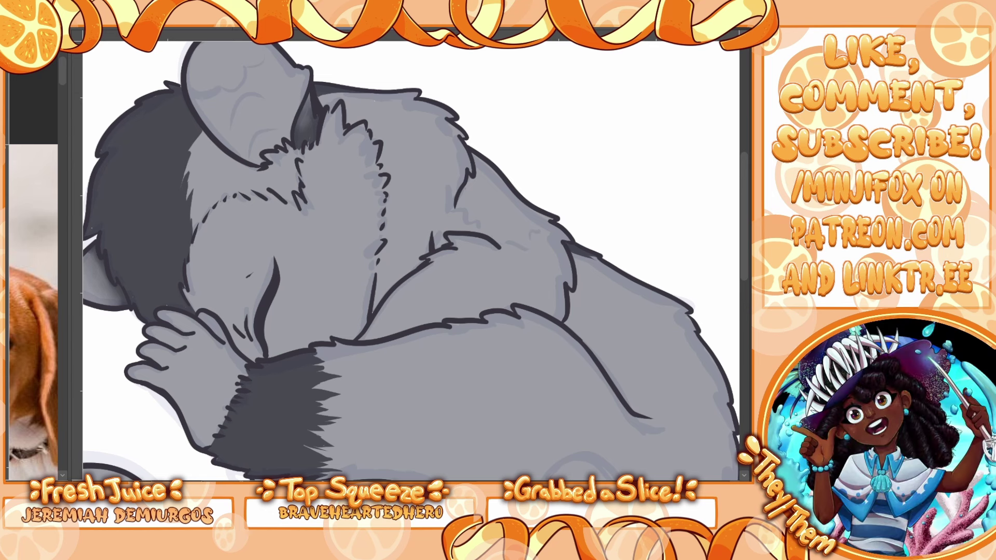
key("ctrl+z")
key("ctrl+shift+z")
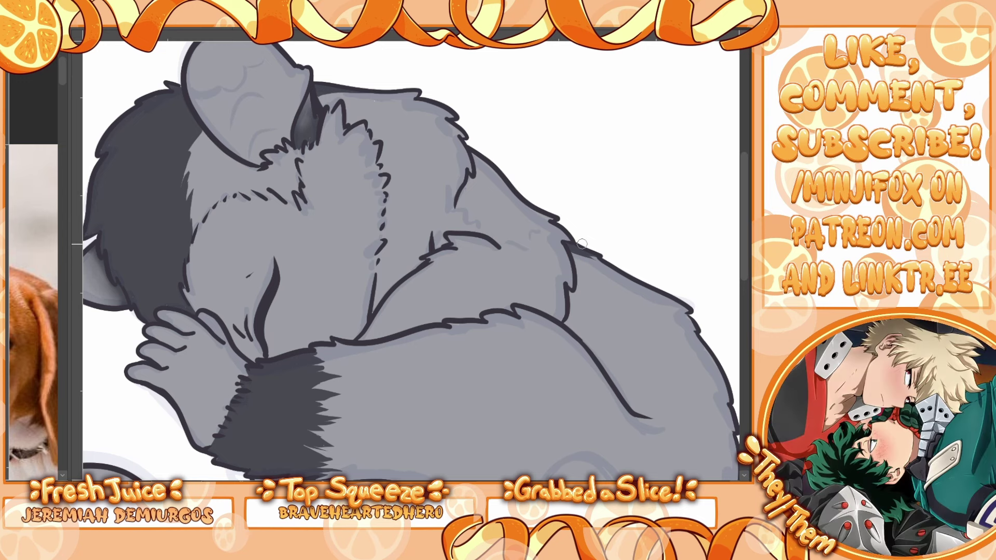
Step: Fill the face and cheek ruff light grey and paint a light furry patch on the neck beside the cheek
mouse_move(196, 243)
left_mouse_down()
mouse_move(193, 296)
mouse_move(182, 279)
mouse_move(193, 309)
mouse_move(224, 319)
mouse_move(247, 358)
mouse_move(283, 353)
mouse_move(204, 224)
mouse_move(235, 197)
mouse_move(268, 205)
mouse_move(268, 193)
mouse_move(304, 215)
mouse_move(292, 193)
mouse_move(306, 208)
mouse_move(299, 168)
mouse_move(317, 125)
mouse_move(308, 157)
mouse_move(327, 109)
mouse_move(327, 121)
mouse_move(339, 106)
mouse_move(343, 136)
mouse_move(361, 123)
mouse_move(367, 155)
mouse_move(377, 144)
mouse_move(364, 204)
mouse_move(372, 150)
mouse_move(383, 178)
mouse_move(360, 331)
mouse_move(288, 350)
left_mouse_up()
left_click(363, 280)
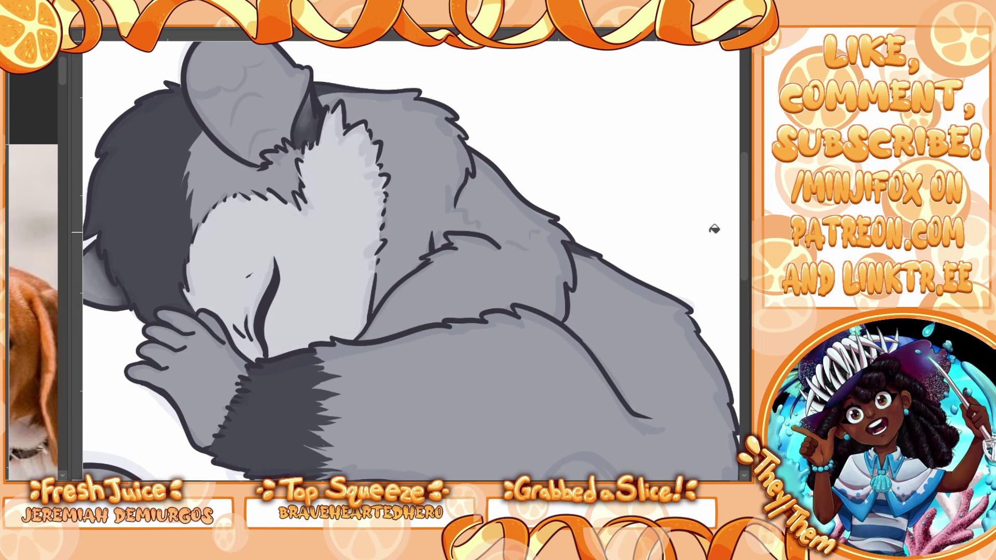
mouse_move(372, 311)
left_mouse_down()
mouse_move(381, 254)
mouse_move(376, 266)
mouse_move(391, 248)
mouse_move(392, 263)
mouse_move(403, 262)
mouse_move(414, 240)
mouse_move(418, 251)
mouse_move(425, 241)
mouse_move(393, 282)
left_mouse_up()
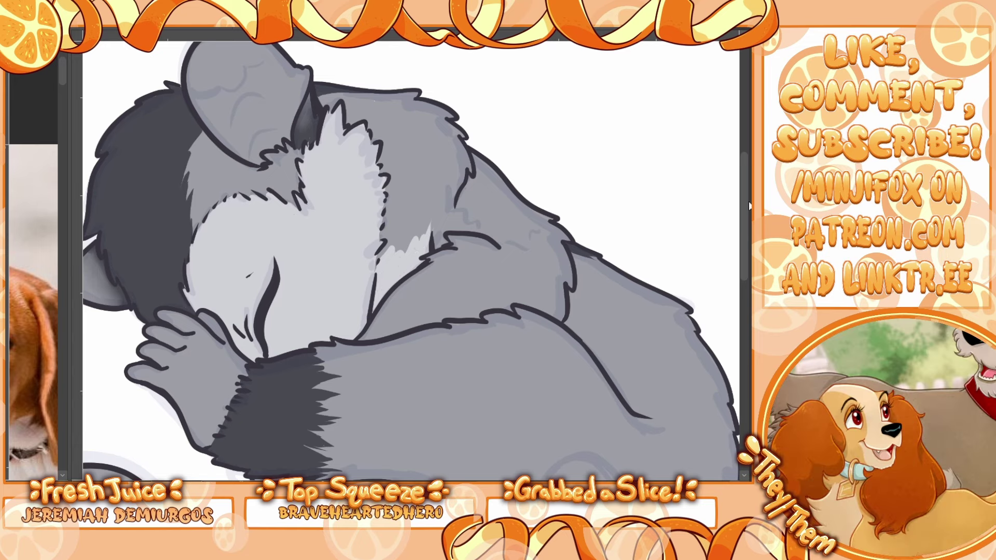
Step: Paint a light grey patch on the body along the back of the upper arm, with a furry outer edge
scroll(570, 212, "down", 3)
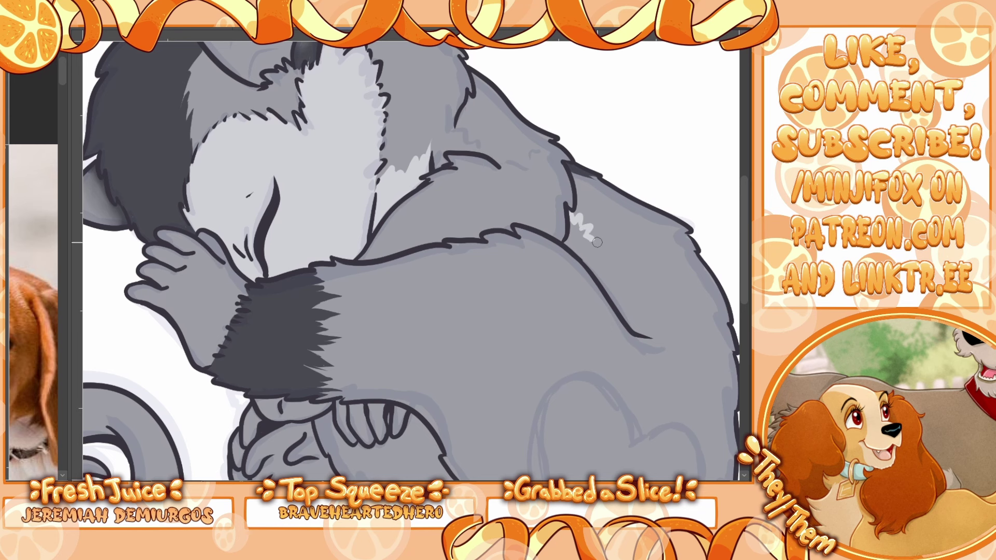
mouse_move(597, 242)
left_mouse_down()
mouse_move(653, 295)
mouse_move(651, 326)
mouse_move(664, 336)
mouse_move(643, 336)
mouse_move(657, 320)
mouse_move(648, 315)
mouse_move(667, 336)
mouse_move(625, 315)
mouse_move(572, 239)
mouse_move(570, 248)
mouse_move(574, 224)
mouse_move(637, 323)
mouse_move(618, 302)
mouse_move(643, 328)
mouse_move(612, 281)
mouse_move(646, 316)
left_mouse_up()
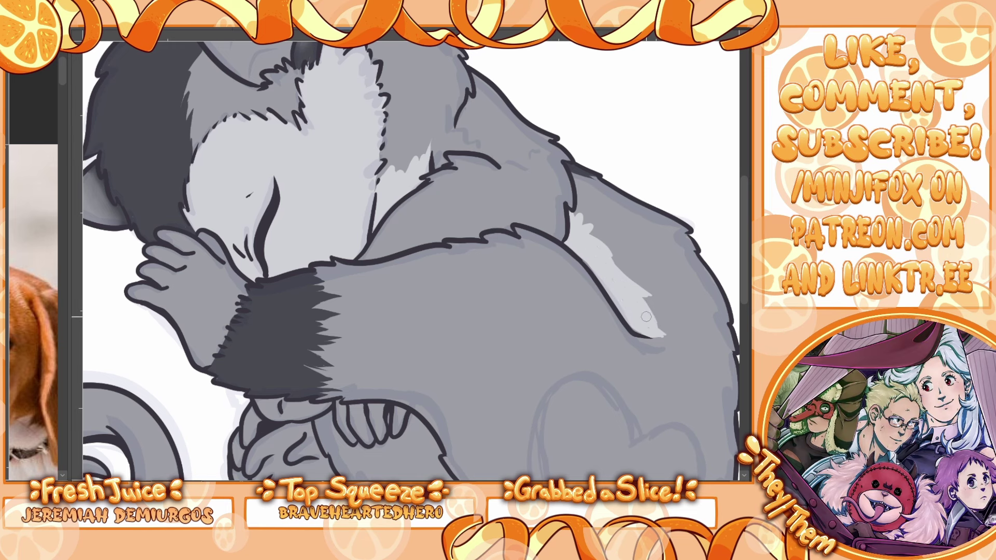
mouse_move(575, 215)
left_mouse_down()
mouse_move(598, 198)
mouse_move(582, 230)
mouse_move(617, 225)
mouse_move(592, 236)
mouse_move(615, 246)
mouse_move(598, 239)
mouse_move(620, 254)
mouse_move(621, 270)
mouse_move(611, 251)
mouse_move(665, 279)
mouse_move(621, 273)
mouse_move(653, 303)
left_mouse_up()
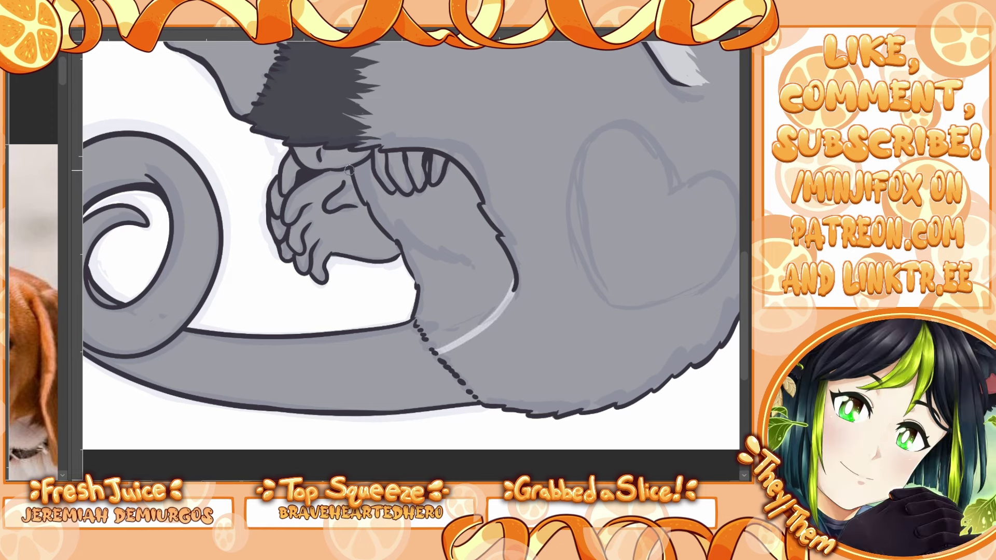
Step: Line the inside of the bent leg in light grey, fill it, and fray its lower edge into fur
left_click_drag(355, 166, 365, 201)
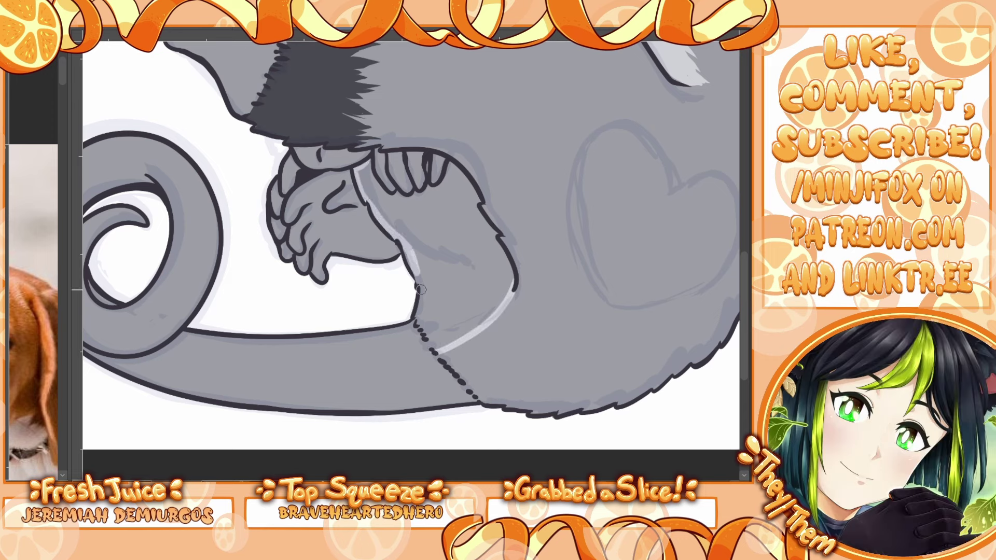
left_click_drag(385, 193, 427, 195)
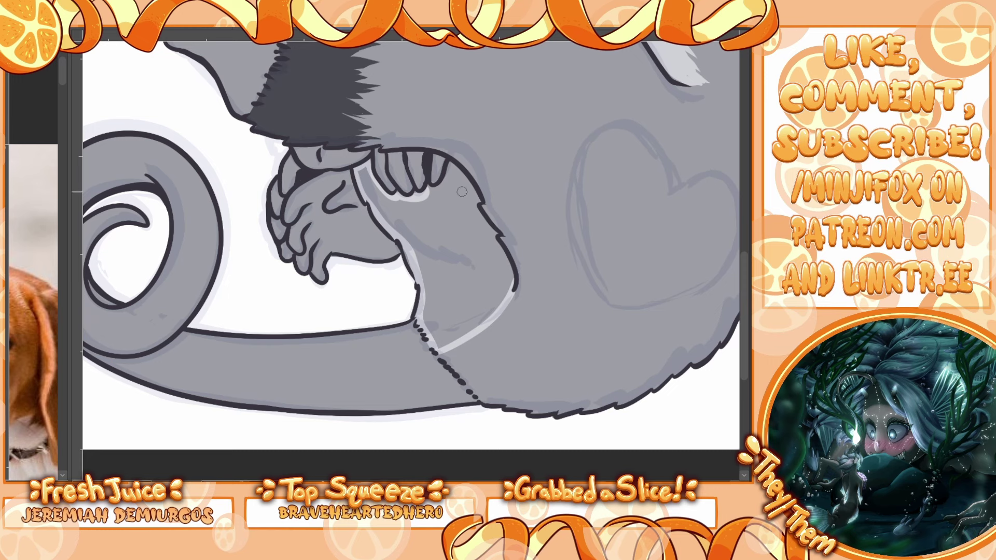
mouse_move(429, 193)
left_mouse_down()
mouse_move(452, 159)
mouse_move(500, 235)
mouse_move(506, 299)
left_mouse_up()
left_click(478, 269)
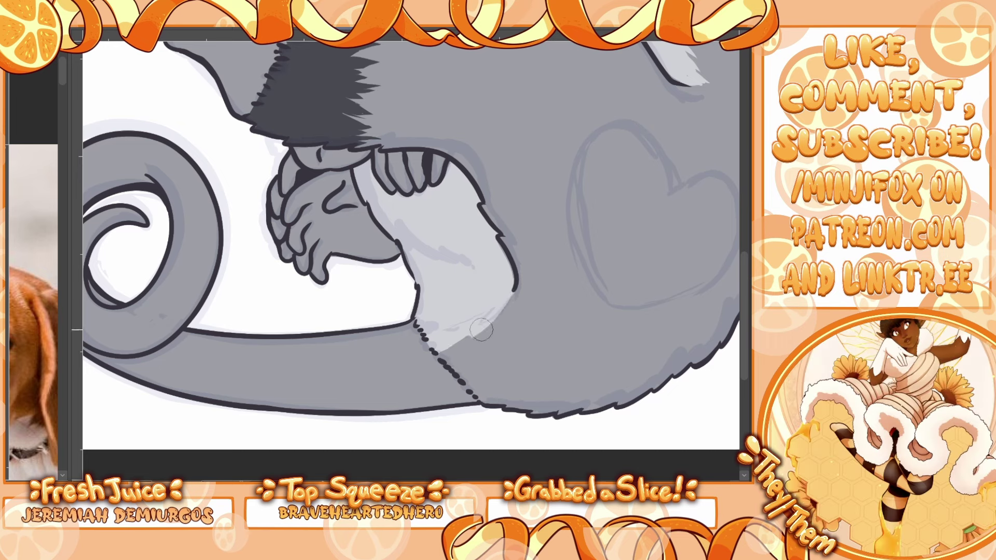
mouse_move(500, 310)
left_mouse_down()
mouse_move(448, 353)
mouse_move(519, 443)
mouse_move(575, 556)
left_mouse_up()
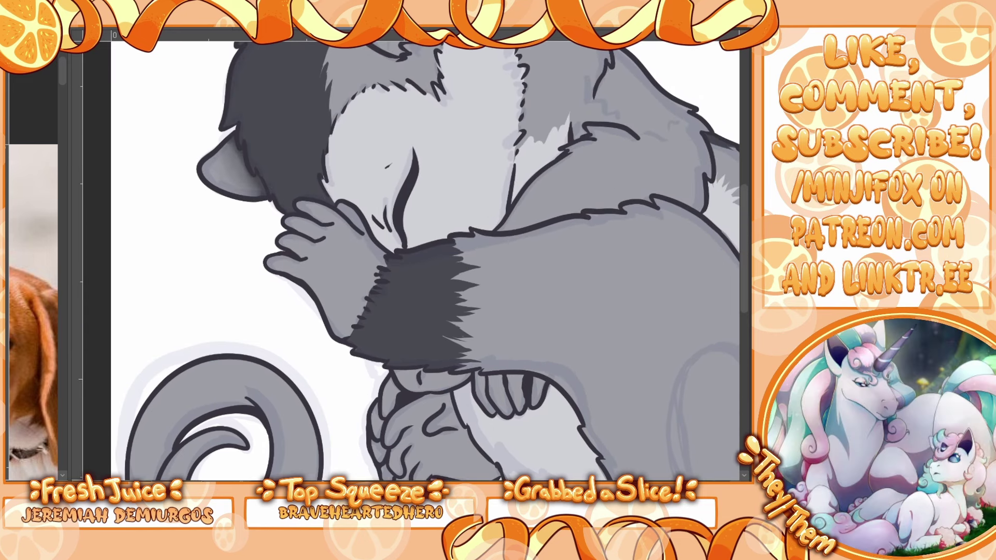
Step: Outline a heart marking on the hip over the sketched guide in light grey and fill it
mouse_move(451, 280)
left_mouse_down()
mouse_move(238, 169)
mouse_move(196, 106)
left_mouse_up()
mouse_move(524, 233)
left_mouse_down()
mouse_move(495, 174)
mouse_move(461, 173)
mouse_move(428, 197)
mouse_move(429, 284)
mouse_move(463, 353)
left_mouse_up()
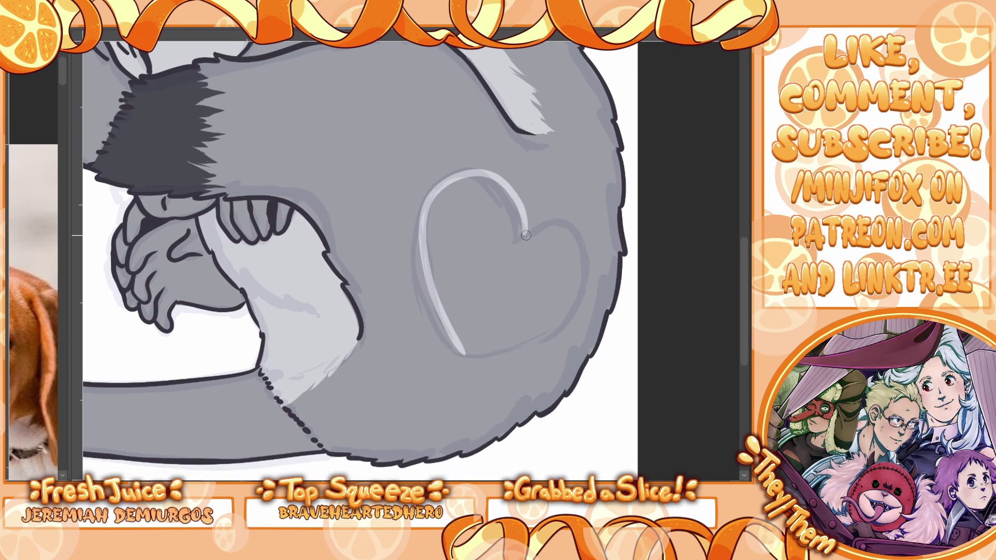
mouse_move(526, 235)
left_mouse_down()
mouse_move(574, 221)
mouse_move(591, 247)
mouse_move(584, 289)
mouse_move(527, 342)
mouse_move(463, 357)
left_mouse_up()
left_click(592, 254)
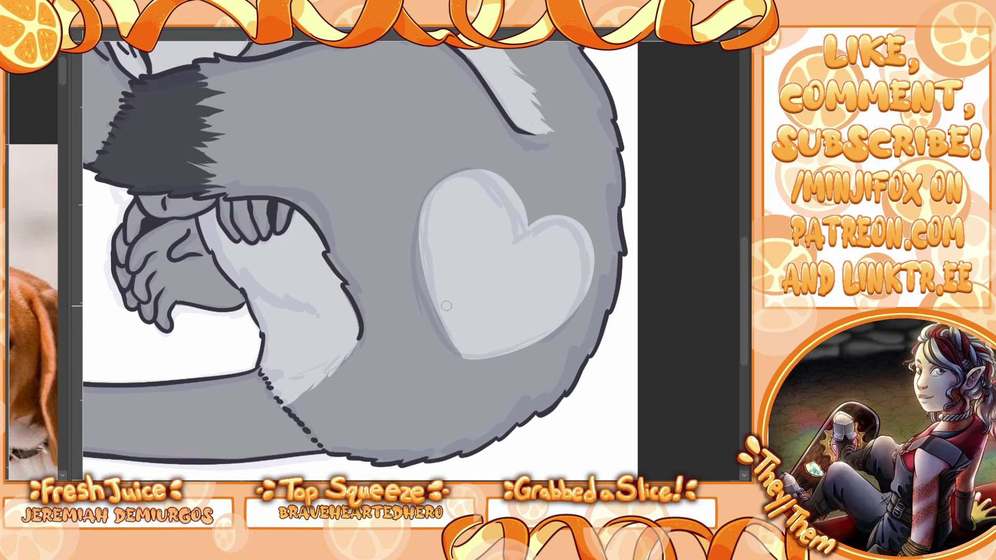
Step: Add light grey fur tufts around the hip heart's edges and a tapered tip at its point, mirroring the canvas view
left_click_drag(460, 356, 466, 364)
mouse_move(527, 223)
left_mouse_down()
mouse_move(492, 174)
mouse_move(420, 204)
mouse_move(468, 172)
mouse_move(408, 189)
mouse_move(440, 189)
mouse_move(421, 205)
mouse_move(418, 234)
mouse_move(460, 377)
left_mouse_up()
left_click_drag(530, 228, 572, 213)
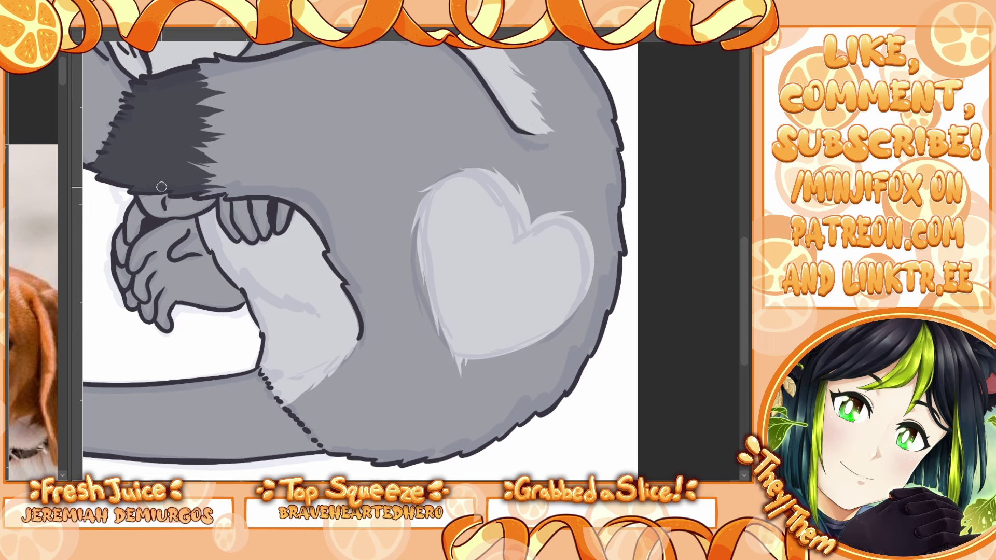
key("h")
mouse_move(253, 217)
left_mouse_down()
mouse_move(226, 260)
mouse_move(270, 350)
mouse_move(251, 310)
mouse_move(301, 369)
mouse_move(271, 331)
mouse_move(356, 369)
mouse_move(341, 358)
mouse_move(350, 356)
mouse_move(367, 386)
left_mouse_up()
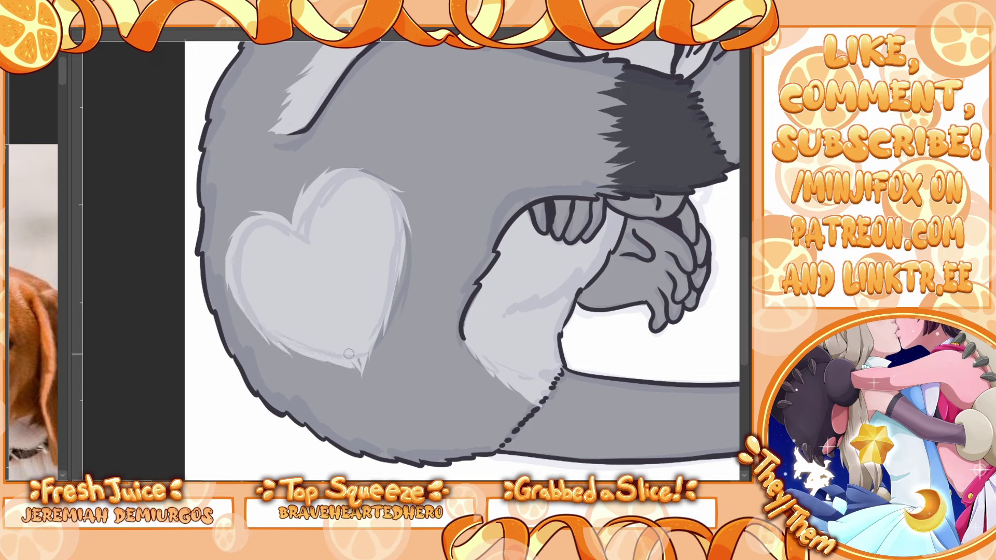
left_click_drag(349, 354, 366, 393)
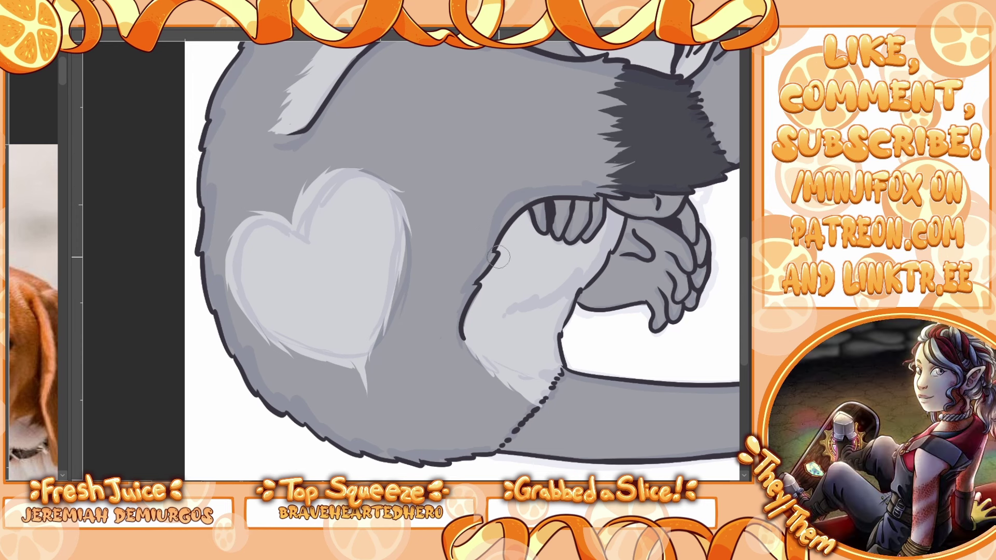
key("ctrl+0")
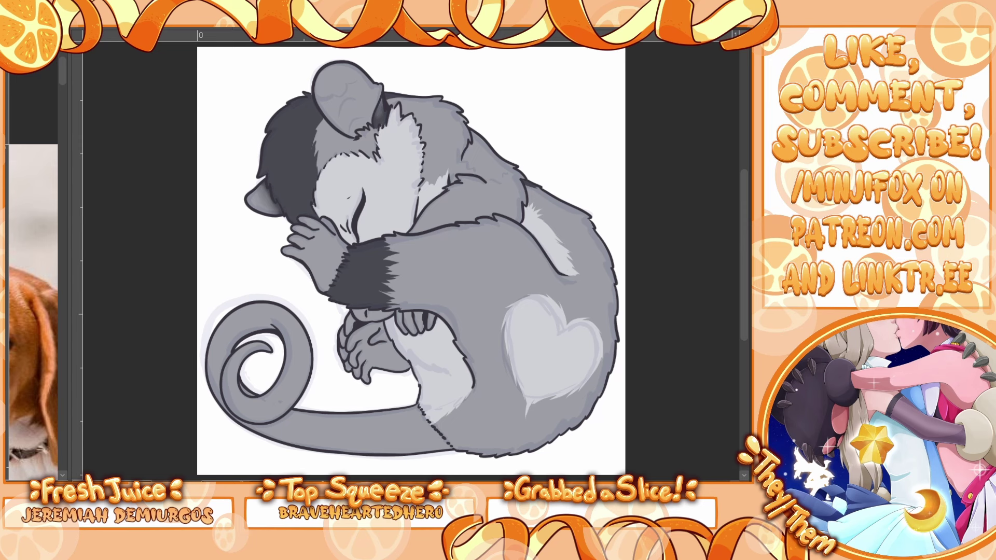
key("ctrl+plus")
left_click_drag(363, 207, 466, 370)
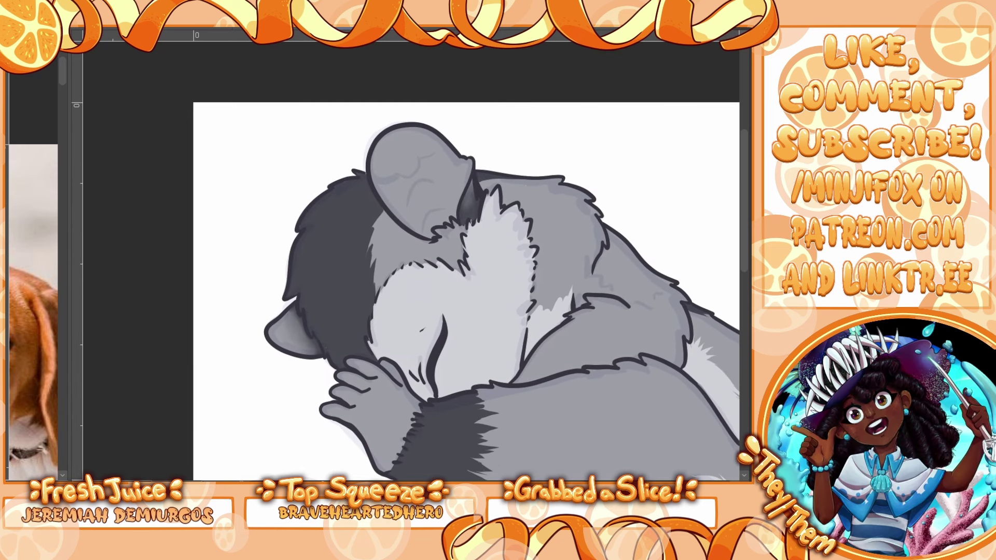
Step: Shade the base of the raised ear in soft dark grey, then line its inside in pink and fill it
mouse_move(406, 227)
left_mouse_down()
mouse_move(457, 208)
mouse_move(416, 231)
mouse_move(429, 234)
mouse_move(446, 209)
mouse_move(433, 232)
mouse_move(453, 211)
mouse_move(425, 227)
mouse_move(474, 200)
mouse_move(428, 217)
mouse_move(437, 210)
mouse_move(423, 232)
mouse_move(404, 220)
mouse_move(431, 218)
left_mouse_up()
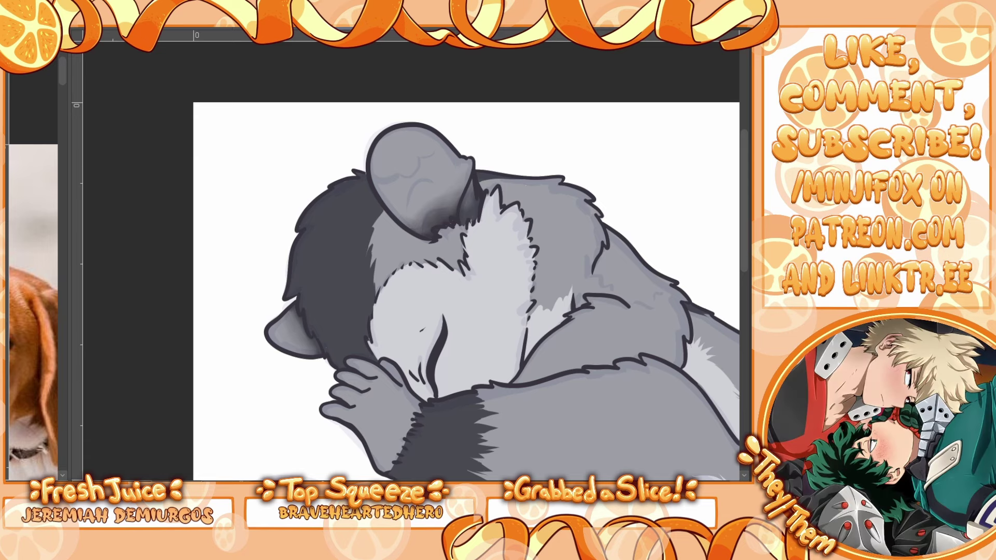
left_click_drag(466, 311, 383, 185)
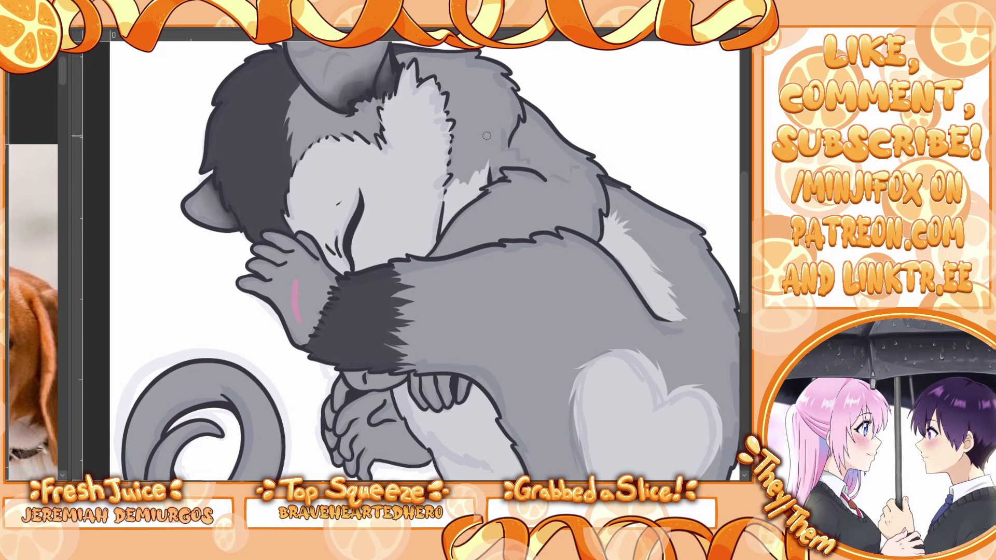
scroll(486, 136, "up", 3)
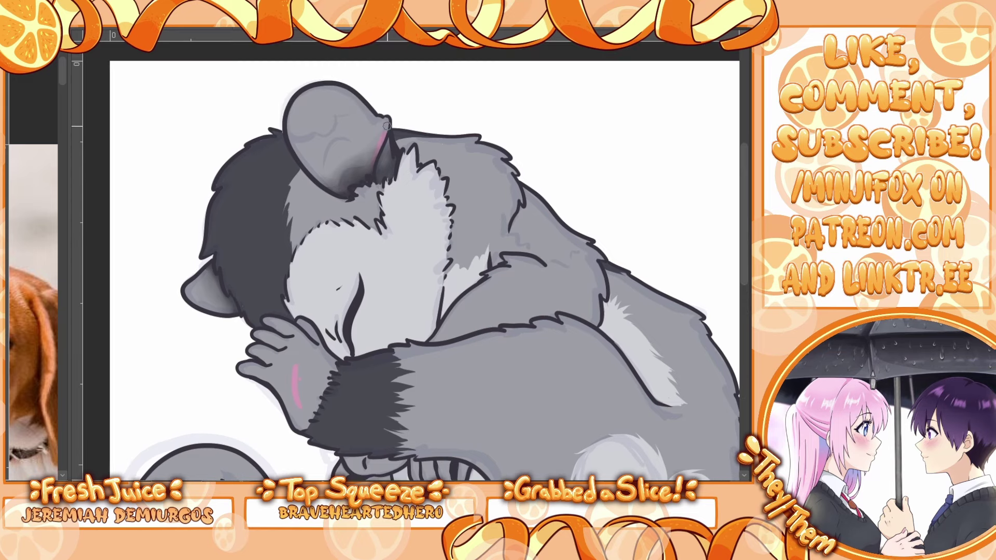
mouse_move(387, 125)
left_mouse_down()
mouse_move(357, 98)
mouse_move(322, 86)
mouse_move(293, 104)
mouse_move(290, 143)
mouse_move(314, 171)
left_mouse_up()
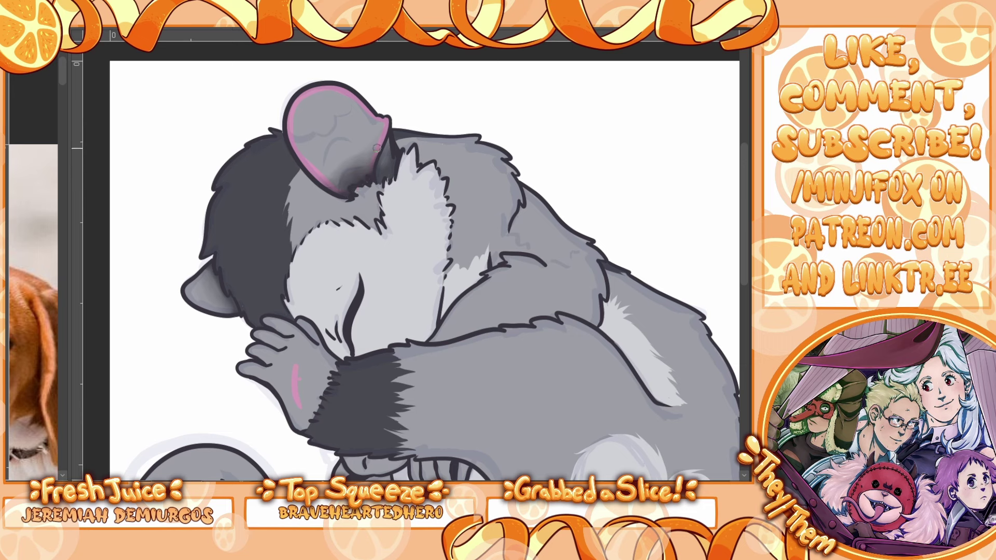
left_click(356, 150)
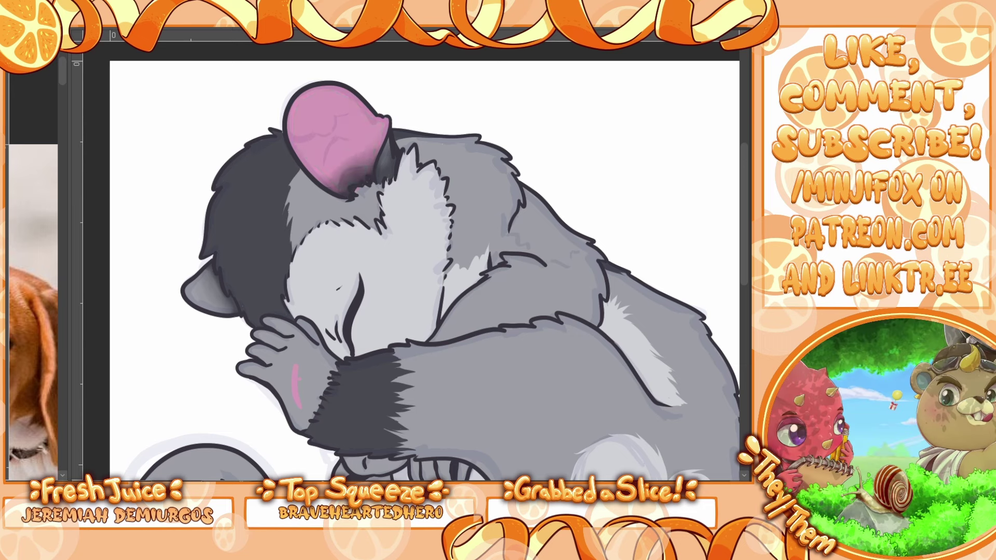
Step: Line the inner edge of the hand held against the face in light pink and fill the hand
left_click_drag(746, 251, 745, 252)
scroll(561, 234, "down", 4)
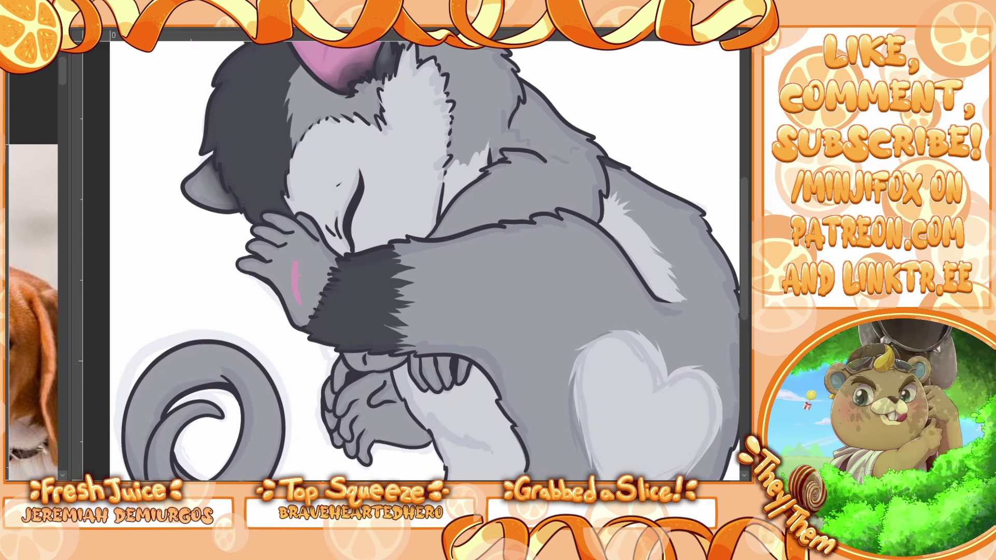
mouse_move(303, 323)
left_mouse_down()
mouse_move(338, 263)
mouse_move(310, 313)
mouse_move(333, 266)
mouse_move(320, 248)
mouse_move(339, 260)
mouse_move(310, 220)
mouse_move(274, 213)
mouse_move(254, 229)
mouse_move(263, 241)
mouse_move(250, 251)
mouse_move(261, 263)
mouse_move(240, 266)
mouse_move(275, 282)
mouse_move(302, 326)
left_mouse_up()
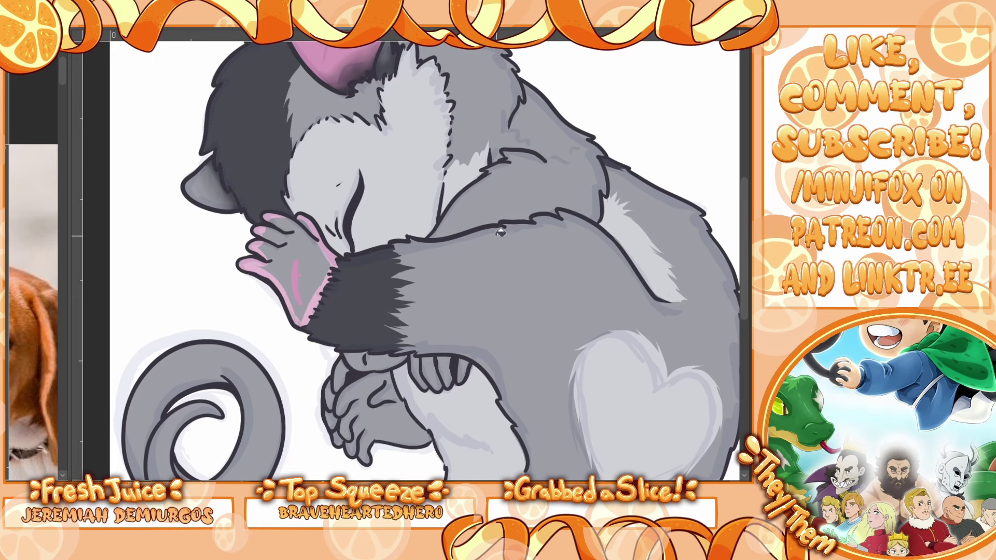
left_click(325, 268)
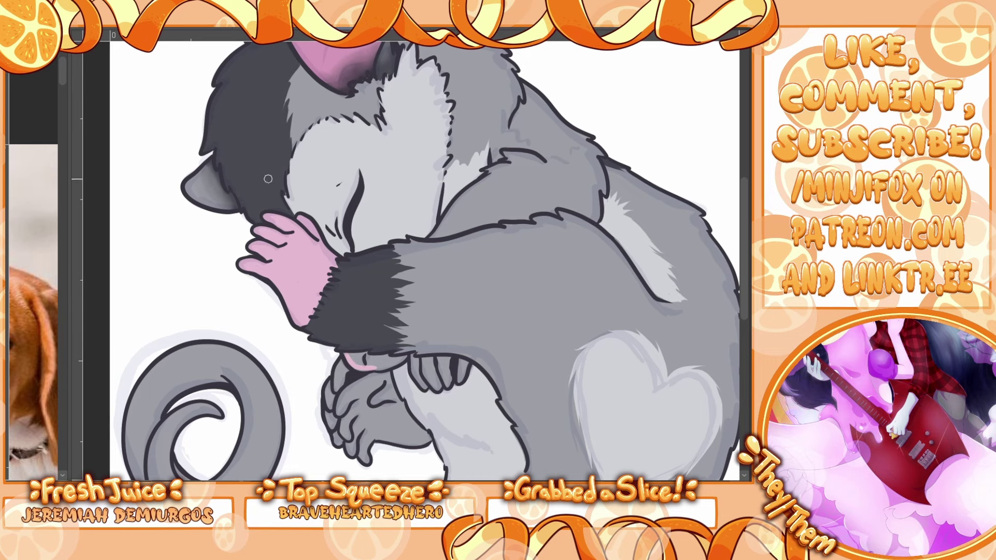
Step: Line the paws tucked beneath the dark wrist band in light pink and fill them, including their toes
mouse_move(440, 349)
left_mouse_down()
mouse_move(467, 201)
mouse_move(449, 211)
mouse_move(495, 213)
left_mouse_up()
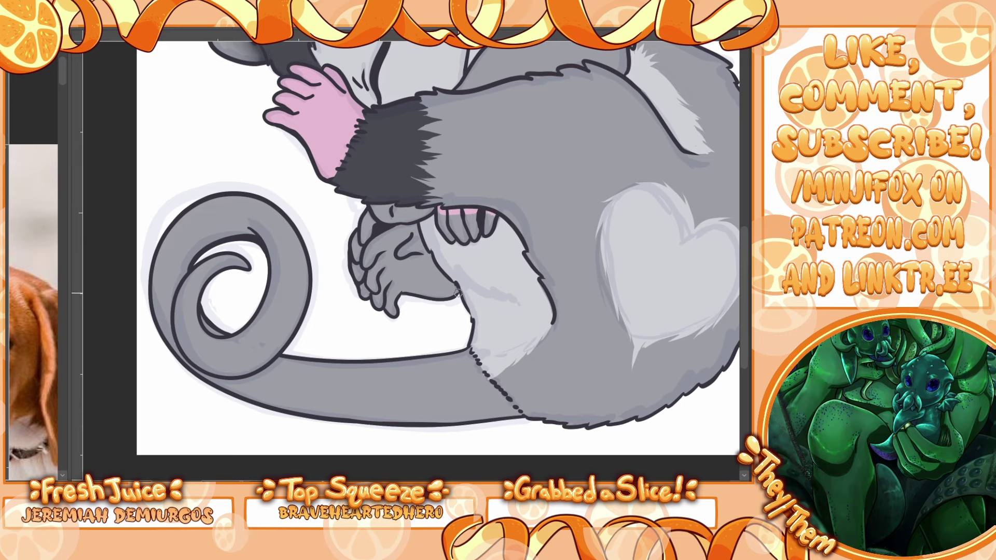
mouse_move(455, 293)
left_mouse_down()
mouse_move(401, 292)
mouse_move(395, 315)
mouse_move(365, 295)
mouse_move(353, 260)
mouse_move(371, 204)
left_mouse_up()
left_click_drag(454, 200, 441, 208)
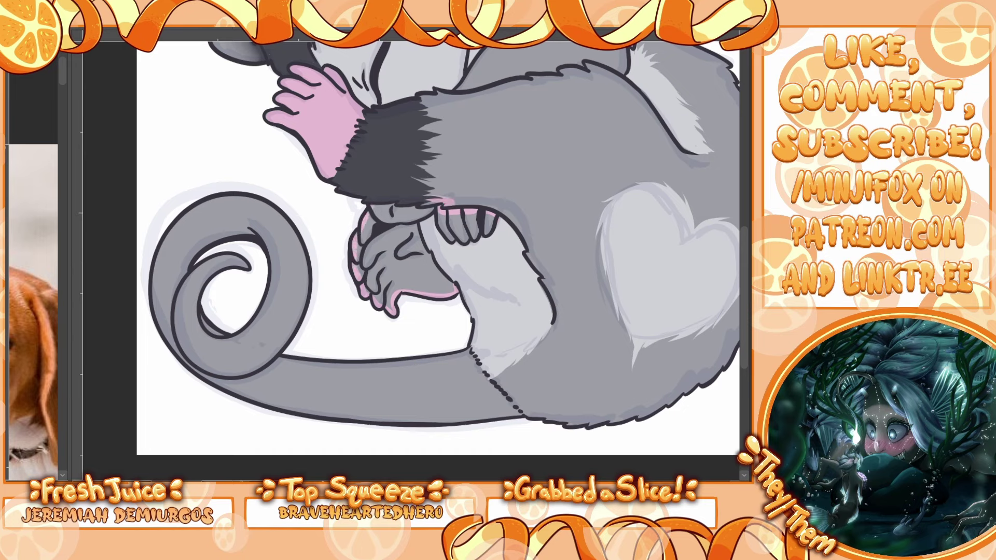
left_click(427, 269)
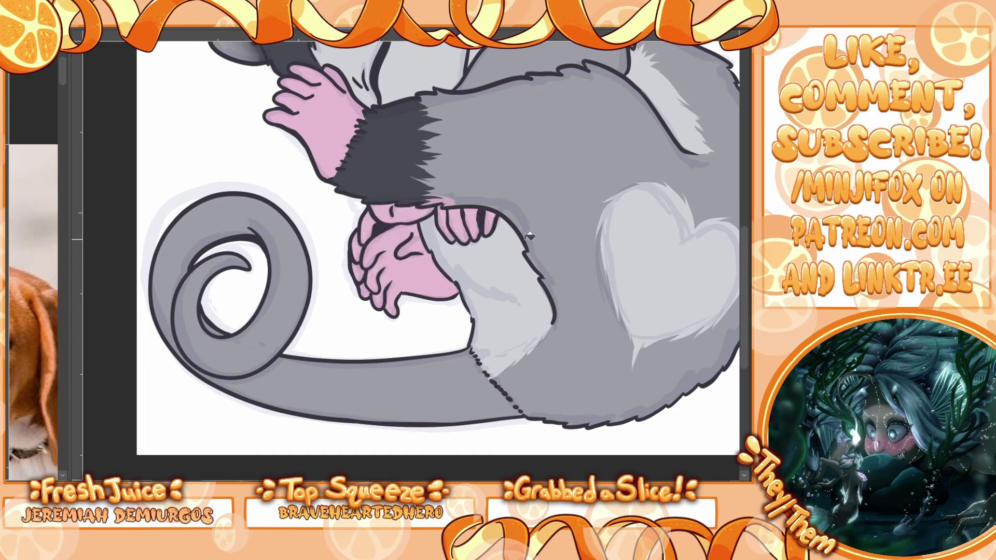
mouse_move(437, 202)
left_mouse_down()
mouse_move(460, 199)
mouse_move(434, 189)
mouse_move(455, 191)
left_mouse_up()
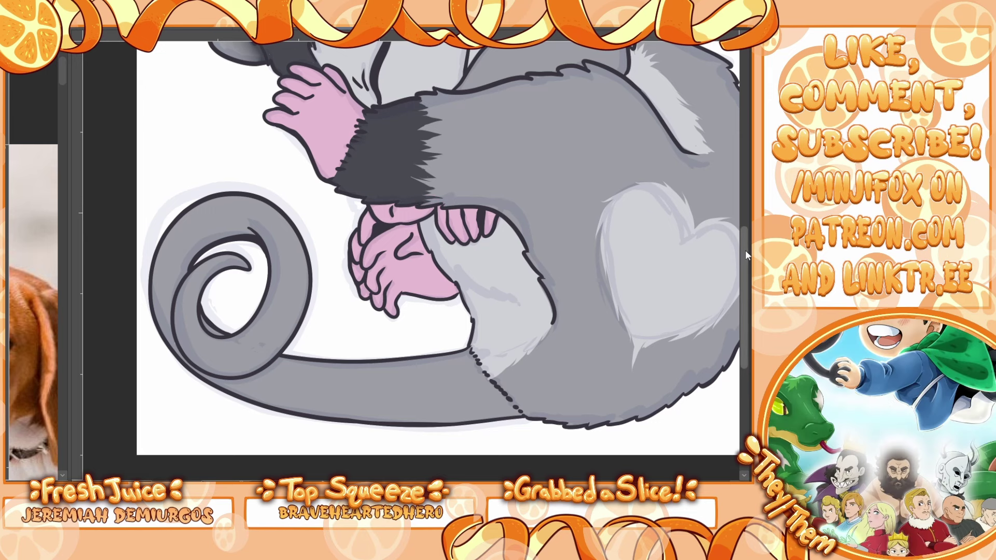
Step: Paint a pink patch on the muzzle where it meets the forearm and soften its upper edge with the eraser
scroll(448, 180, "up", 2)
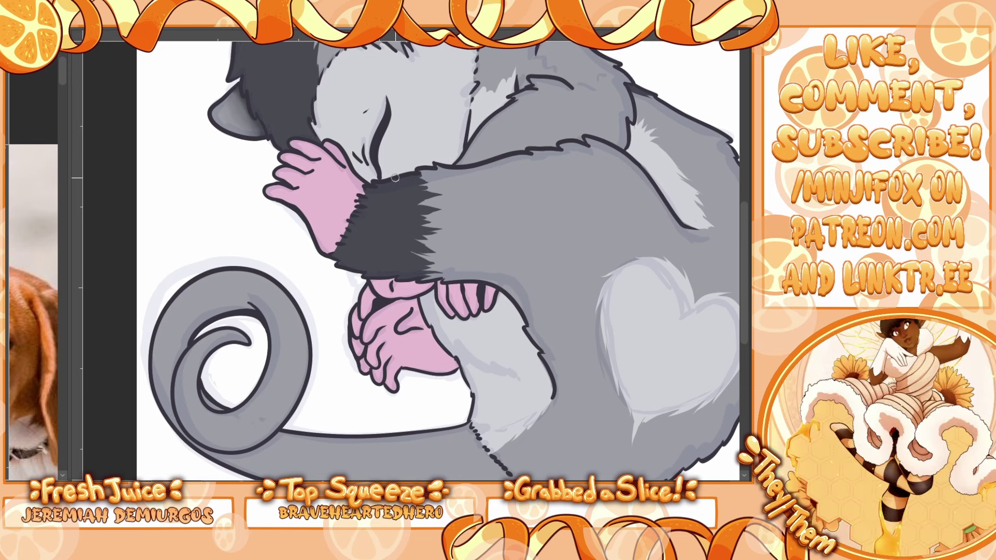
mouse_move(409, 165)
left_mouse_down()
mouse_move(454, 161)
mouse_move(409, 171)
left_mouse_up()
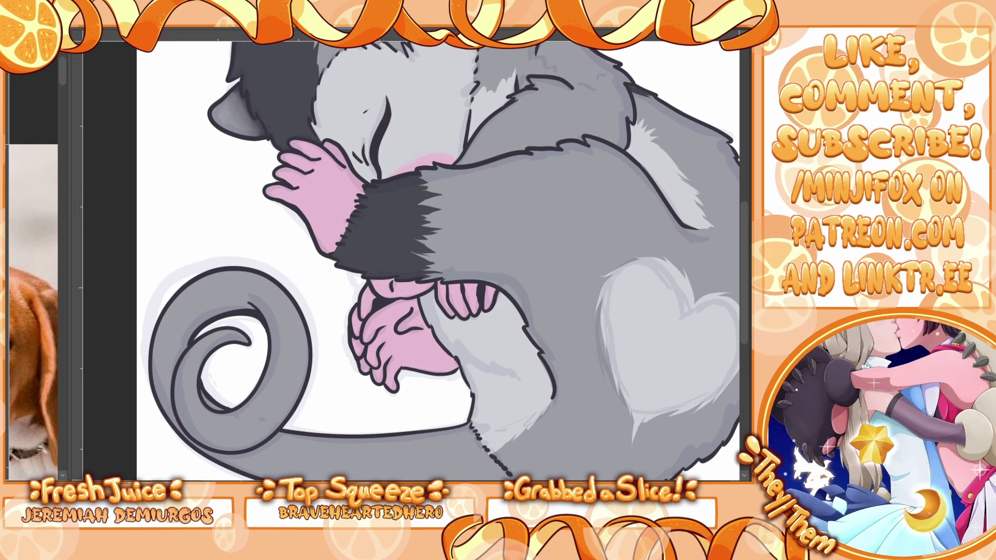
key("e")
mouse_move(430, 153)
left_mouse_down()
mouse_move(454, 140)
mouse_move(395, 169)
left_mouse_up()
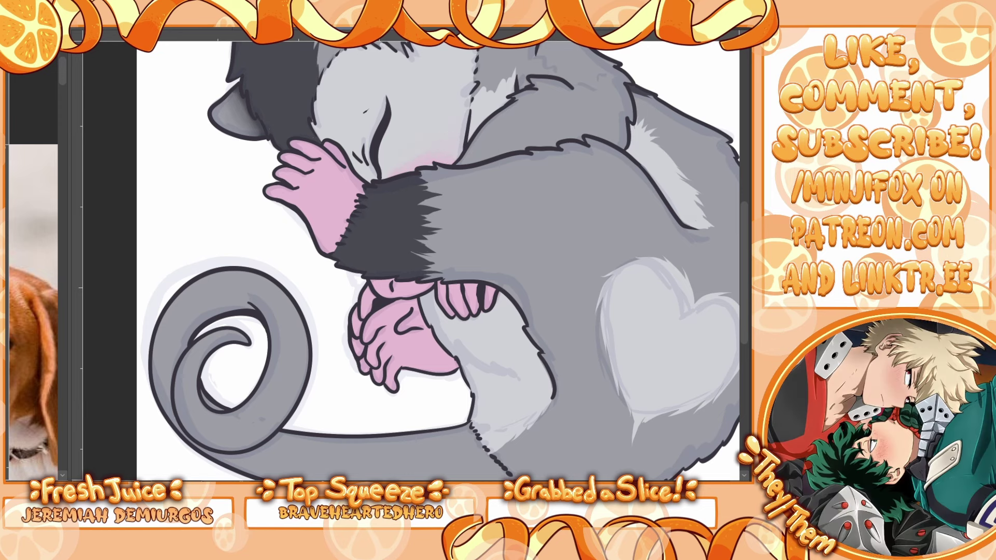
Step: Outline the curled tail in light pink along its edges and the join with the body, then fill it
left_click_drag(117, 227, 160, 85)
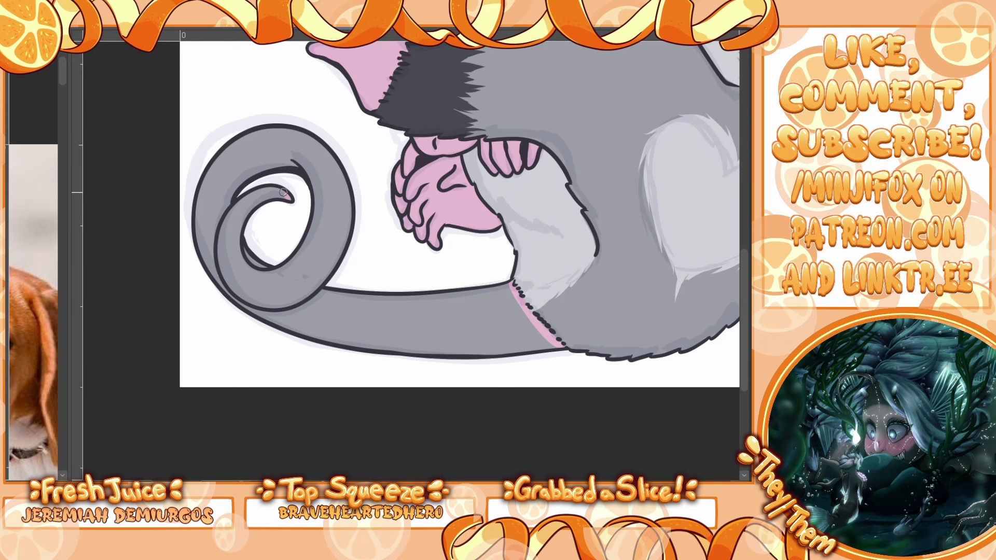
mouse_move(284, 192)
left_mouse_down()
mouse_move(233, 203)
mouse_move(237, 185)
mouse_move(286, 165)
mouse_move(311, 178)
mouse_move(240, 225)
mouse_move(244, 251)
mouse_move(267, 271)
mouse_move(302, 262)
mouse_move(309, 174)
left_mouse_up()
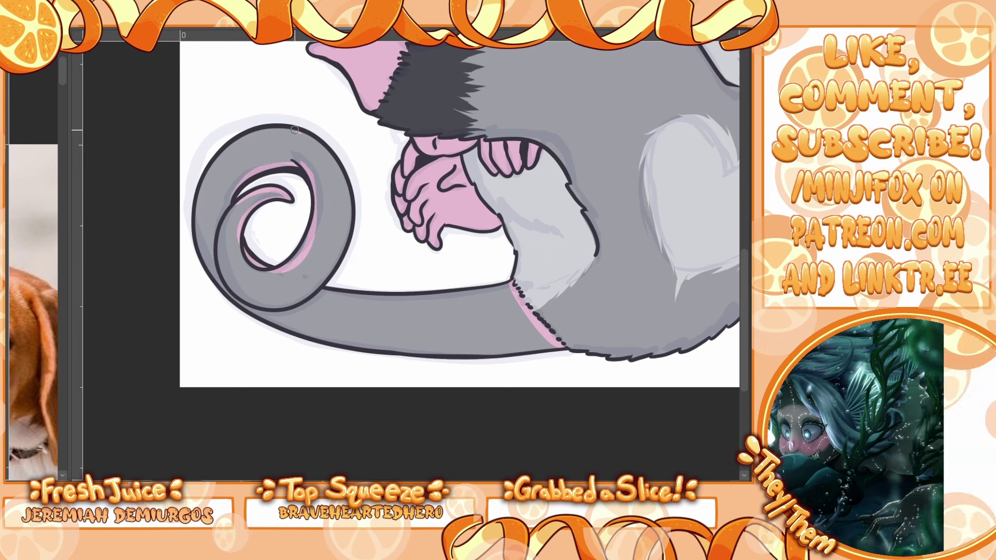
mouse_move(293, 130)
left_mouse_down()
mouse_move(198, 198)
mouse_move(194, 242)
mouse_move(220, 286)
mouse_move(268, 319)
mouse_move(389, 350)
mouse_move(562, 344)
left_mouse_up()
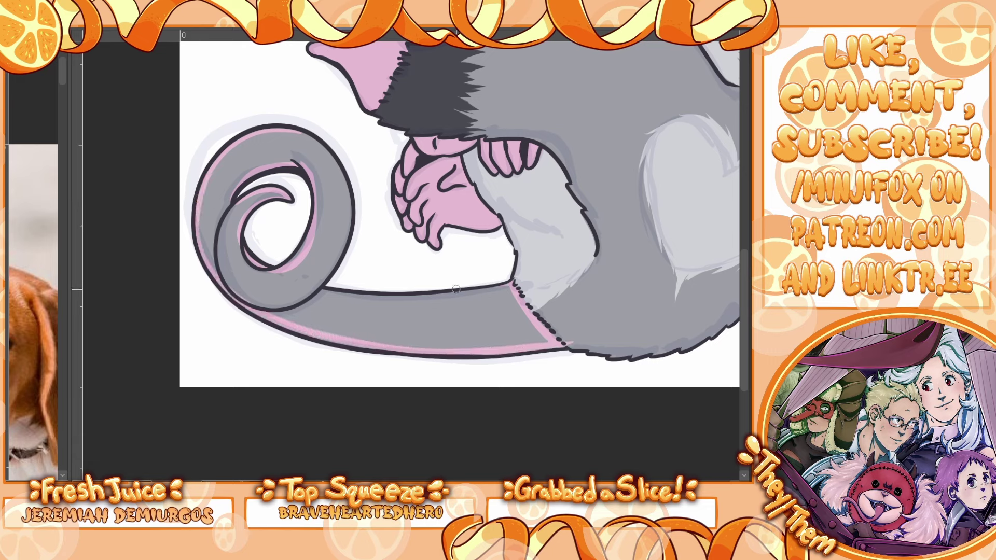
mouse_move(355, 241)
left_mouse_down()
mouse_move(301, 131)
mouse_move(327, 149)
mouse_move(356, 234)
left_mouse_up()
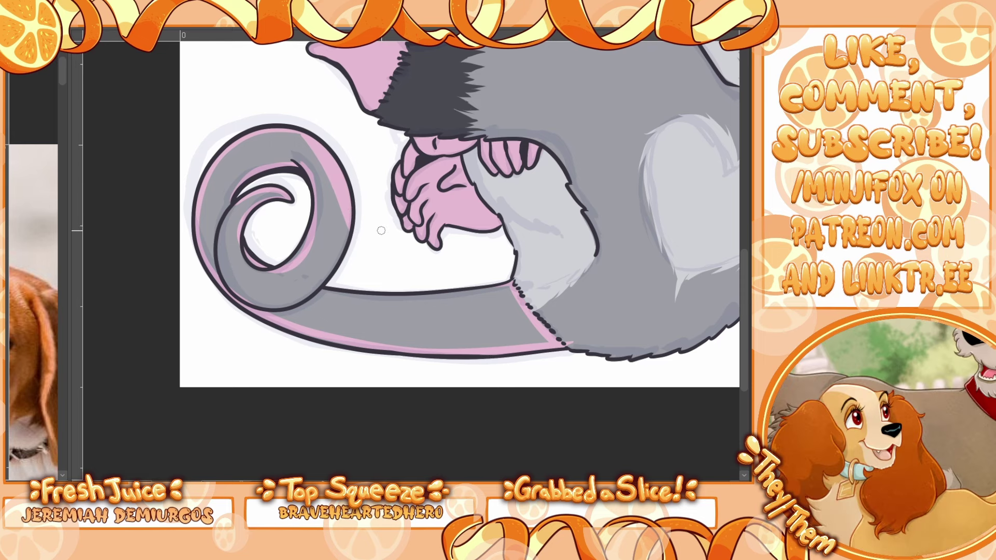
key("g")
left_click(543, 322)
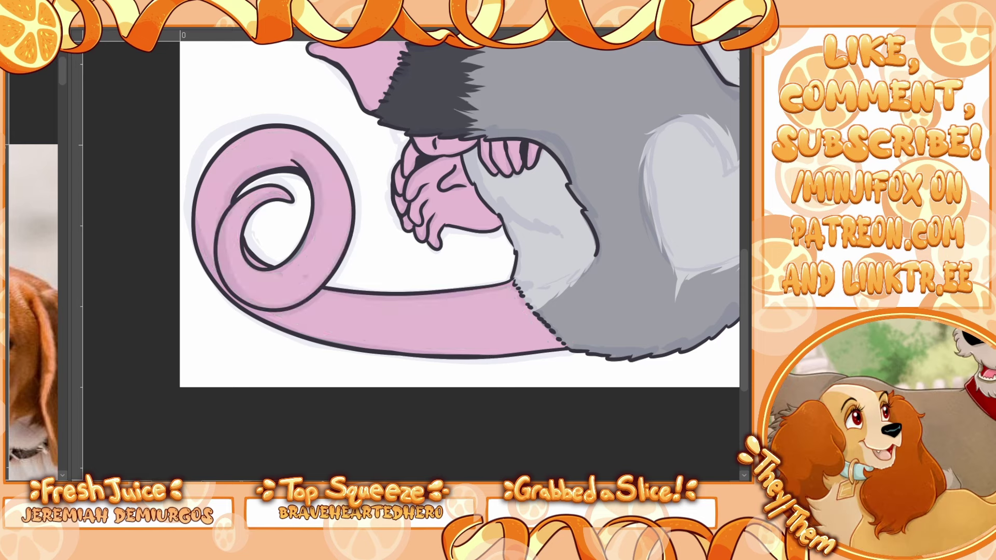
key("ctrl+z")
key("ctrl+y")
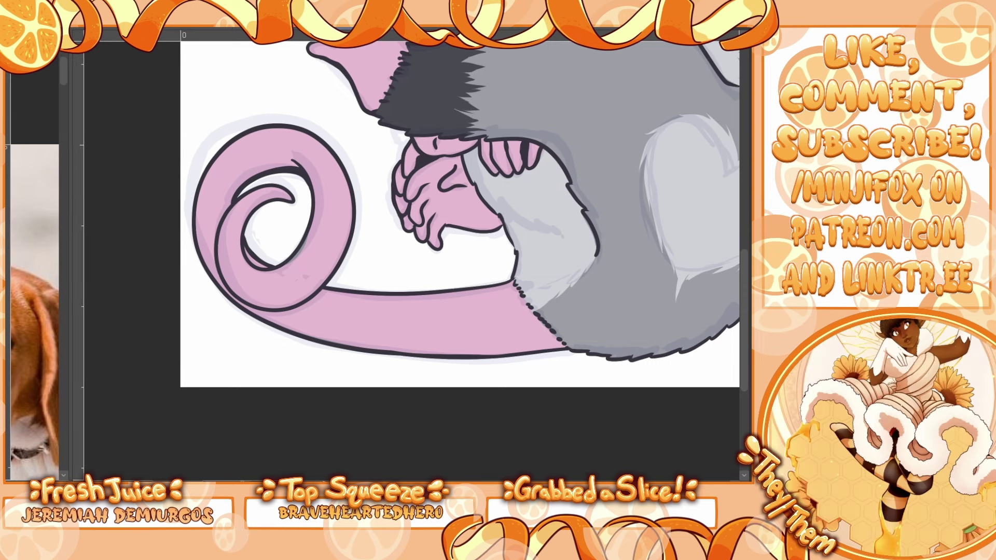
Step: Select the area around the paws and tail, lighten their pink with a hue and saturation adjustment, deselect, and hide the sketch
key("ctrl+0")
scroll(742, 228, "up", 1)
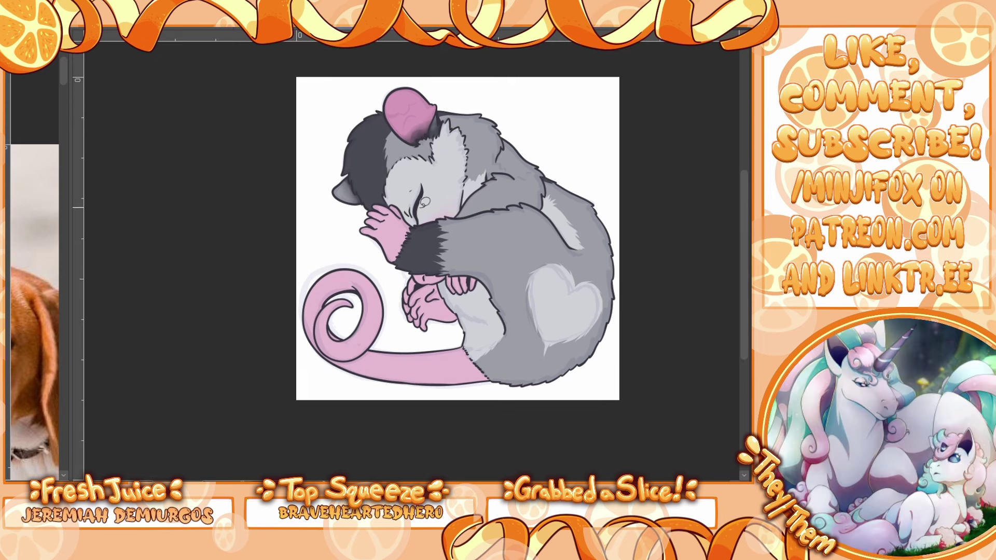
mouse_move(490, 179)
left_mouse_down()
mouse_move(409, 170)
mouse_move(347, 424)
mouse_move(597, 220)
left_mouse_up()
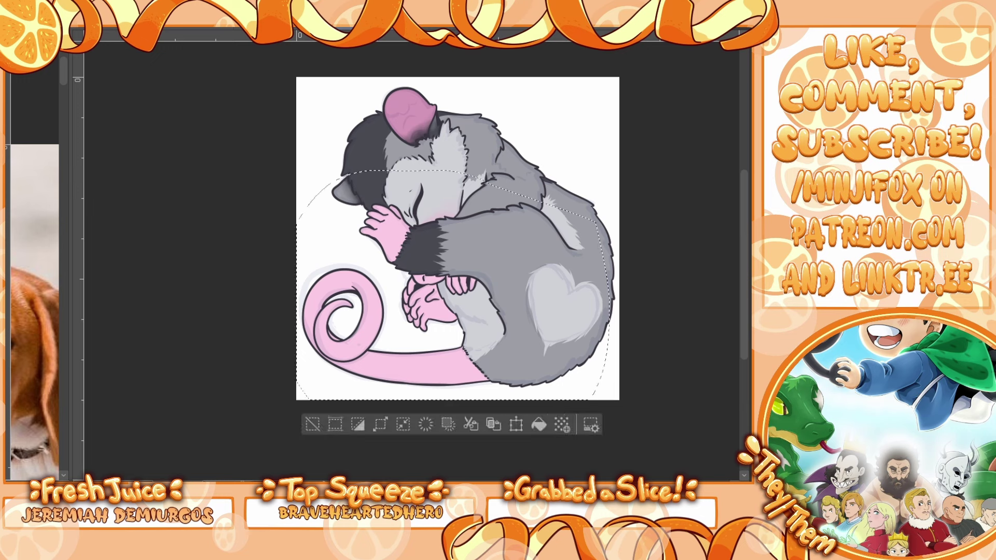
key("ctrl+u")
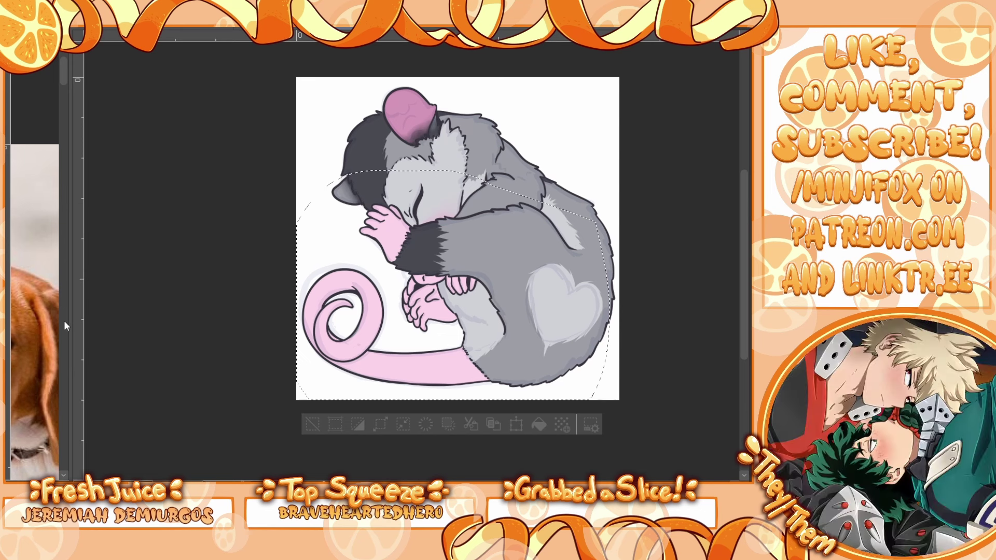
left_click(268, 244)
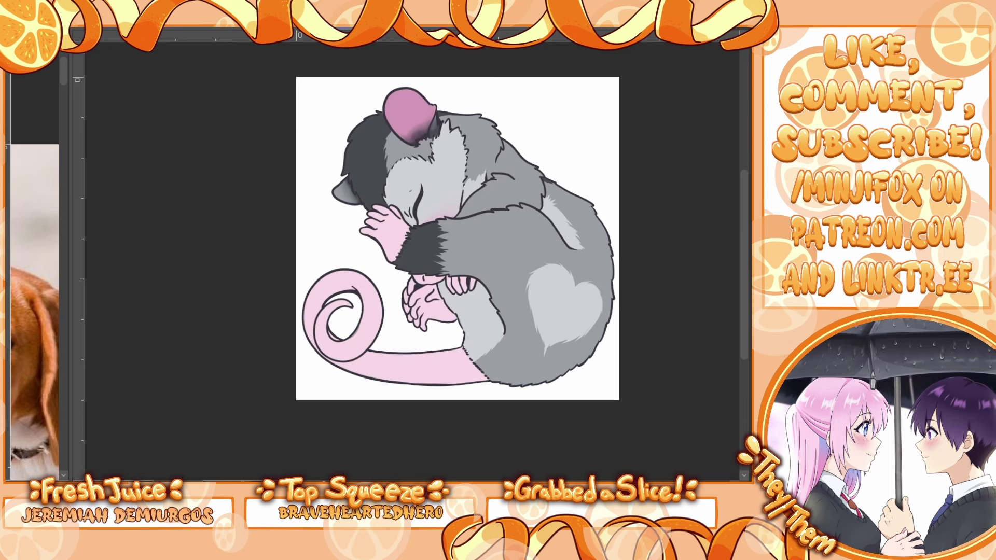
Step: Draw short crease lines in from the upper and lower edges of the tail close to the body
scroll(480, 281, "up", 4)
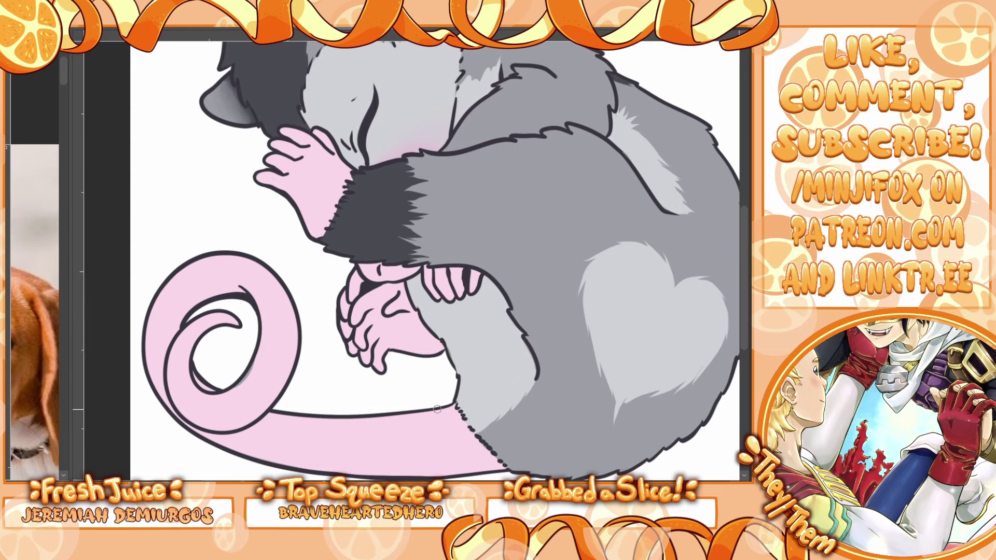
mouse_move(437, 409)
left_mouse_down()
mouse_move(436, 418)
mouse_move(469, 337)
left_mouse_up()
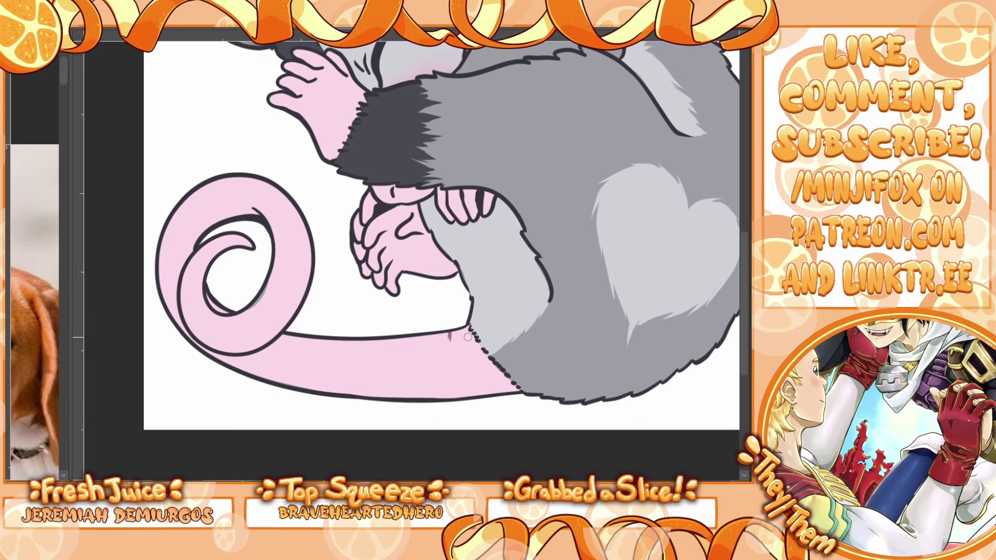
left_click_drag(475, 395, 463, 372)
Step: Try adding more short crease lines along the tail towards the curl, and undo them
left_click_drag(425, 335, 425, 347)
left_click_drag(429, 375, 431, 386)
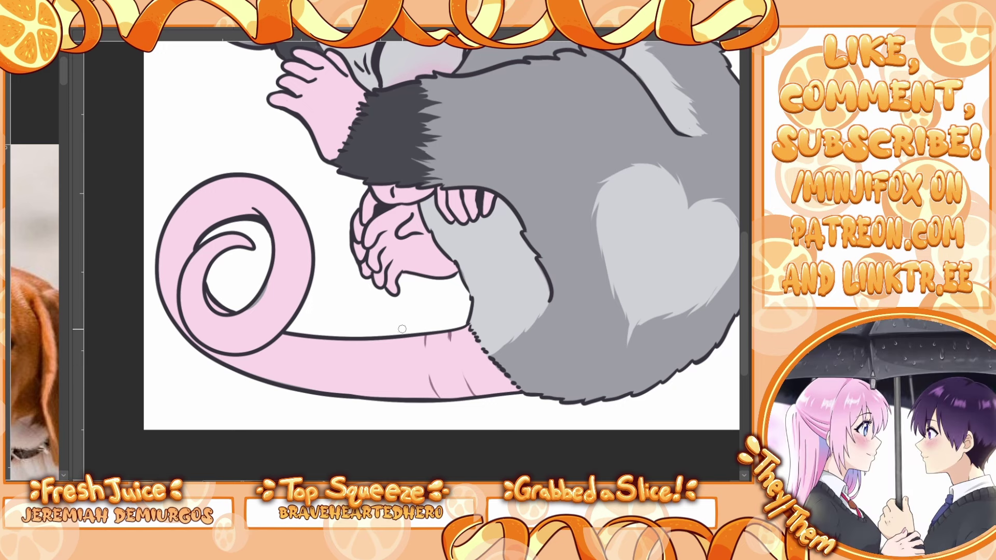
left_click_drag(401, 332, 405, 394)
left_click_drag(370, 337, 365, 391)
key("ctrl+z")
key("ctrl+z")
key("ctrl+z")
key("ctrl+z")
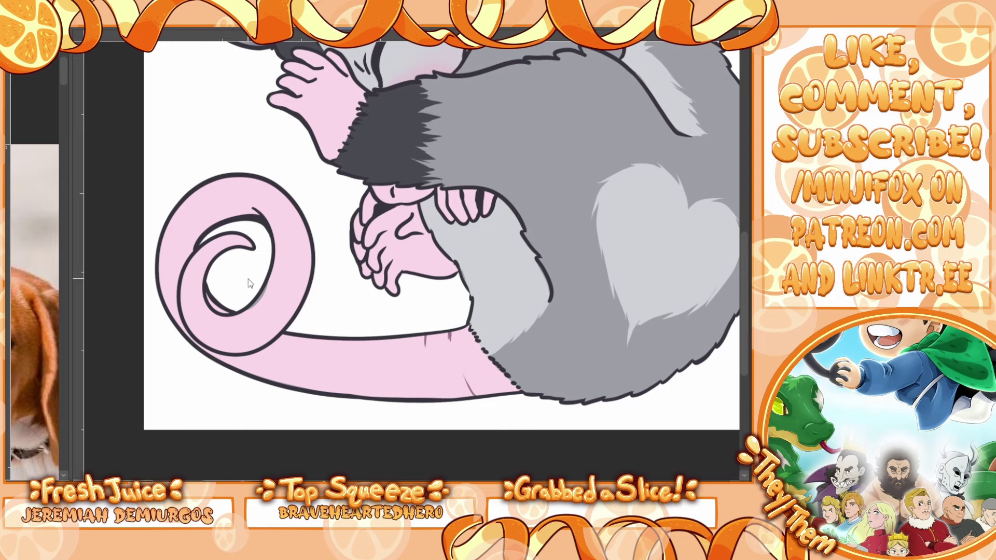
key("ctrl+z")
Step: Paint a light pink band along the raised ear's outer rim and blend it softly into the darker pink
left_click_drag(247, 278, 270, 537)
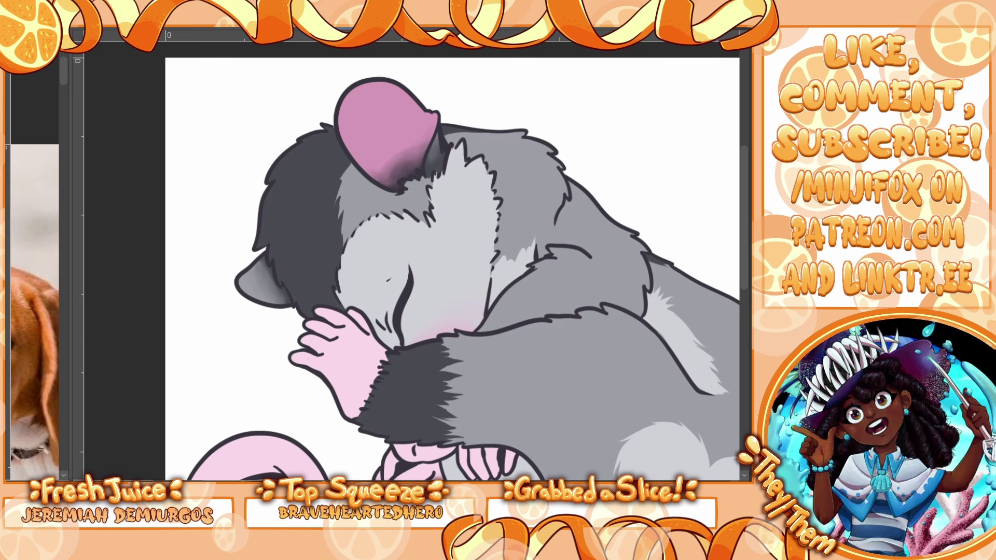
scroll(745, 258, "up", 3)
mouse_move(346, 235)
left_mouse_down()
mouse_move(352, 201)
mouse_move(402, 184)
mouse_move(436, 198)
mouse_move(397, 167)
left_mouse_up()
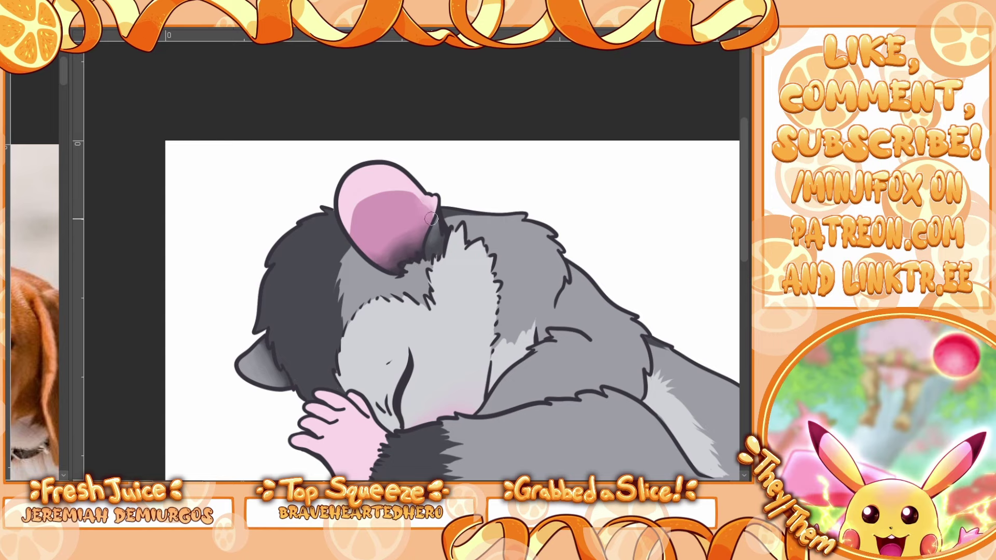
mouse_move(430, 219)
left_mouse_down()
mouse_move(364, 204)
mouse_move(390, 192)
mouse_move(356, 226)
left_mouse_up()
mouse_move(408, 200)
left_mouse_down()
mouse_move(362, 207)
mouse_move(396, 192)
mouse_move(368, 226)
mouse_move(347, 210)
mouse_move(404, 192)
mouse_move(345, 242)
mouse_move(401, 184)
mouse_move(414, 217)
mouse_move(392, 230)
mouse_move(380, 200)
left_mouse_up()
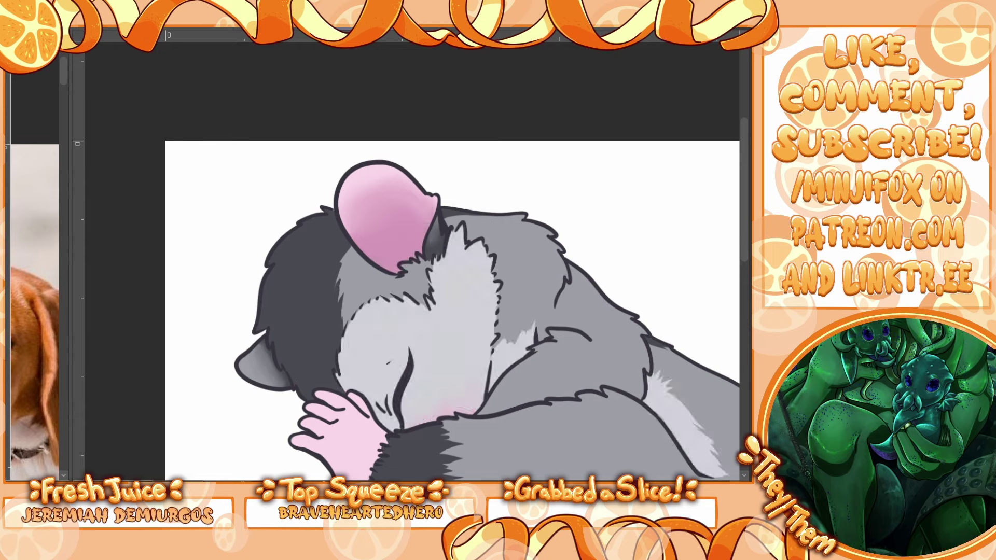
Step: Shade the base of the pink ear in soft dark grey where it meets the head fur
mouse_move(413, 232)
left_mouse_down()
mouse_move(402, 249)
mouse_move(374, 248)
mouse_move(417, 228)
left_mouse_up()
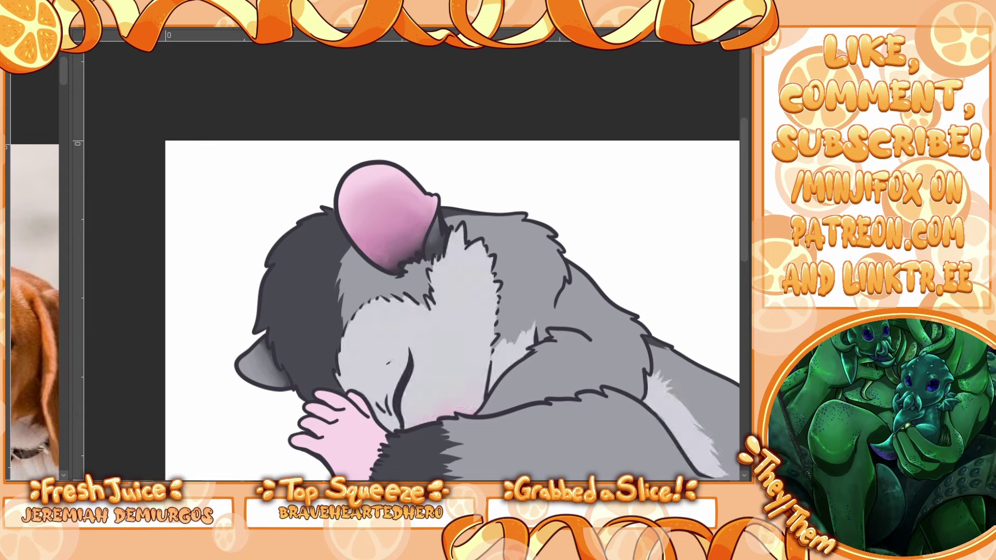
left_click_drag(396, 266, 411, 261)
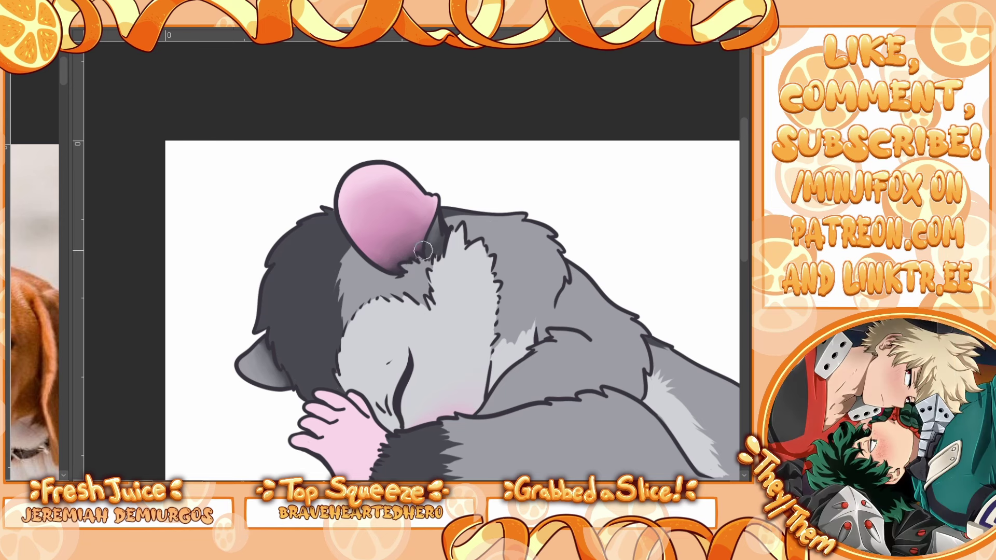
key("ctrl+plus")
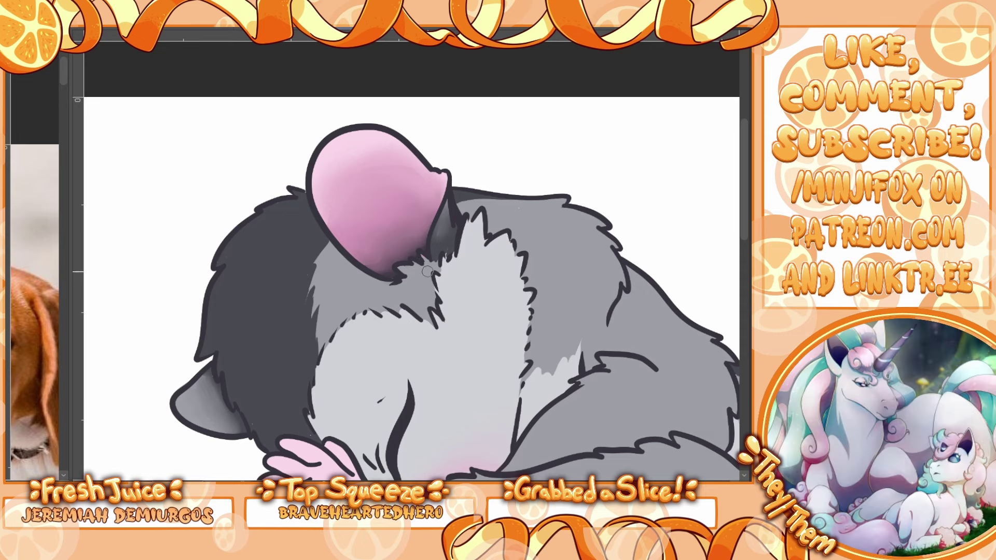
Step: Paint purple shadows along the tail's lower edge near the body, under the curl's inner opening and around the curl's lower rim
key("ctrl+0")
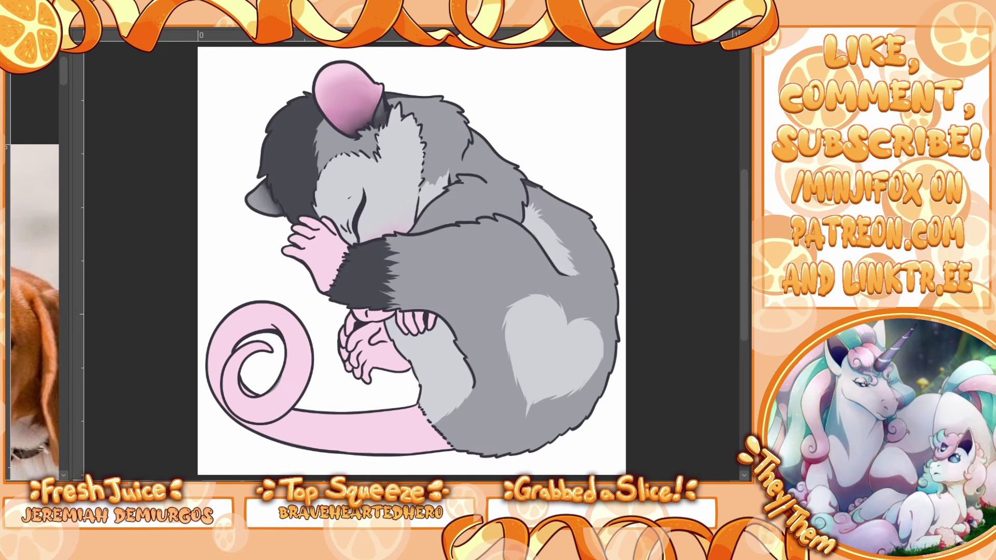
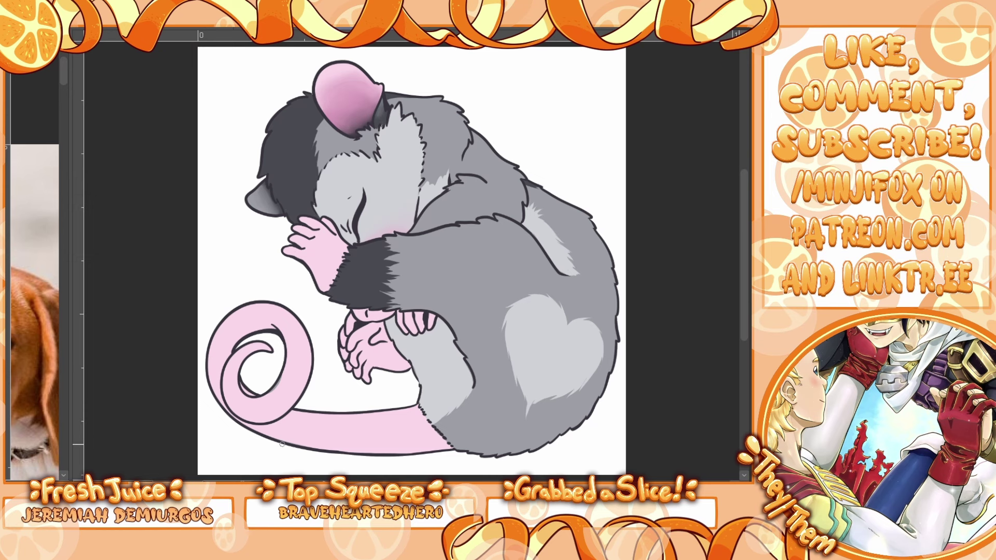
mouse_move(281, 444)
left_mouse_down()
mouse_move(358, 452)
mouse_move(448, 429)
left_mouse_up()
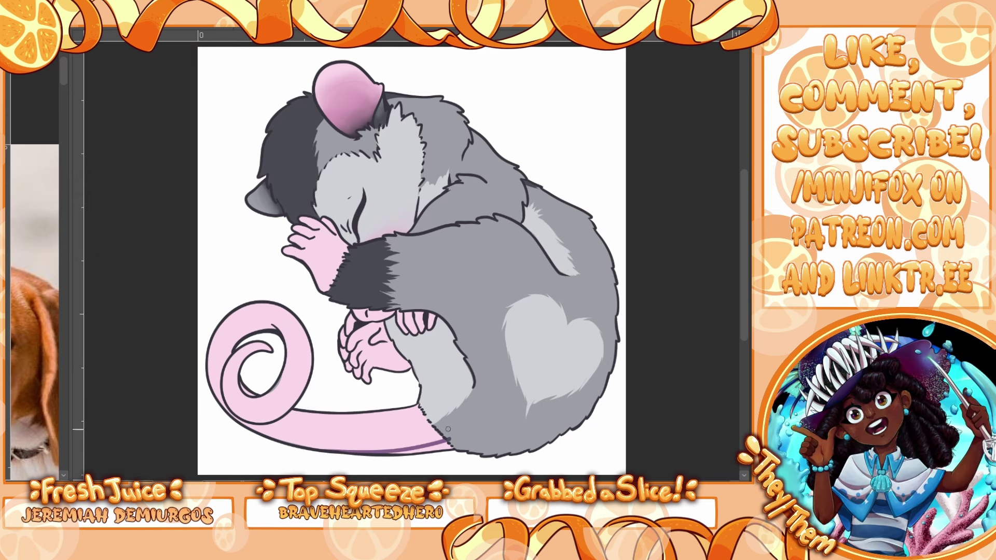
scroll(404, 181, "up", 1)
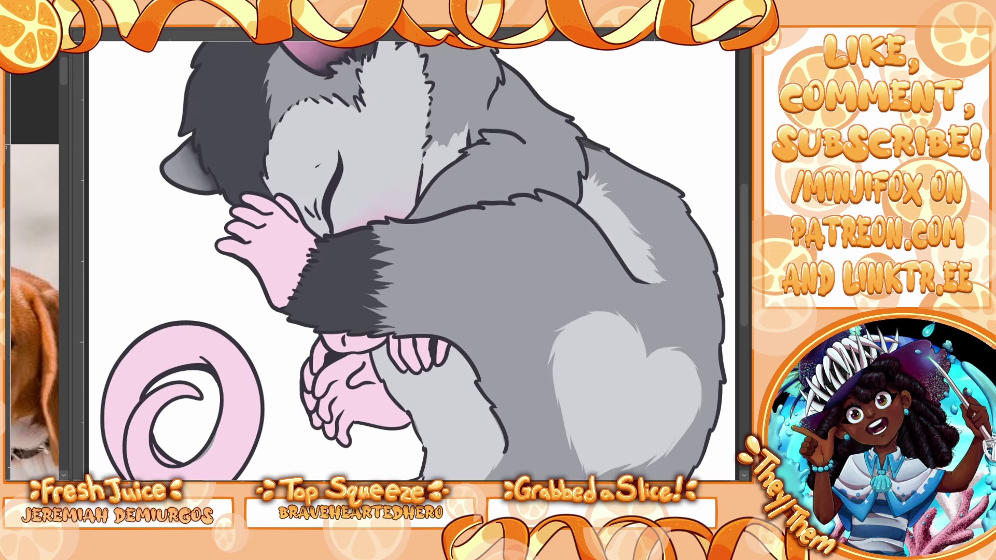
mouse_move(211, 411)
left_mouse_down()
mouse_move(304, 227)
mouse_move(280, 218)
mouse_move(240, 260)
mouse_move(262, 233)
mouse_move(297, 224)
left_mouse_up()
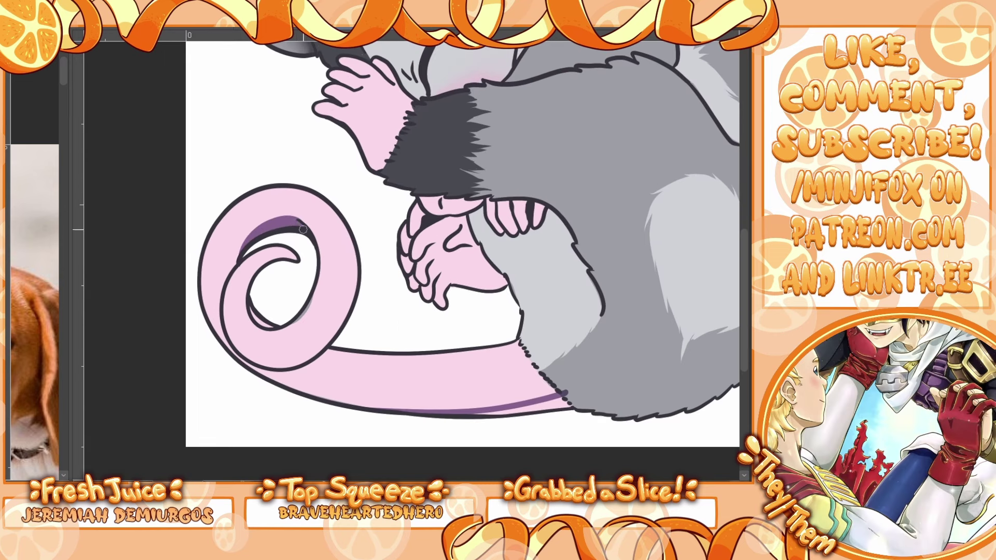
mouse_move(224, 321)
left_mouse_down()
mouse_move(242, 348)
mouse_move(289, 354)
mouse_move(342, 324)
mouse_move(363, 287)
left_mouse_up()
mouse_move(227, 335)
left_mouse_down()
mouse_move(250, 358)
mouse_move(289, 364)
mouse_move(348, 322)
left_mouse_up()
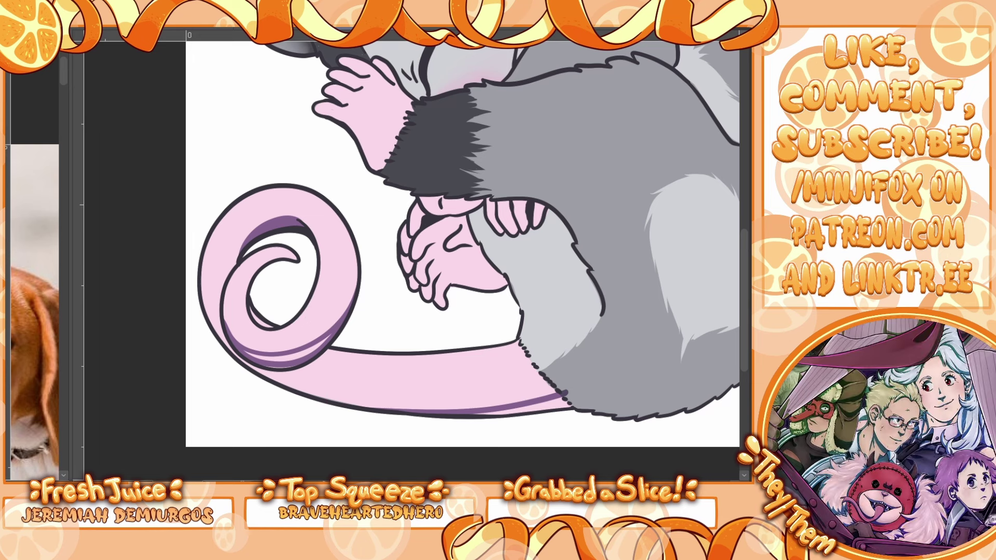
mouse_move(319, 326)
left_mouse_down()
mouse_move(242, 353)
mouse_move(308, 348)
mouse_move(268, 360)
mouse_move(313, 350)
mouse_move(274, 360)
left_mouse_up()
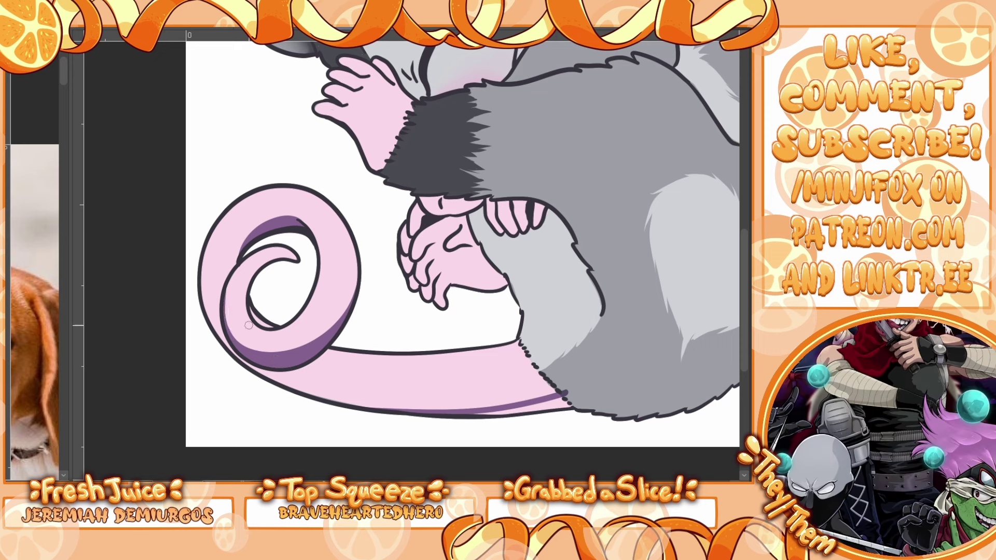
mouse_move(559, 399)
left_mouse_down()
mouse_move(458, 416)
mouse_move(562, 399)
mouse_move(569, 408)
mouse_move(491, 412)
left_mouse_up()
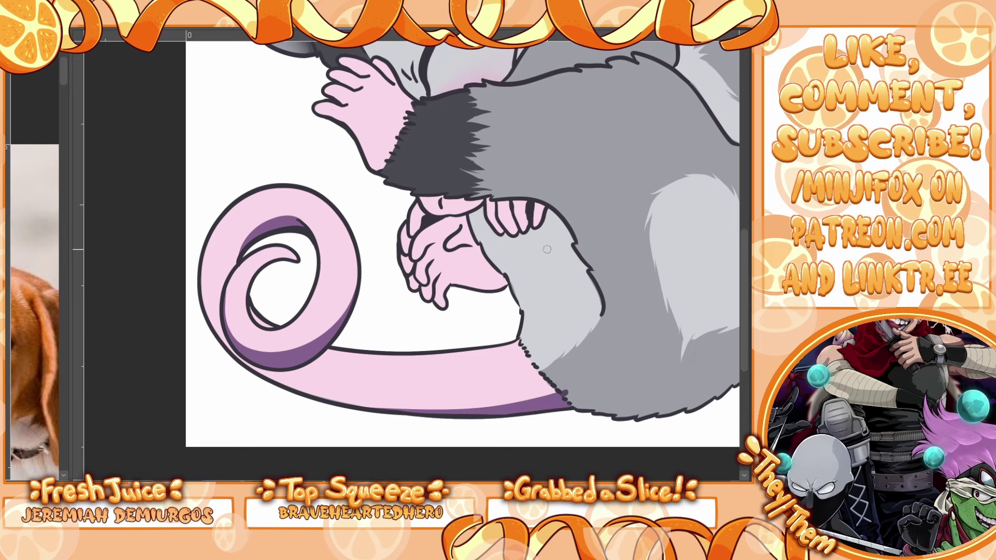
Step: Outline a jagged, fur-edged purple shadow across the light grey belly beneath the arm
mouse_move(600, 300)
left_mouse_down()
mouse_move(599, 309)
mouse_move(589, 291)
mouse_move(574, 317)
left_mouse_up()
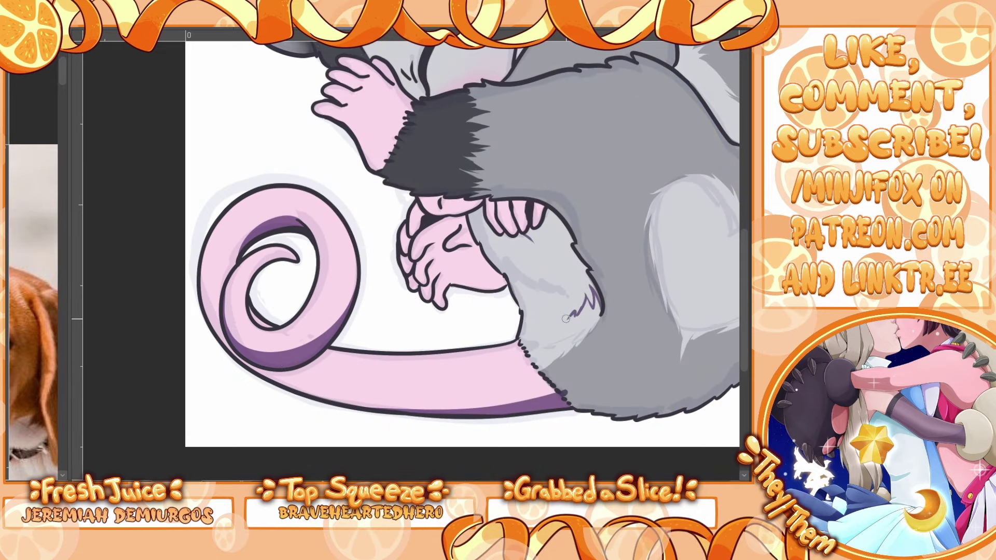
mouse_move(570, 317)
left_mouse_down()
mouse_move(533, 322)
mouse_move(521, 311)
mouse_move(534, 325)
left_mouse_up()
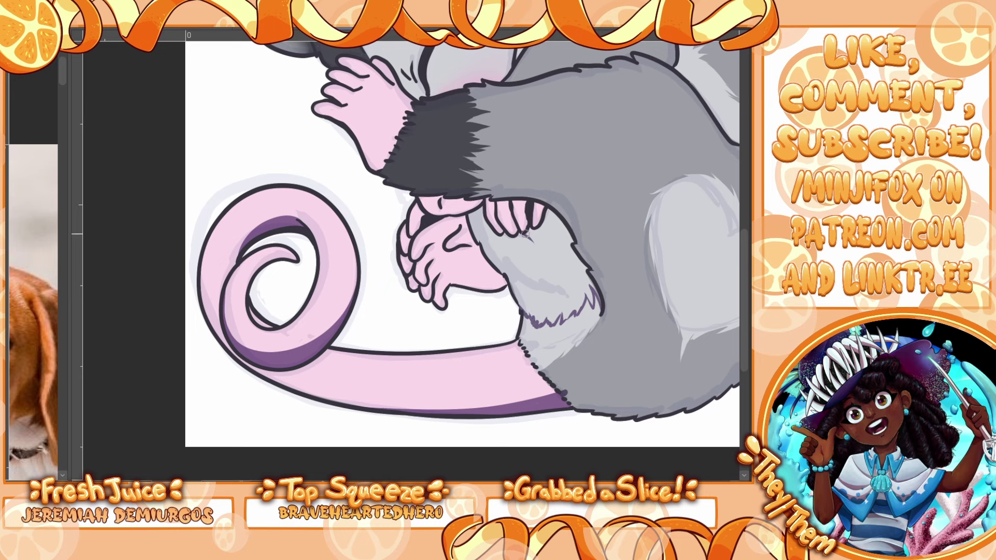
mouse_move(467, 217)
left_mouse_down()
mouse_move(551, 269)
mouse_move(550, 291)
mouse_move(505, 275)
mouse_move(523, 309)
mouse_move(508, 279)
mouse_move(544, 289)
left_mouse_up()
Step: Shade the fingers resting on the belly in purple and fill the outlined belly shadow with the same colour
mouse_move(484, 225)
left_mouse_down()
mouse_move(510, 242)
mouse_move(486, 218)
mouse_move(530, 208)
left_mouse_up()
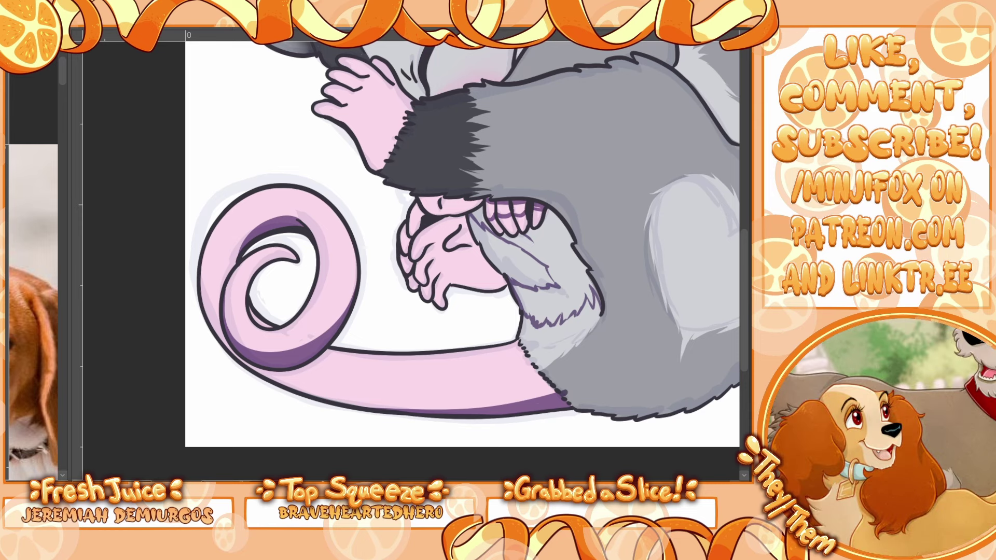
left_click(509, 225)
left_click(499, 222)
left_click(524, 218)
left_click(538, 216)
mouse_move(517, 228)
left_mouse_down()
mouse_move(539, 219)
mouse_move(516, 231)
mouse_move(496, 225)
mouse_move(529, 228)
mouse_move(499, 233)
left_mouse_up()
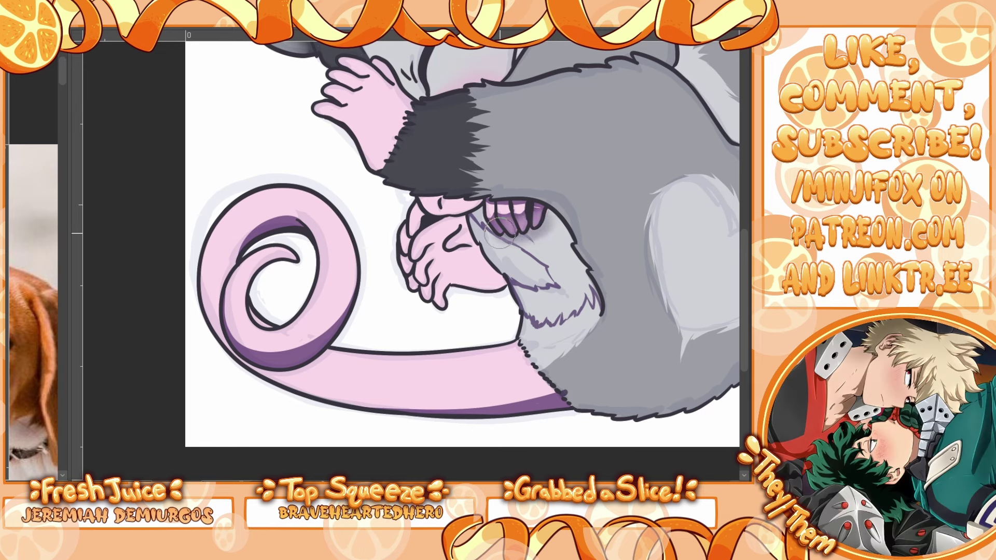
left_click(541, 227)
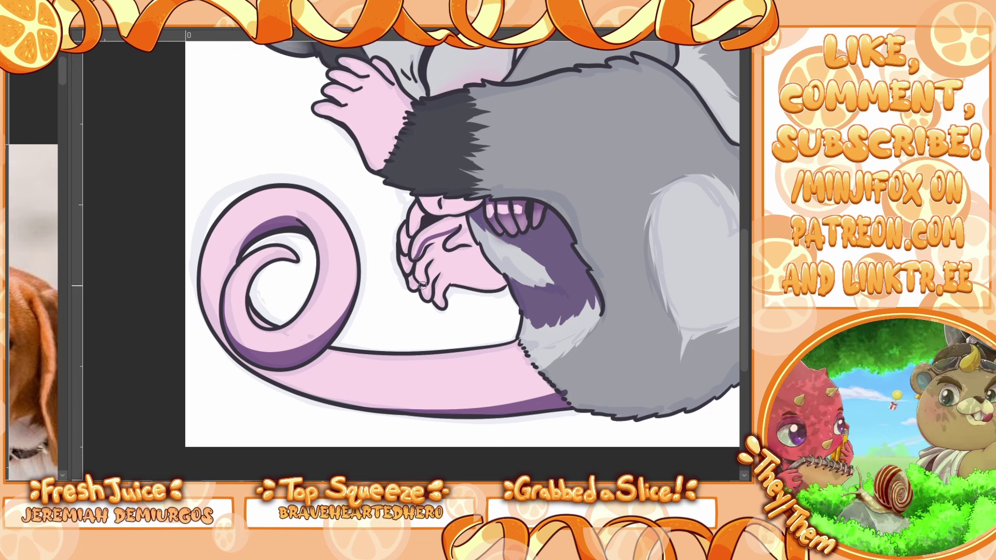
Step: Fill the tucked lower paws with purple shadow beneath the arm and lower the shadow layer's opacity to 50%
left_click_drag(422, 285, 417, 260)
mouse_move(426, 300)
left_mouse_down()
mouse_move(442, 308)
mouse_move(426, 299)
mouse_move(445, 301)
mouse_move(446, 284)
mouse_move(443, 304)
mouse_move(452, 284)
mouse_move(501, 284)
mouse_move(466, 242)
left_mouse_up()
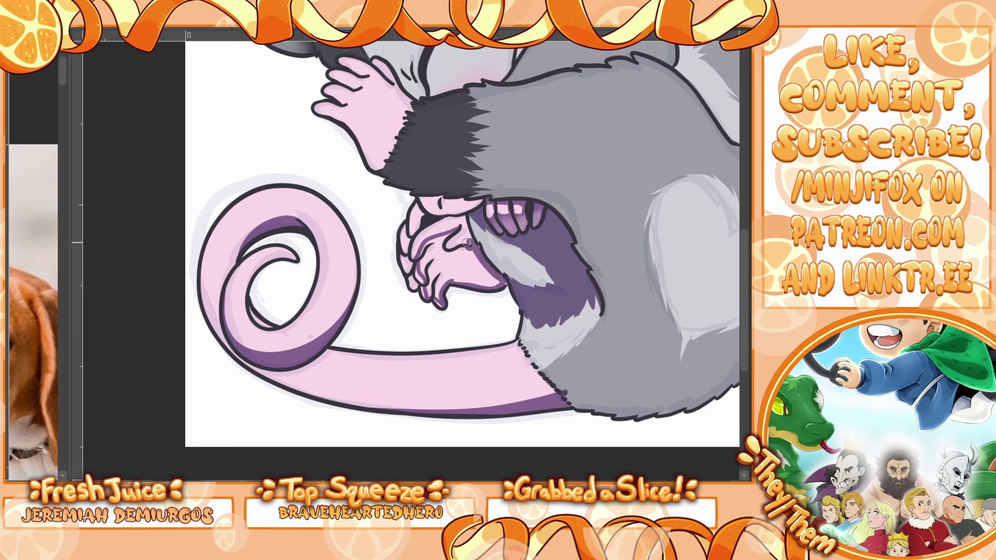
left_click(462, 267)
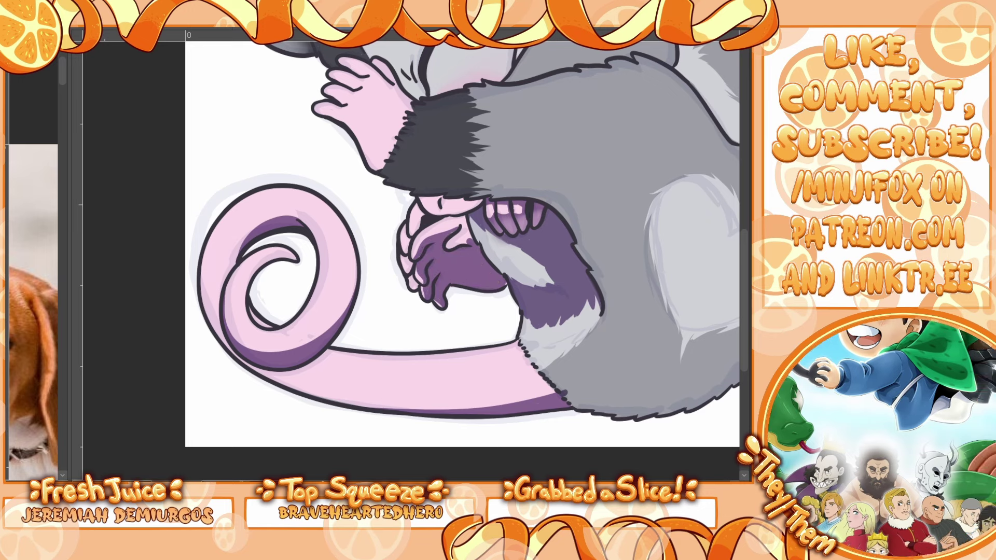
left_click_drag(464, 242, 480, 244)
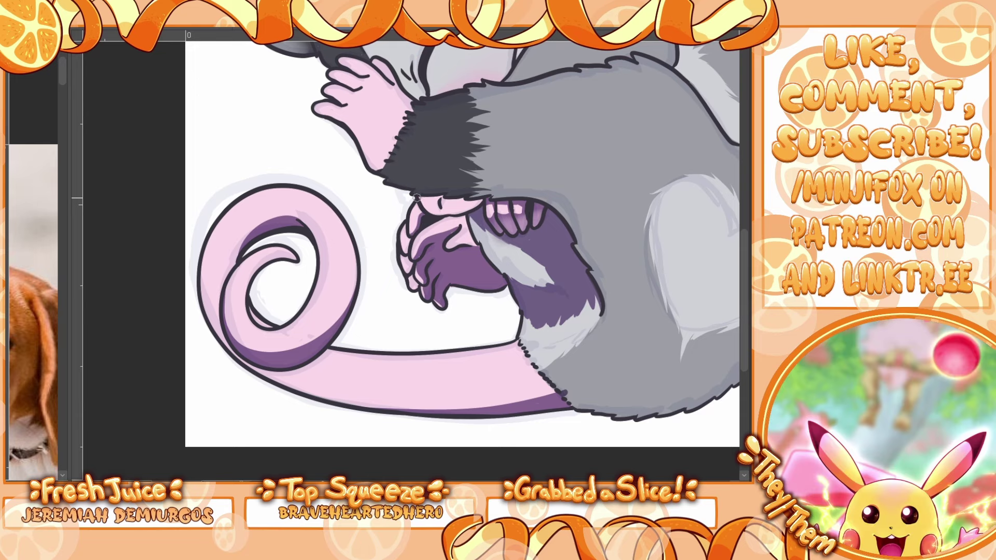
left_click_drag(447, 199, 481, 203)
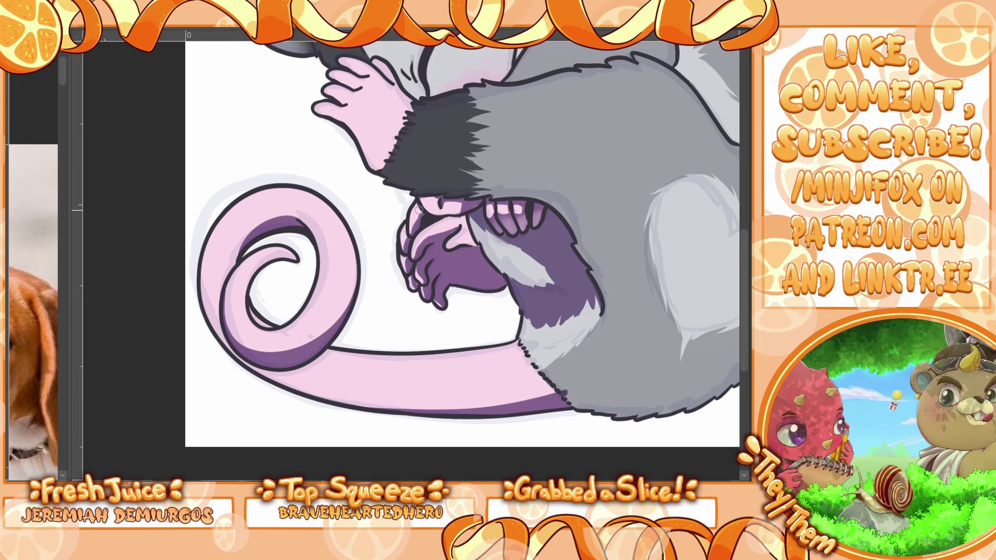
key("5")
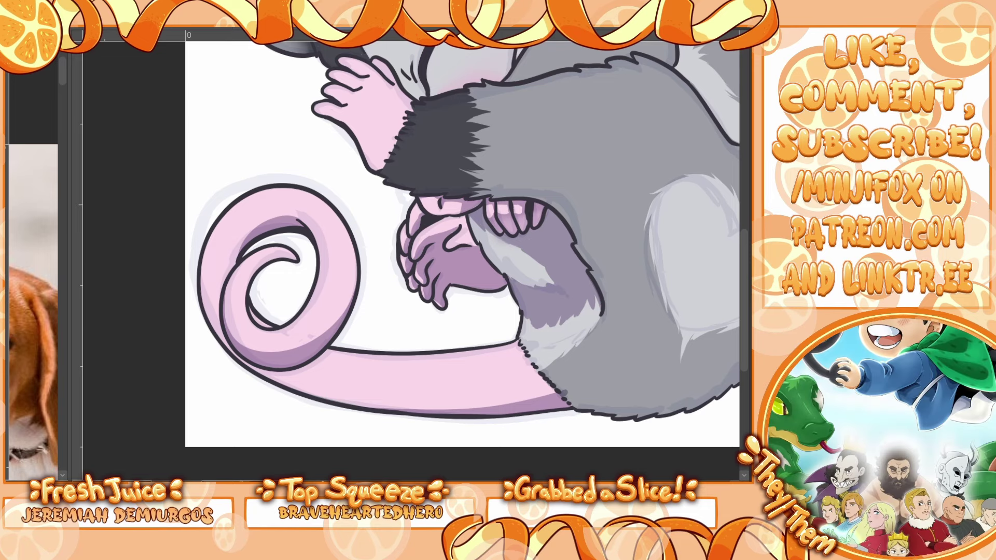
Step: Paint a purple shadow along the rump's lower edge and up the back, feathering its upper edge with fur strokes
scroll(609, 411, "right", 3)
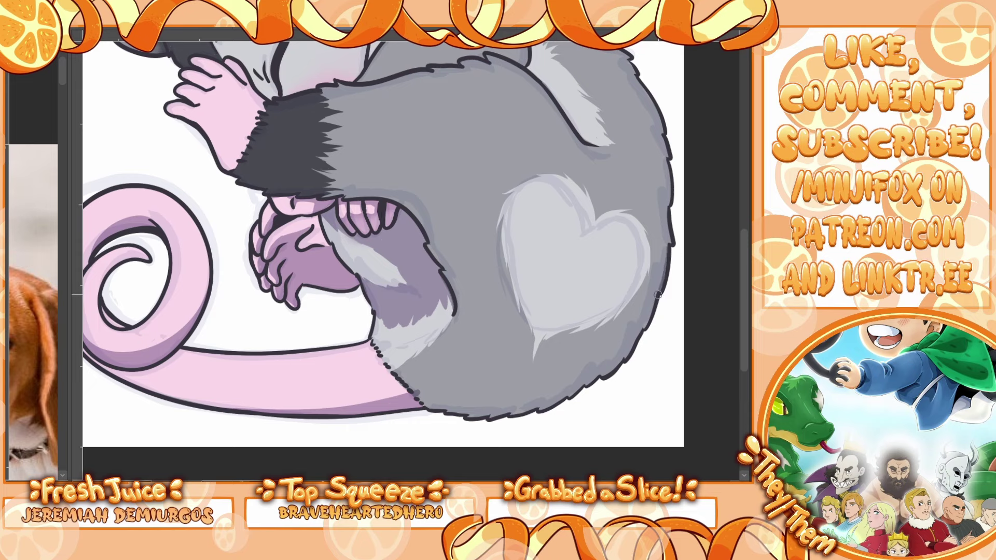
mouse_move(656, 294)
left_mouse_down()
mouse_move(635, 324)
mouse_move(544, 382)
mouse_move(415, 399)
mouse_move(445, 369)
mouse_move(499, 377)
mouse_move(662, 327)
left_mouse_up()
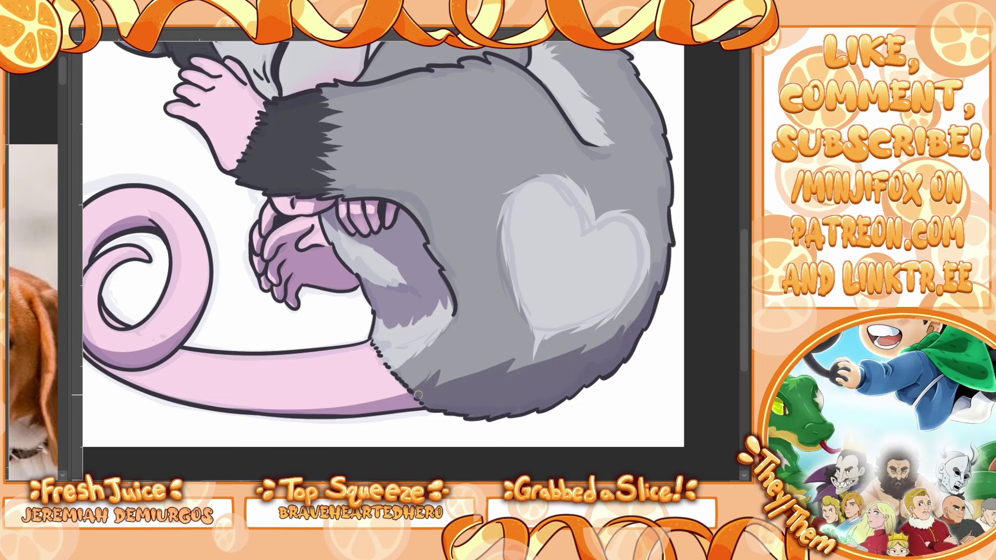
mouse_move(434, 378)
left_mouse_down()
mouse_move(445, 362)
mouse_move(473, 368)
mouse_move(467, 351)
left_mouse_up()
mouse_move(498, 383)
left_mouse_down()
mouse_move(531, 352)
mouse_move(485, 374)
mouse_move(554, 336)
mouse_move(509, 372)
mouse_move(566, 347)
mouse_move(558, 363)
mouse_move(594, 336)
mouse_move(569, 363)
left_mouse_up()
mouse_move(610, 338)
left_mouse_down()
mouse_move(580, 353)
mouse_move(599, 349)
left_mouse_up()
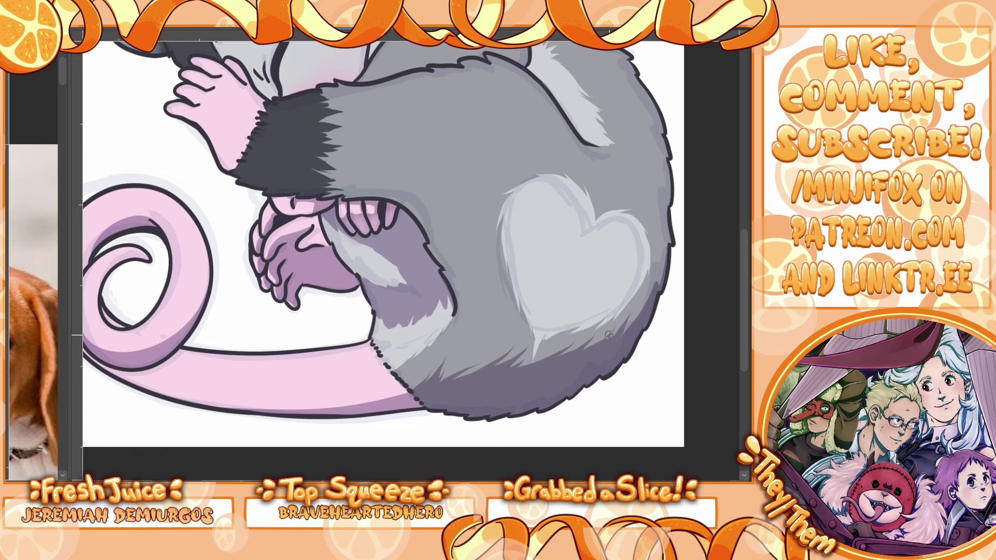
left_click_drag(630, 327, 663, 266)
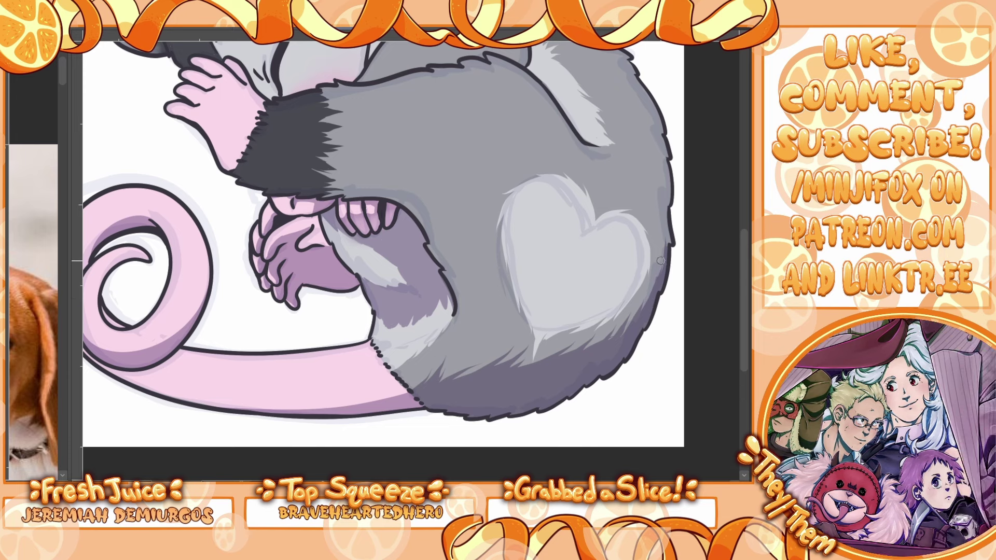
Step: Refine the belly shadow's edges with fine fur strokes where it meets the light grey patches
scroll(705, 247, "up", 2)
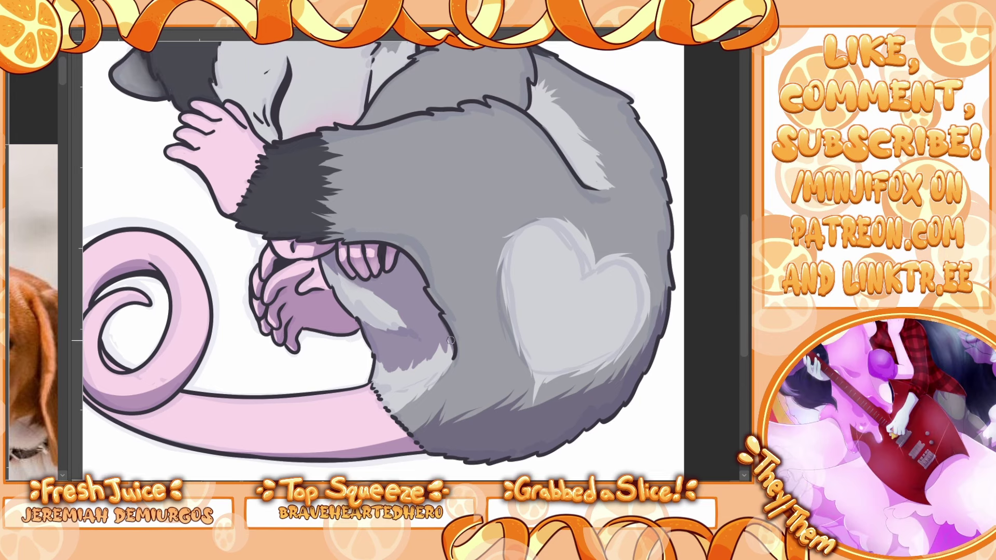
left_click_drag(452, 349, 444, 368)
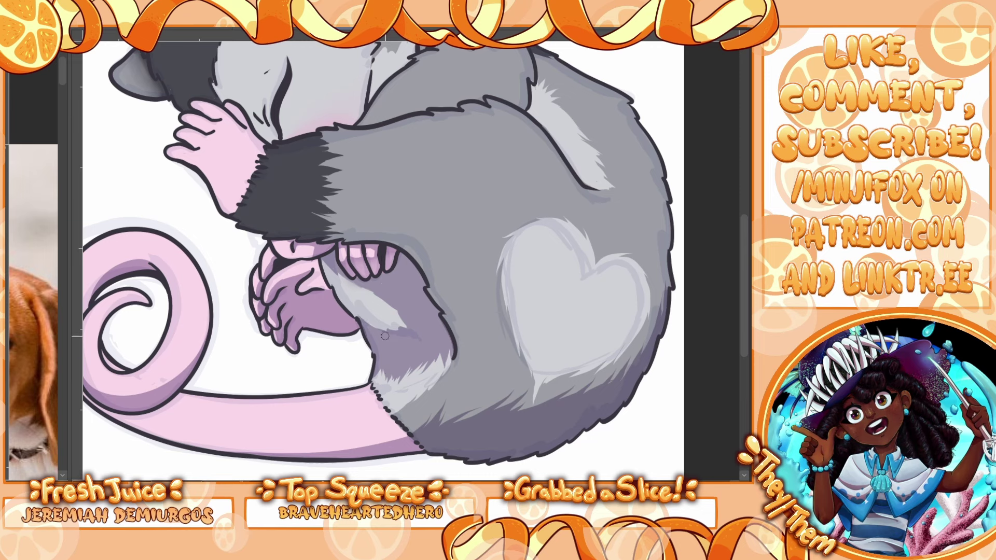
mouse_move(397, 331)
left_mouse_down()
mouse_move(406, 332)
mouse_move(398, 325)
left_mouse_up()
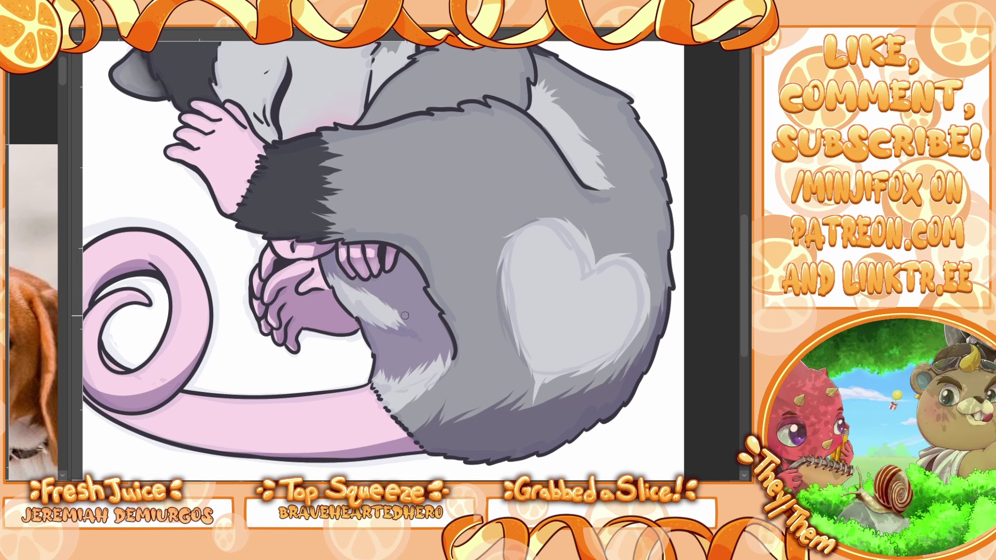
Step: Fill a shadow along the underside of the dark-cuffed arm and its bend, feathering the edge into the grey fur
left_click_drag(741, 275, 742, 260)
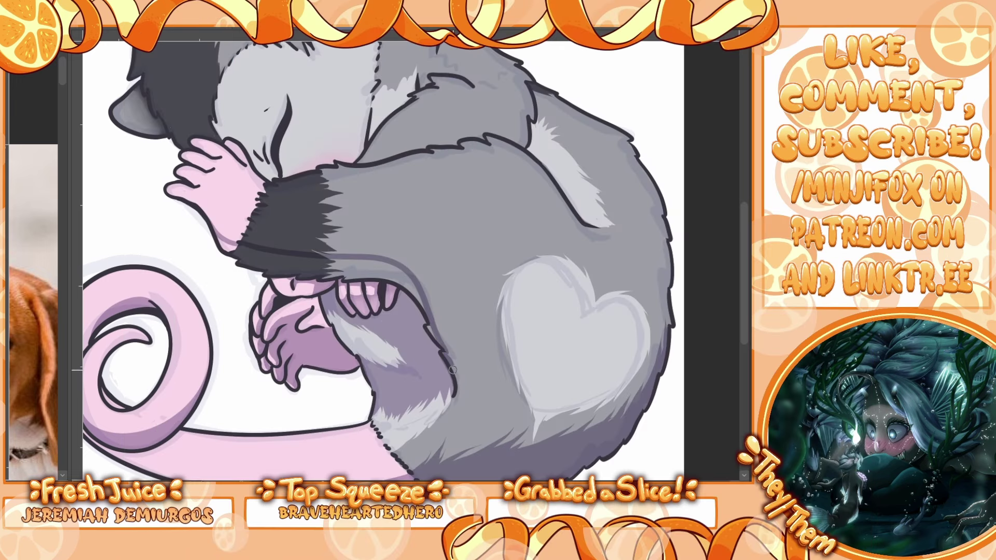
left_click(403, 277)
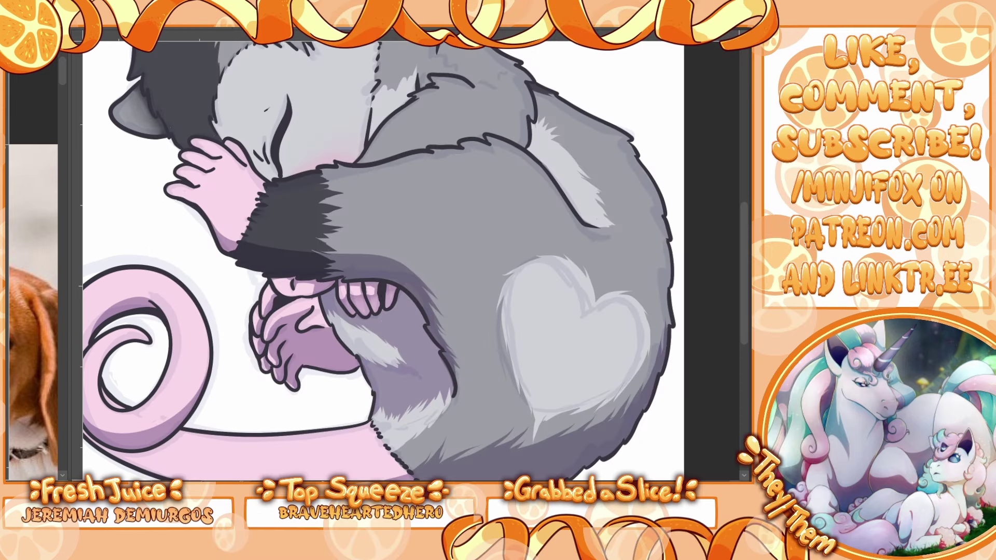
mouse_move(129, 163)
left_mouse_down()
mouse_move(249, 311)
mouse_move(363, 238)
left_mouse_up()
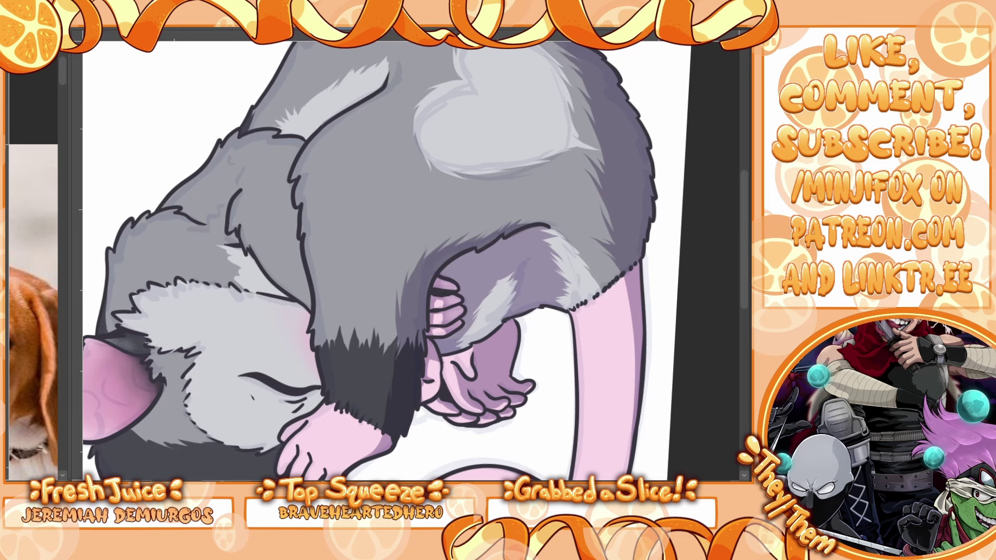
key("Escape")
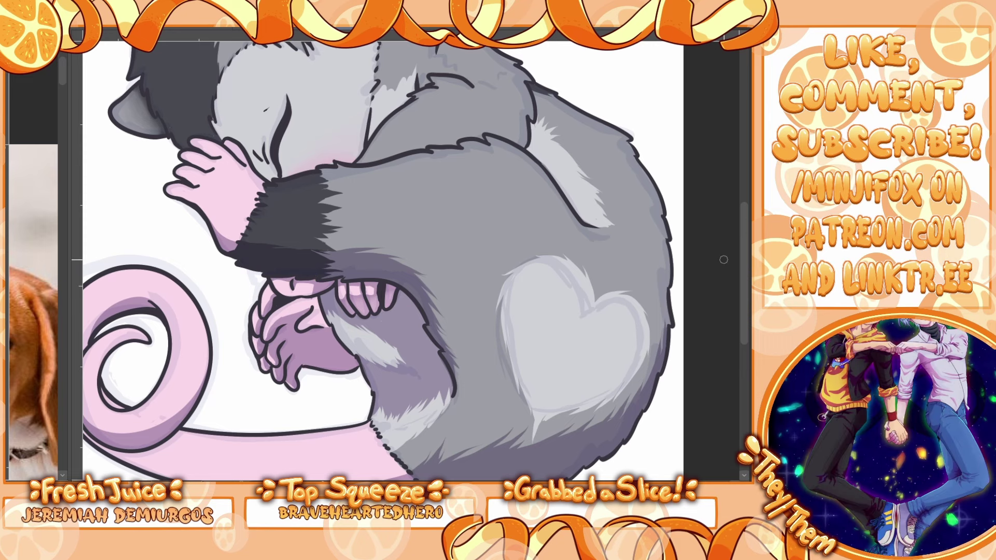
Step: Shade the neck between the cheek and the shoulder in purple, with fur strokes reaching up behind the cheek
scroll(468, 218, "up", 5)
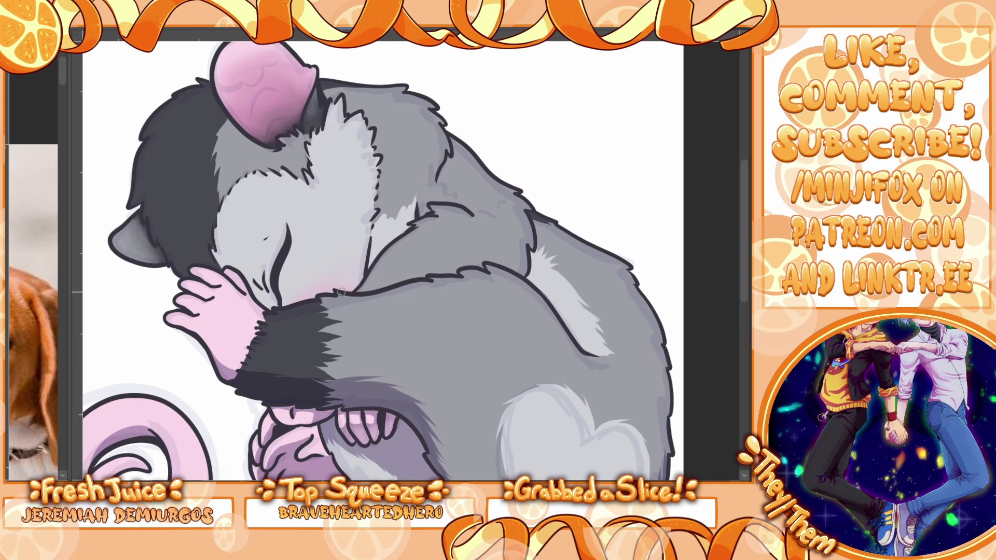
mouse_move(344, 293)
left_mouse_down()
mouse_move(363, 272)
mouse_move(370, 225)
mouse_move(391, 190)
left_mouse_up()
left_click_drag(377, 232, 390, 209)
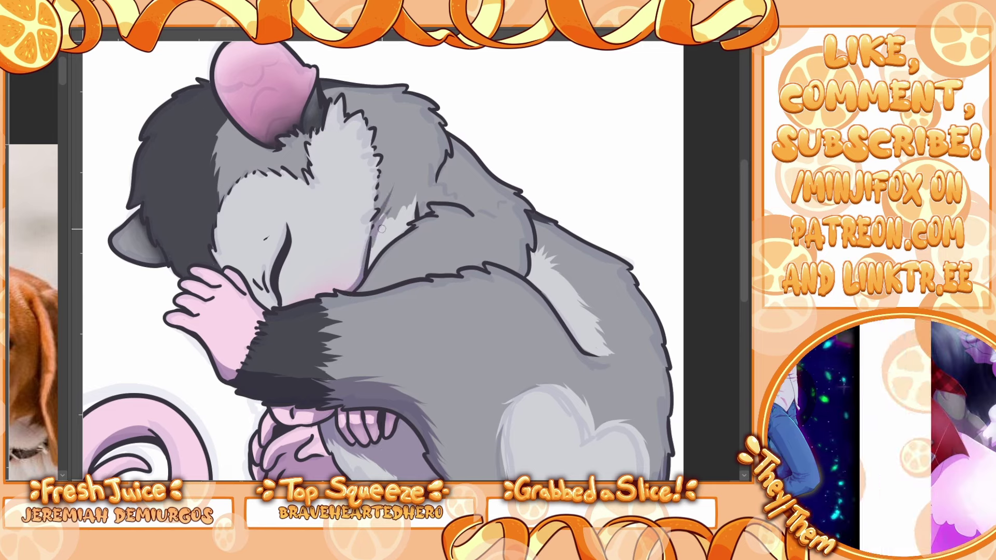
left_click_drag(368, 268, 400, 208)
mouse_move(368, 269)
left_mouse_down()
mouse_move(414, 225)
mouse_move(394, 225)
mouse_move(383, 202)
mouse_move(378, 244)
mouse_move(402, 229)
mouse_move(387, 237)
left_mouse_up()
left_click_drag(381, 229, 399, 230)
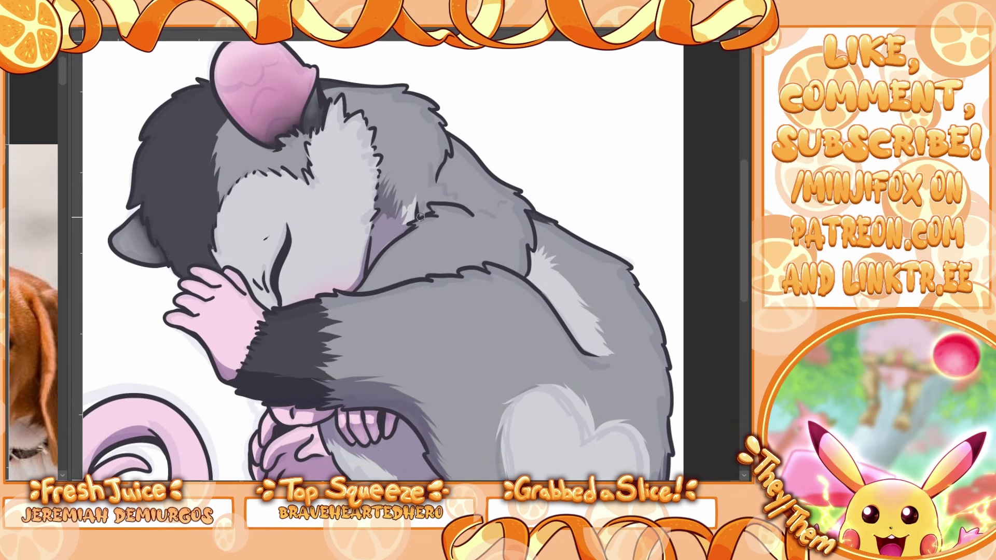
Step: Paint tapered shadow strokes around the shoulder crease and the fur folds behind the neck
mouse_move(420, 218)
left_mouse_down()
mouse_move(444, 160)
mouse_move(423, 215)
mouse_move(435, 190)
mouse_move(444, 202)
mouse_move(450, 180)
mouse_move(437, 197)
mouse_move(438, 183)
mouse_move(458, 153)
mouse_move(440, 176)
mouse_move(448, 153)
mouse_move(446, 203)
mouse_move(438, 196)
mouse_move(453, 172)
mouse_move(440, 202)
mouse_move(500, 158)
mouse_move(464, 207)
mouse_move(481, 228)
mouse_move(468, 210)
mouse_move(493, 226)
left_mouse_up()
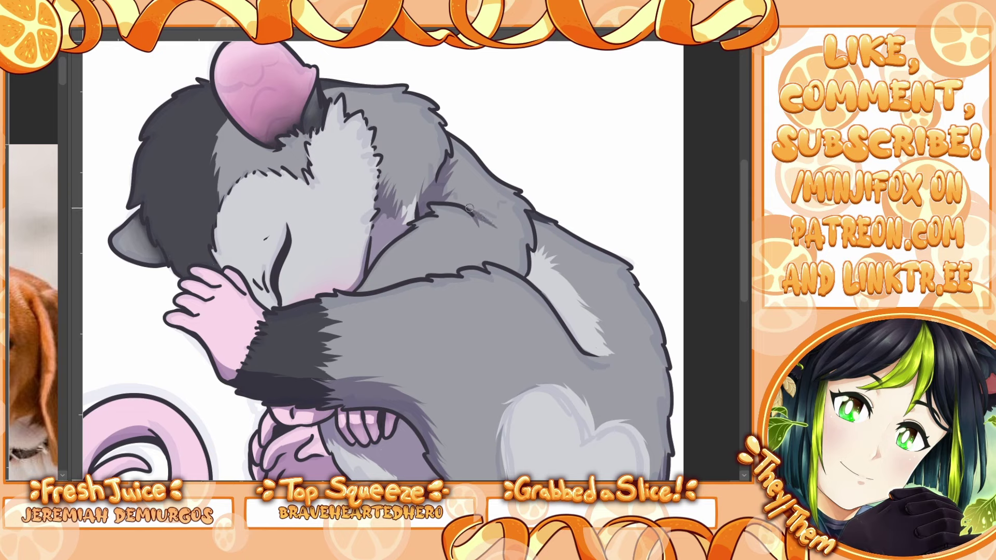
mouse_move(446, 203)
left_mouse_down()
mouse_move(501, 212)
mouse_move(460, 202)
mouse_move(496, 222)
left_mouse_up()
mouse_move(447, 201)
left_mouse_down()
mouse_move(484, 208)
mouse_move(444, 202)
mouse_move(490, 187)
mouse_move(454, 201)
mouse_move(503, 197)
mouse_move(462, 202)
mouse_move(497, 206)
mouse_move(476, 203)
mouse_move(506, 213)
left_mouse_up()
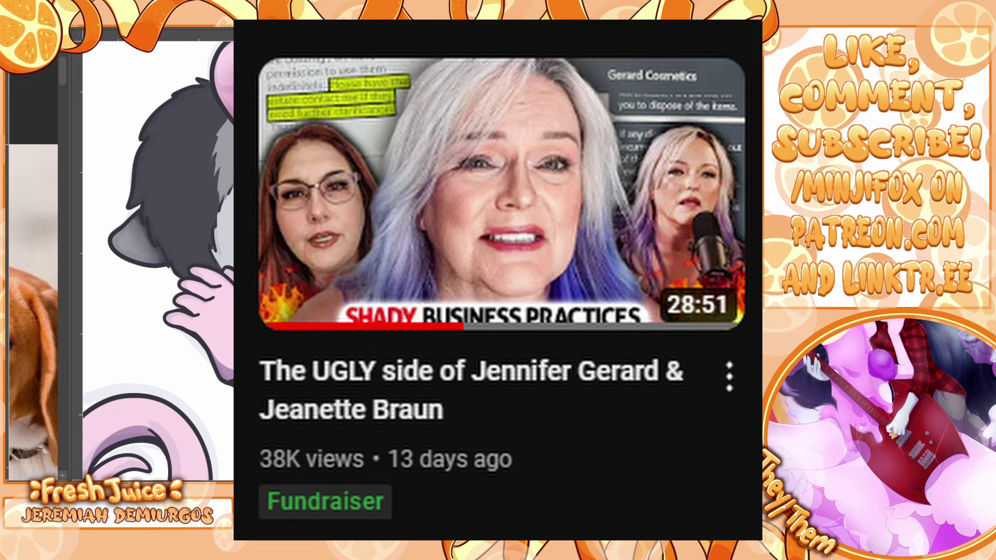
scroll(155, 259, "left", 2)
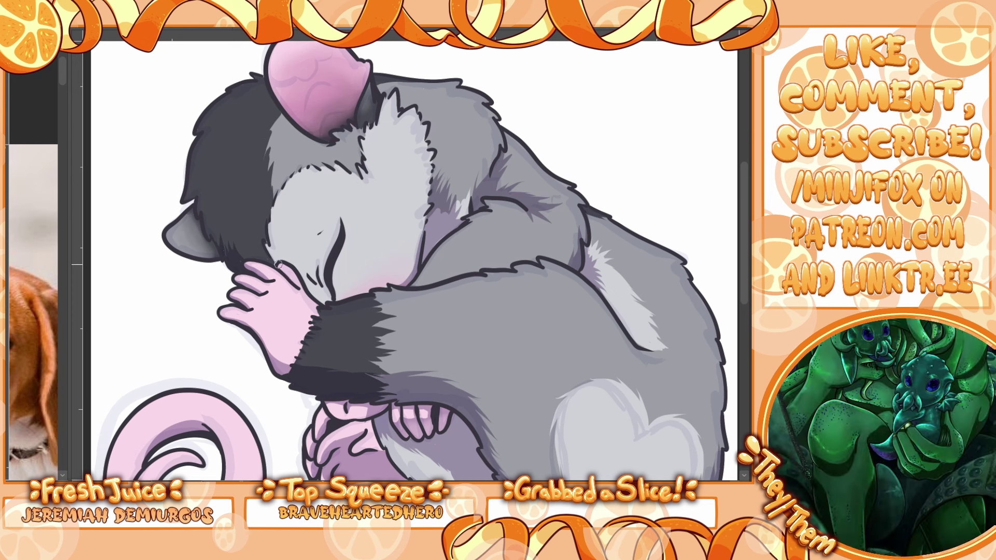
Step: Add purple shading around the closed eye's creases and on the two ears, darkening the pink ear's base
left_click_drag(267, 245, 263, 215)
mouse_move(269, 262)
left_mouse_down()
mouse_move(251, 204)
mouse_move(257, 255)
mouse_move(247, 201)
mouse_move(247, 261)
mouse_move(237, 230)
mouse_move(248, 254)
mouse_move(248, 228)
mouse_move(252, 258)
mouse_move(246, 210)
mouse_move(240, 263)
mouse_move(235, 212)
left_mouse_up()
mouse_move(231, 265)
left_mouse_down()
mouse_move(219, 235)
mouse_move(228, 240)
mouse_move(222, 250)
mouse_move(207, 226)
left_mouse_up()
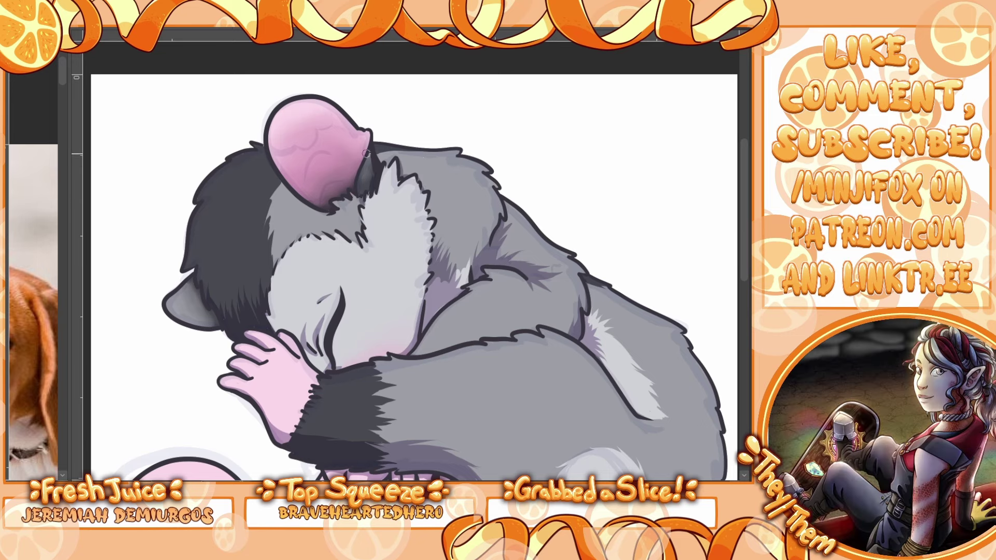
mouse_move(365, 153)
left_mouse_down()
mouse_move(320, 200)
mouse_move(304, 199)
mouse_move(329, 207)
mouse_move(327, 193)
mouse_move(357, 188)
mouse_move(336, 193)
mouse_move(355, 189)
mouse_move(359, 163)
left_mouse_up()
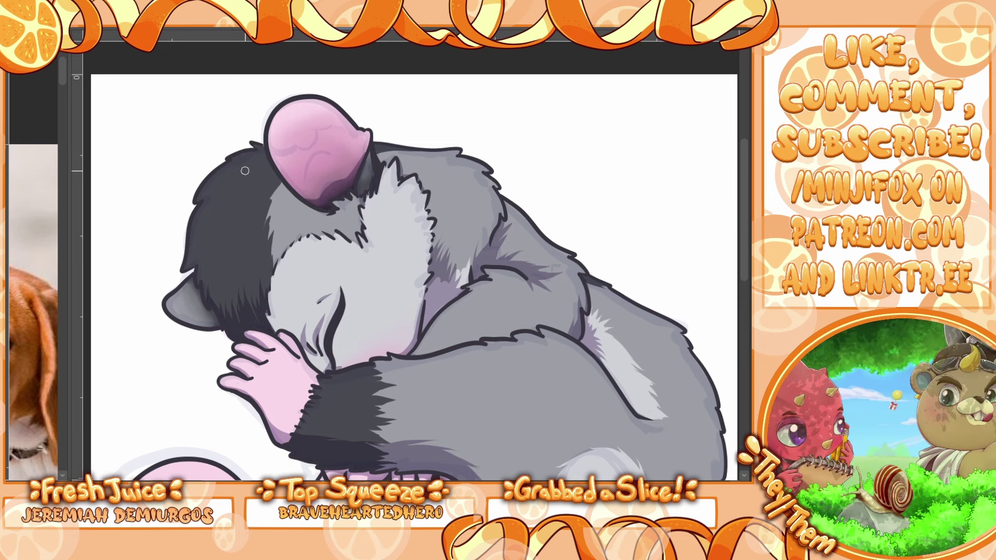
mouse_move(209, 317)
left_mouse_down()
mouse_move(187, 326)
mouse_move(207, 327)
mouse_move(209, 305)
mouse_move(212, 329)
mouse_move(212, 305)
mouse_move(221, 324)
mouse_move(241, 300)
left_mouse_up()
Step: Tint the grey and dark fur with soft purple and cool blue using a very large soft brush
key("ctrl+0")
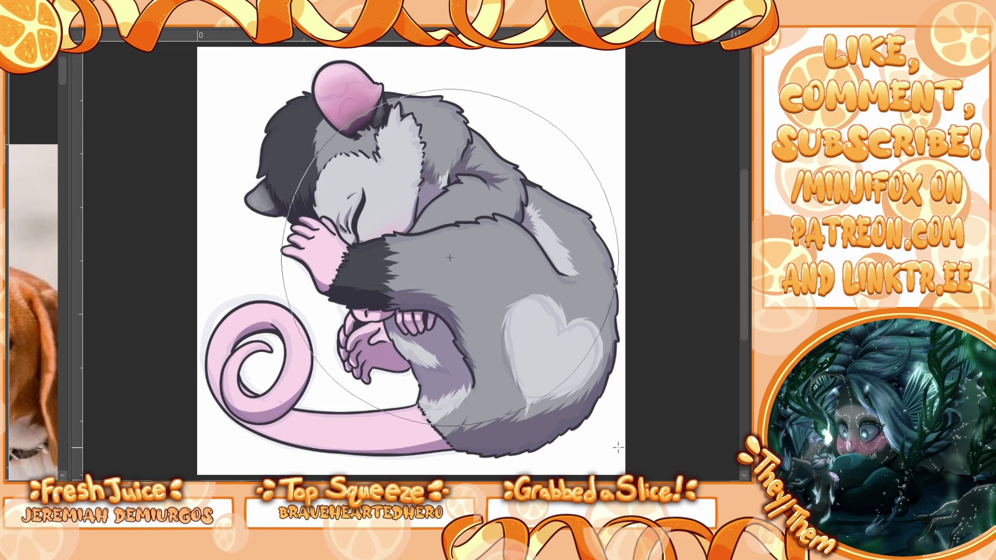
left_click_drag(449, 261, 449, 197)
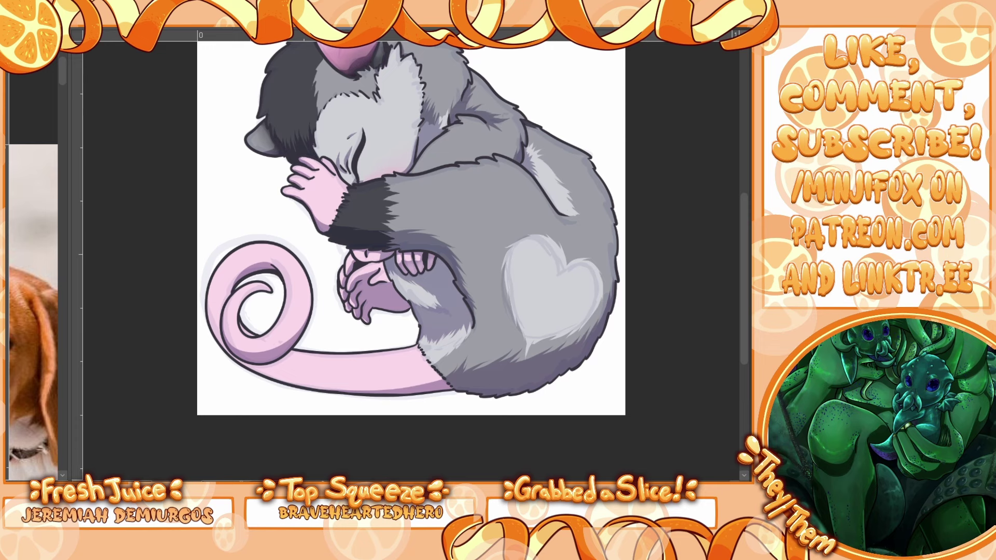
key("ctrl+minus")
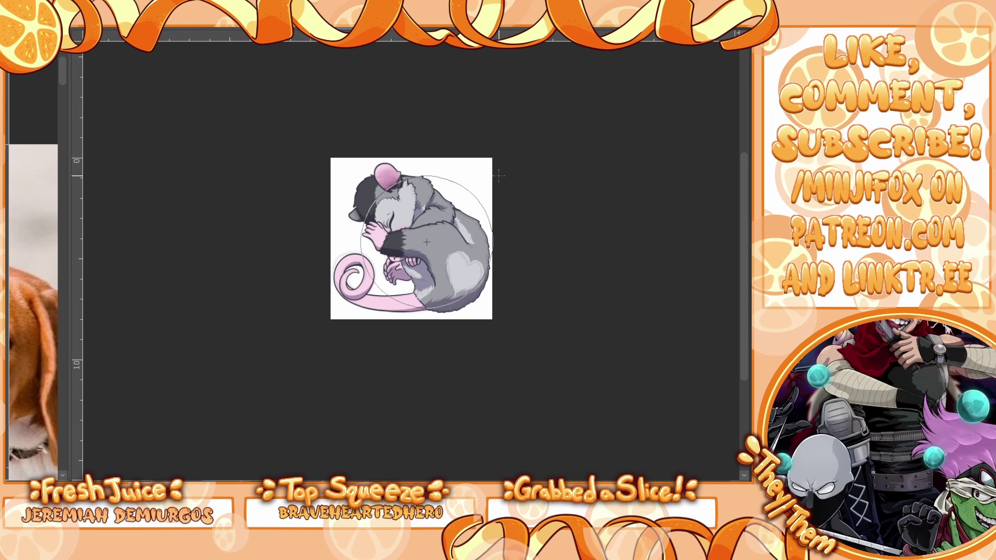
key("ctrl+0")
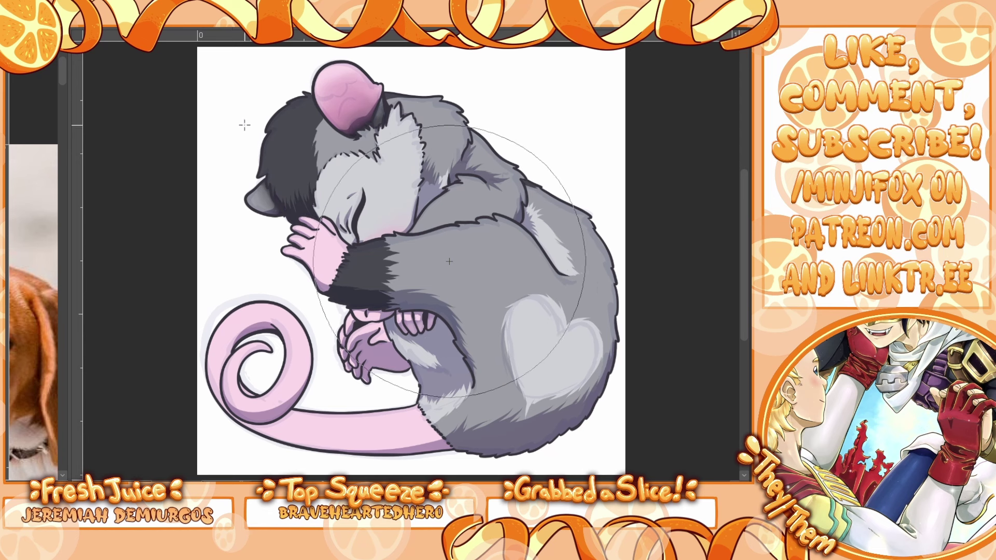
left_click_drag(244, 125, 183, 112)
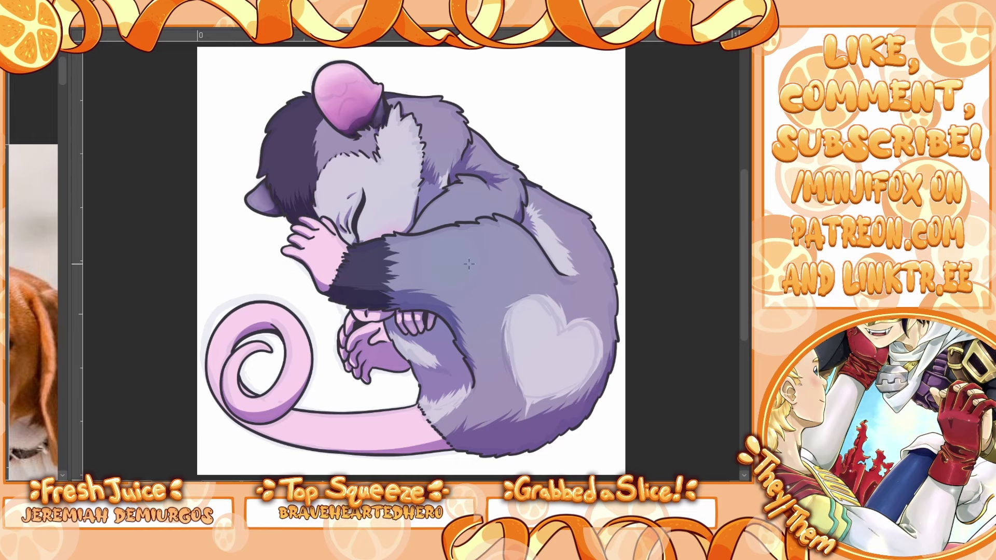
left_click_drag(449, 247, 372, 132)
left_click_drag(67, 102, 66, 108)
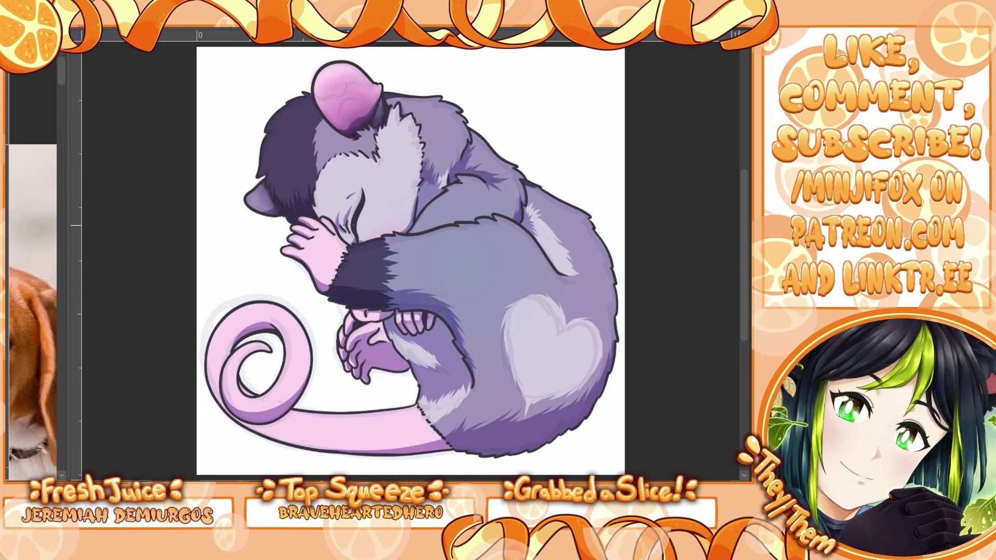
mouse_move(349, 232)
left_mouse_down()
mouse_move(79, 63)
mouse_move(363, 252)
mouse_move(374, 280)
left_mouse_up()
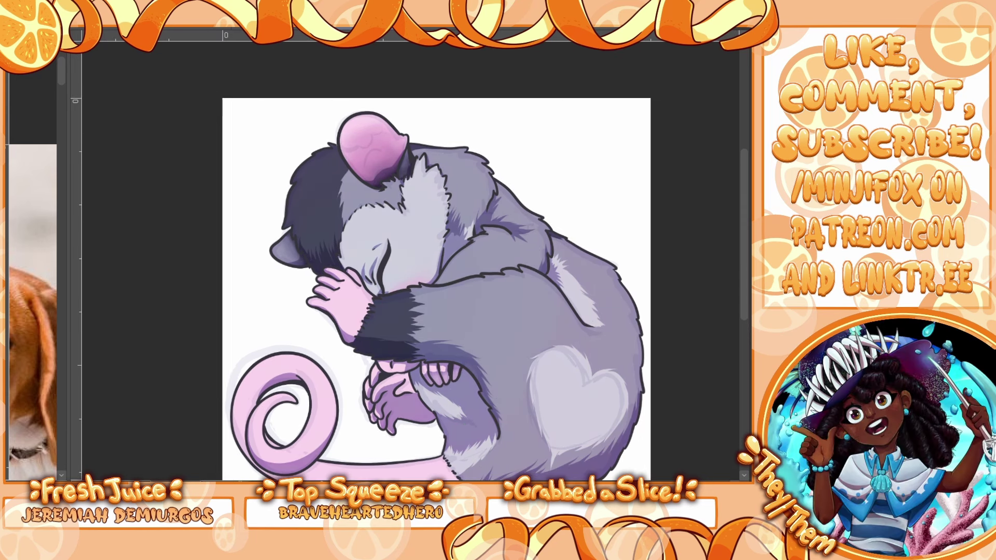
left_click_drag(435, 291, 425, 209)
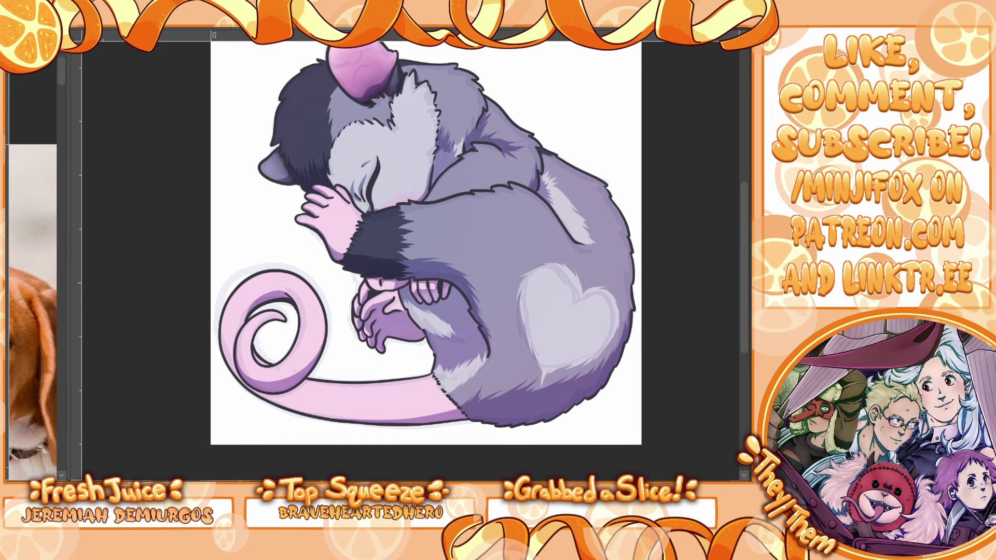
Step: Paint thin white rim highlights just inside the outer upper edge of the curled tail
key("ctrl+plus")
key("ctrl+plus")
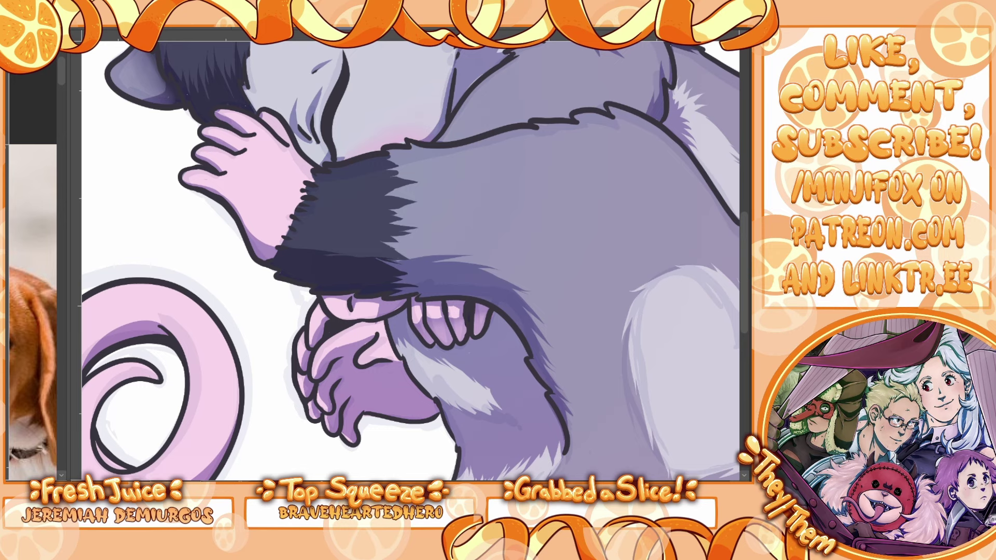
left_click_drag(153, 331, 359, 228)
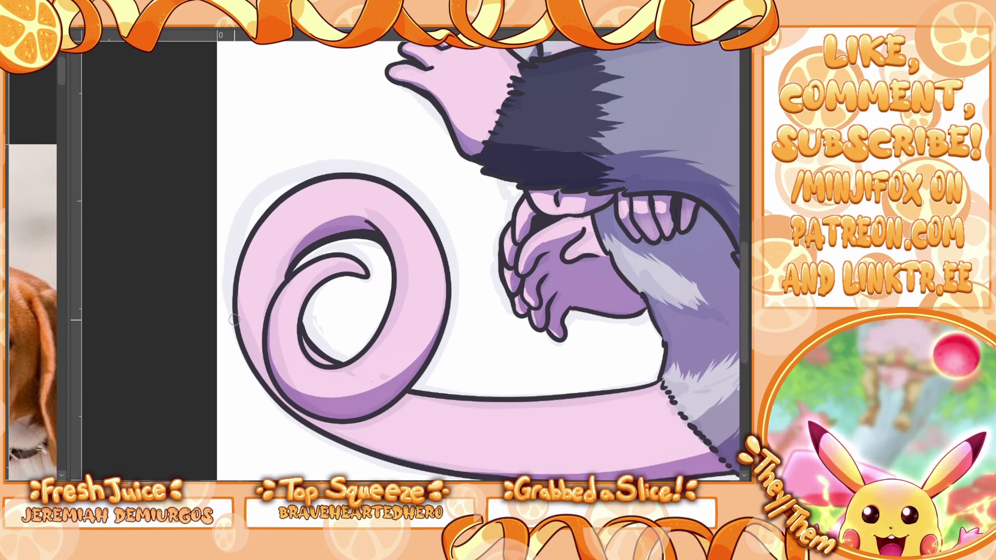
left_click_drag(240, 288, 265, 226)
key("ctrl+z")
mouse_move(415, 213)
left_mouse_down()
mouse_move(368, 180)
mouse_move(329, 178)
mouse_move(284, 203)
mouse_move(249, 257)
left_mouse_up()
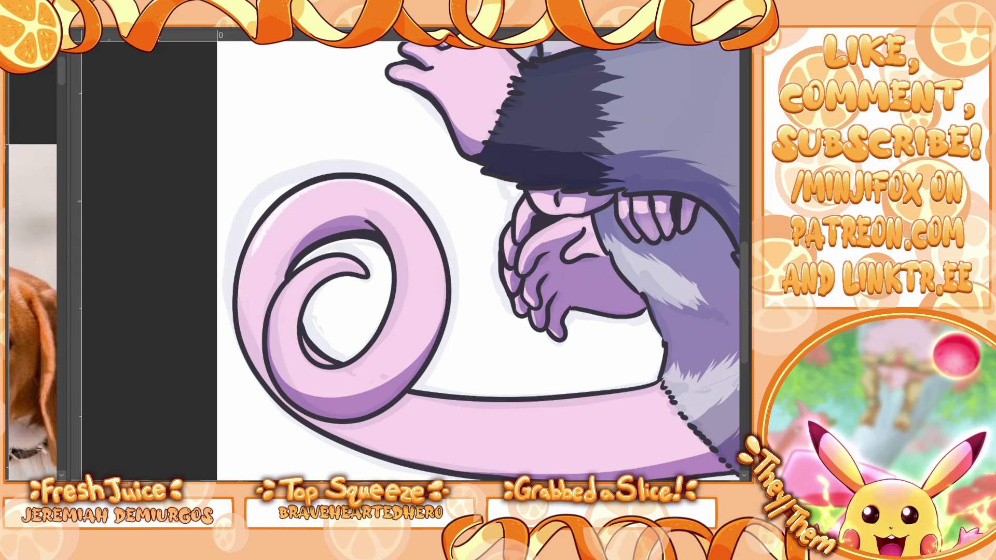
key("ctrl+z")
left_click_drag(237, 303, 252, 244)
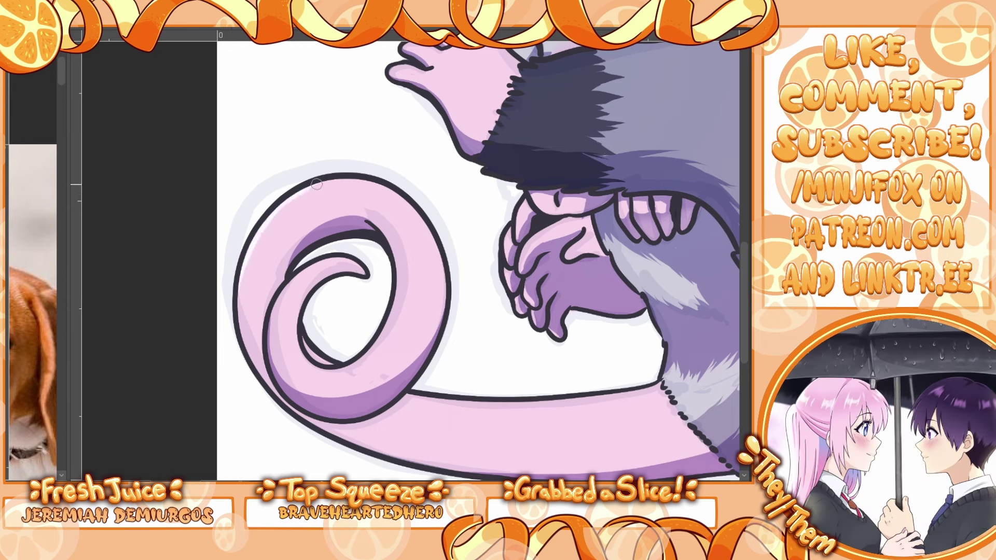
mouse_move(316, 184)
left_mouse_down()
mouse_move(370, 182)
mouse_move(417, 215)
mouse_move(437, 250)
left_mouse_up()
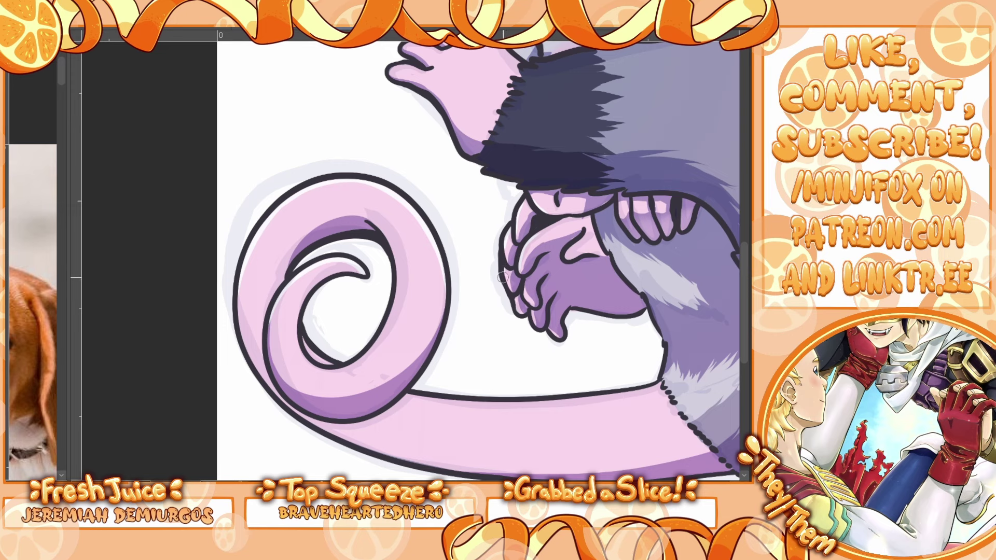
Step: Add thin highlight lines along the upper edge of the tail's straight section between the curl and the body
key("r")
left_click_drag(295, 253, 360, 364)
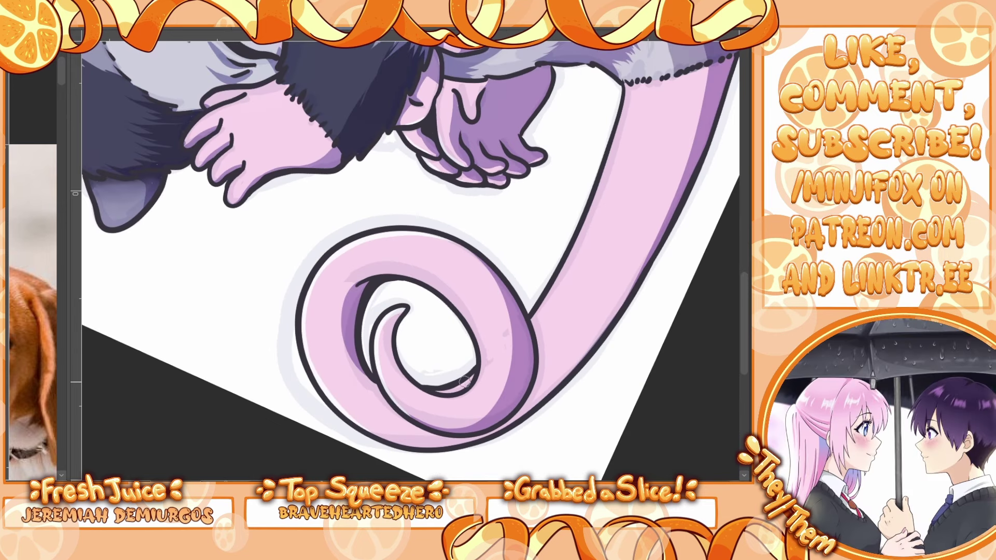
mouse_move(532, 319)
left_mouse_down()
mouse_move(581, 240)
mouse_move(620, 79)
left_mouse_up()
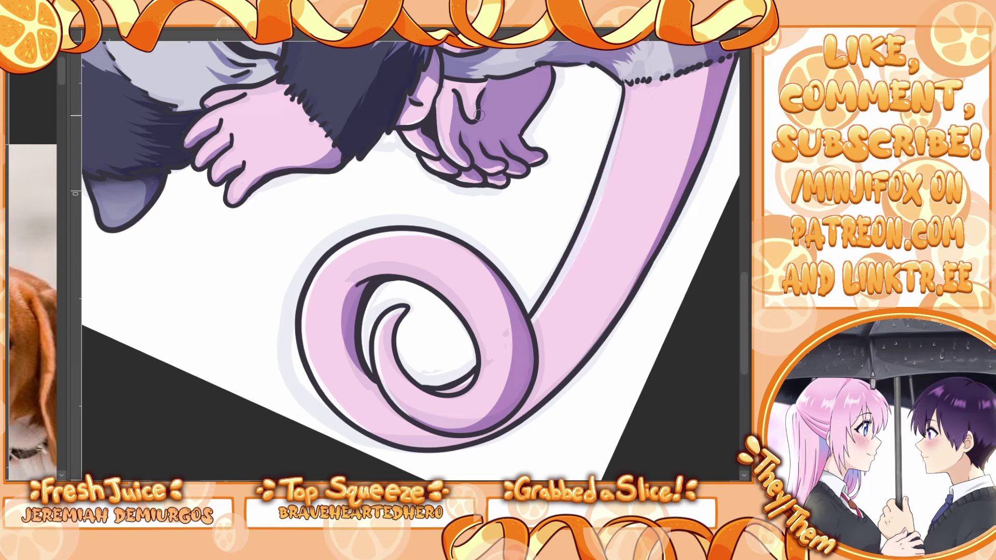
key("Escape")
Step: Highlight the upper edges of the fingers on the paw covering the face with short white strokes
left_click_drag(394, 289, 391, 327)
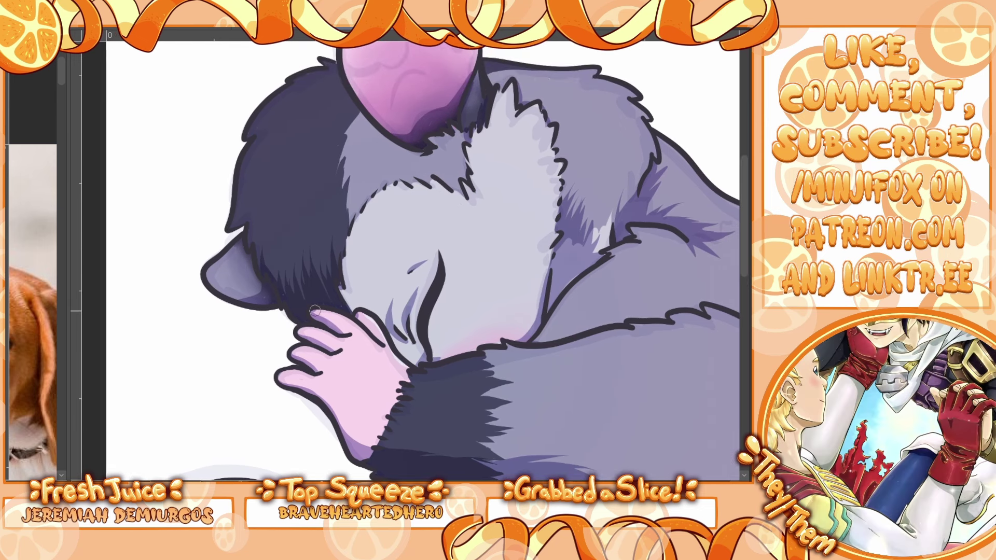
mouse_move(315, 311)
left_mouse_down()
mouse_move(371, 341)
mouse_move(337, 313)
mouse_move(316, 312)
mouse_move(373, 345)
left_mouse_up()
key("ctrl+z")
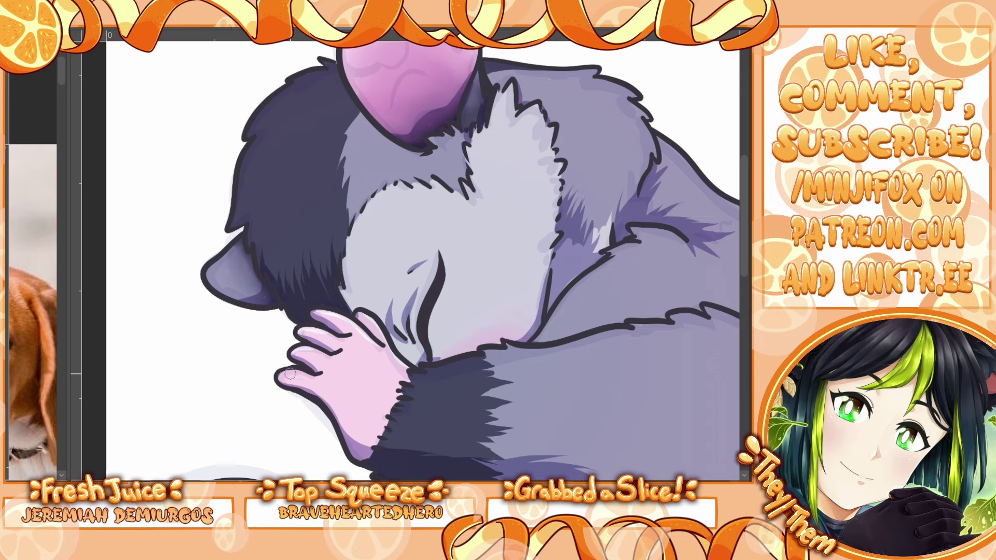
left_click_drag(278, 377, 304, 371)
left_click_drag(298, 379, 281, 389)
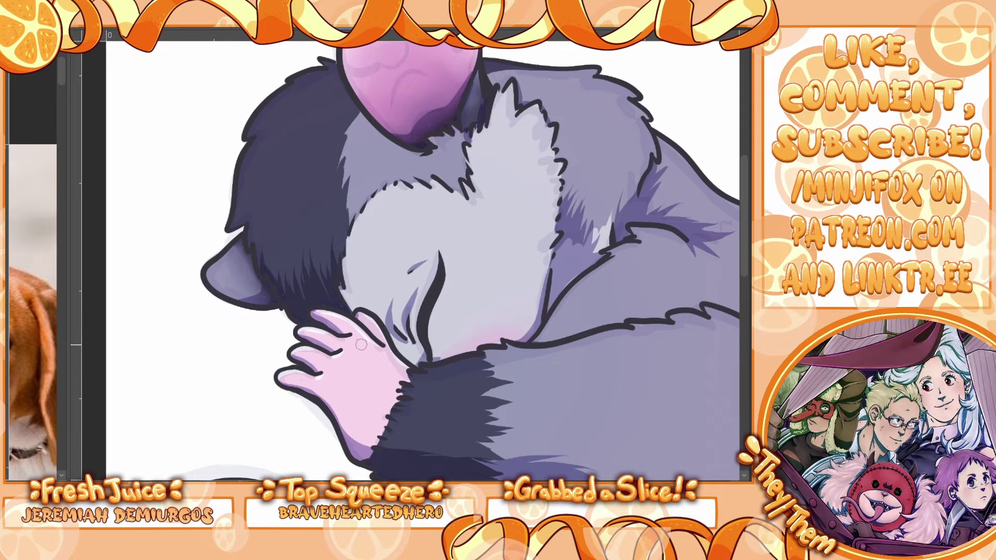
Step: Paint pale highlights along the small lower ear's rim and the outer fur tufts of the dark head patch
scroll(575, 280, "up", 3)
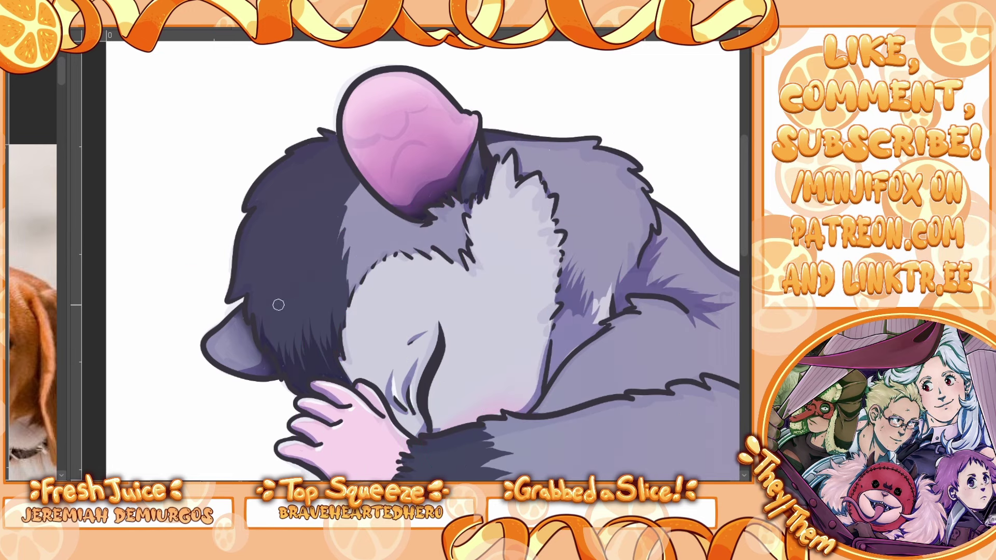
mouse_move(207, 340)
left_mouse_down()
mouse_move(226, 370)
mouse_move(206, 346)
mouse_move(232, 317)
mouse_move(249, 216)
left_mouse_up()
left_click_drag(233, 288, 260, 203)
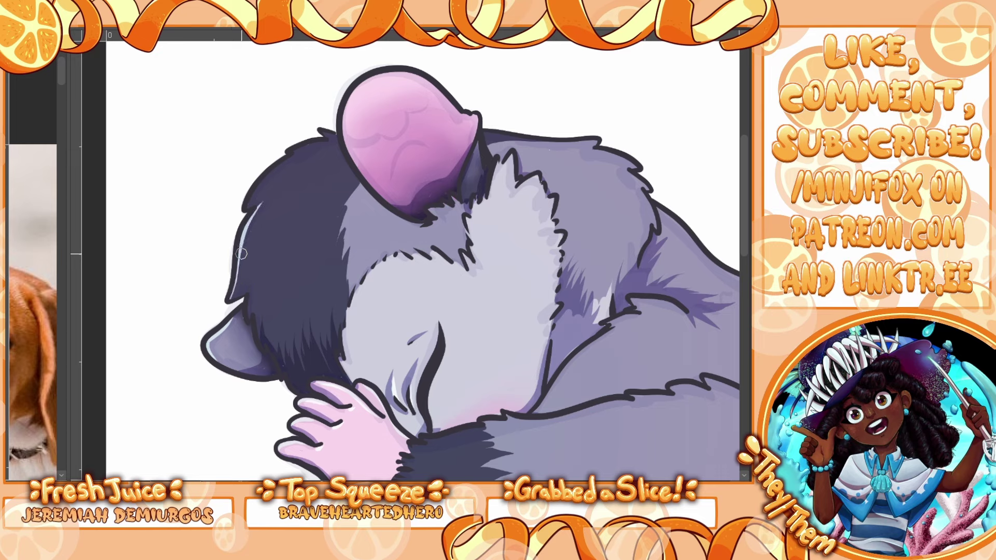
left_click_drag(241, 254, 245, 233)
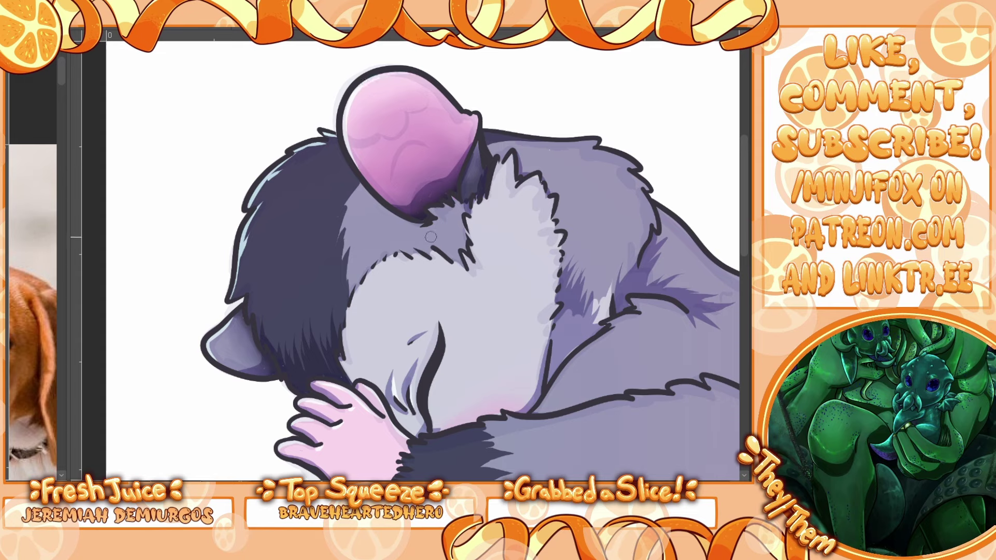
Step: Add white highlights to the light fur tufts beside the pink ear and along the nape's upper outline
mouse_move(495, 176)
left_mouse_down()
mouse_move(489, 203)
mouse_move(473, 202)
mouse_move(476, 229)
mouse_move(467, 220)
mouse_move(476, 261)
left_mouse_up()
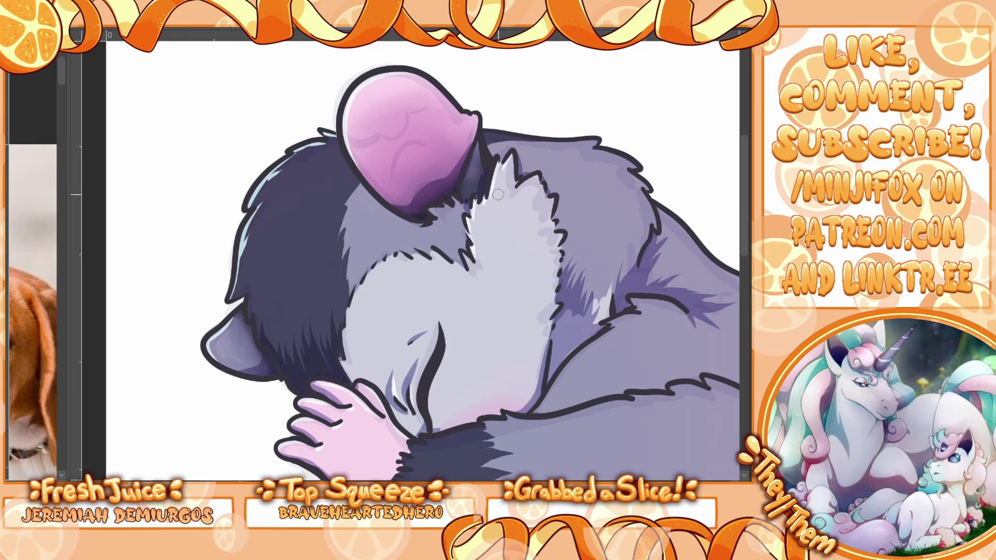
mouse_move(532, 177)
left_mouse_down()
mouse_move(515, 194)
mouse_move(523, 201)
left_mouse_up()
mouse_move(486, 132)
left_mouse_down()
mouse_move(600, 138)
mouse_move(639, 168)
mouse_move(571, 152)
left_mouse_up()
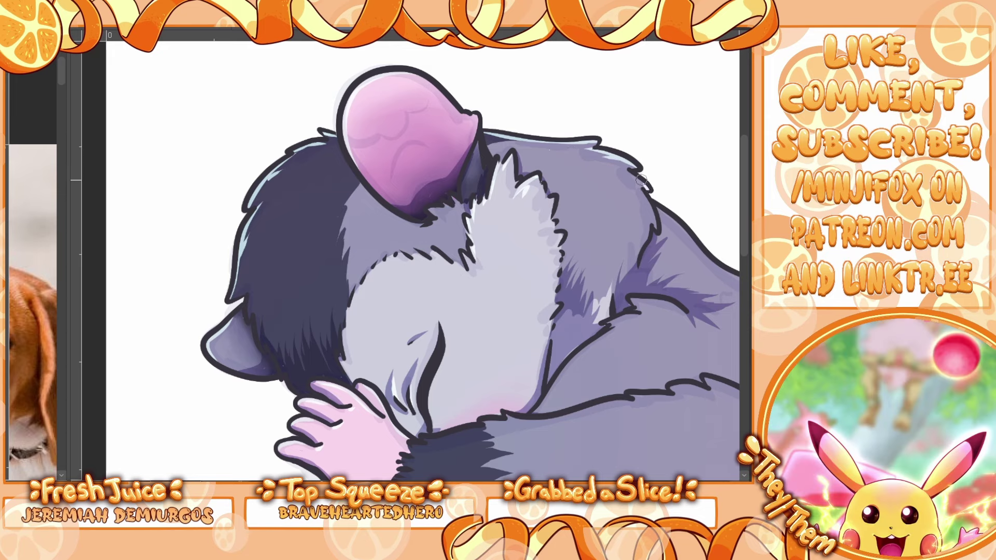
mouse_move(655, 228)
left_mouse_down()
mouse_move(638, 186)
mouse_move(643, 200)
left_mouse_up()
Step: Paint pale blue rim highlights along the upper edge of the front arm and the folded arm behind it
left_click_drag(422, 363, 422, 167)
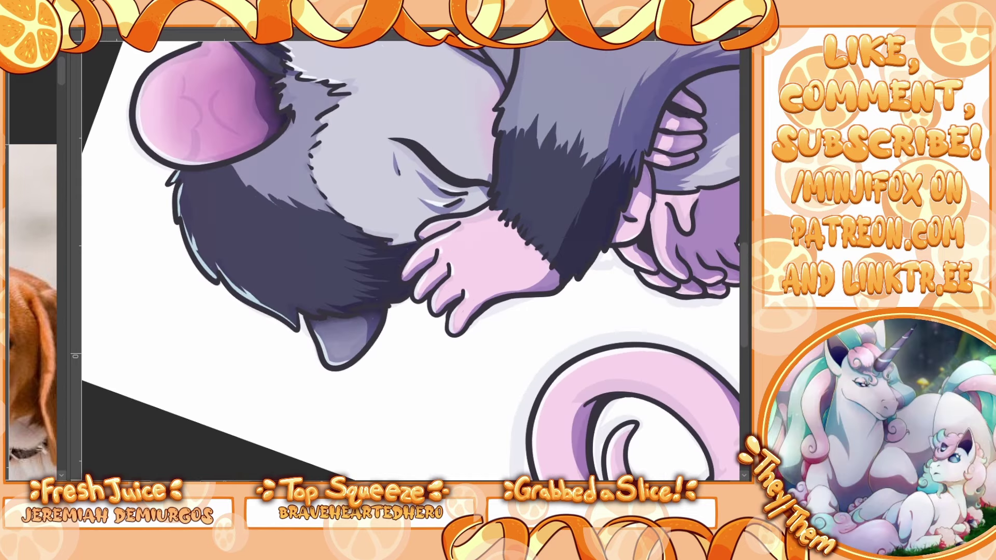
scroll(743, 294, "up", 5)
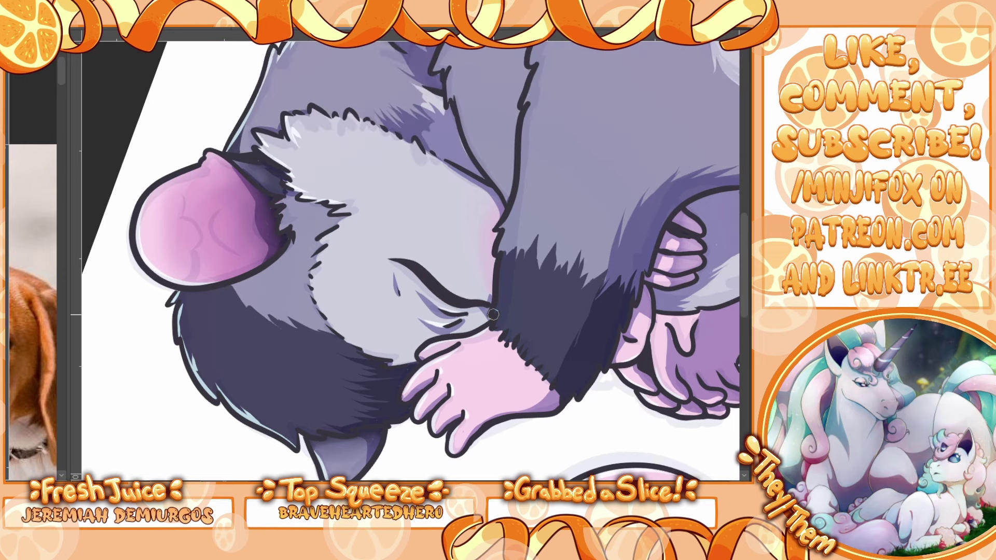
mouse_move(499, 282)
left_mouse_down()
mouse_move(521, 219)
mouse_move(498, 253)
mouse_move(541, 79)
left_mouse_up()
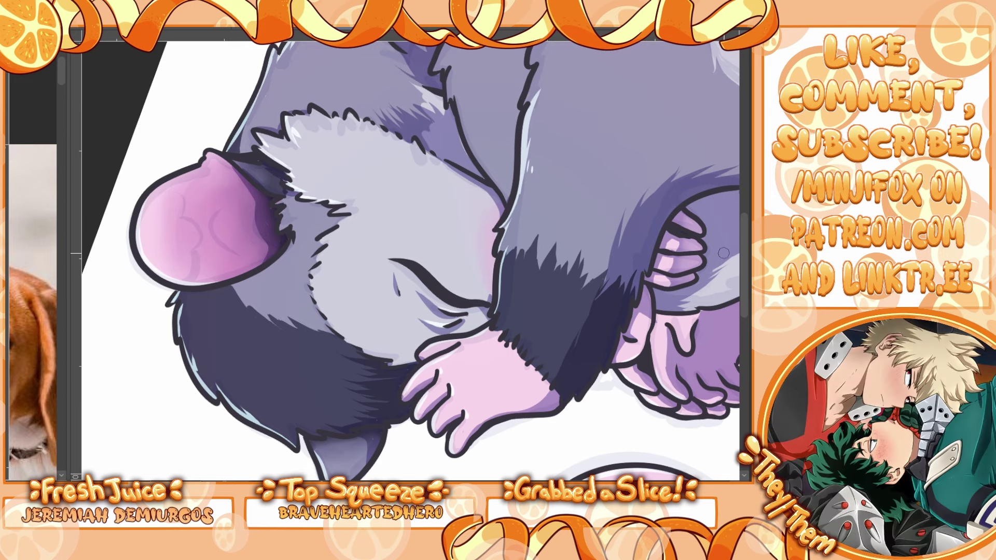
scroll(544, 269, "up", 5)
mouse_move(524, 291)
left_mouse_down()
mouse_move(544, 244)
mouse_move(536, 230)
left_mouse_up()
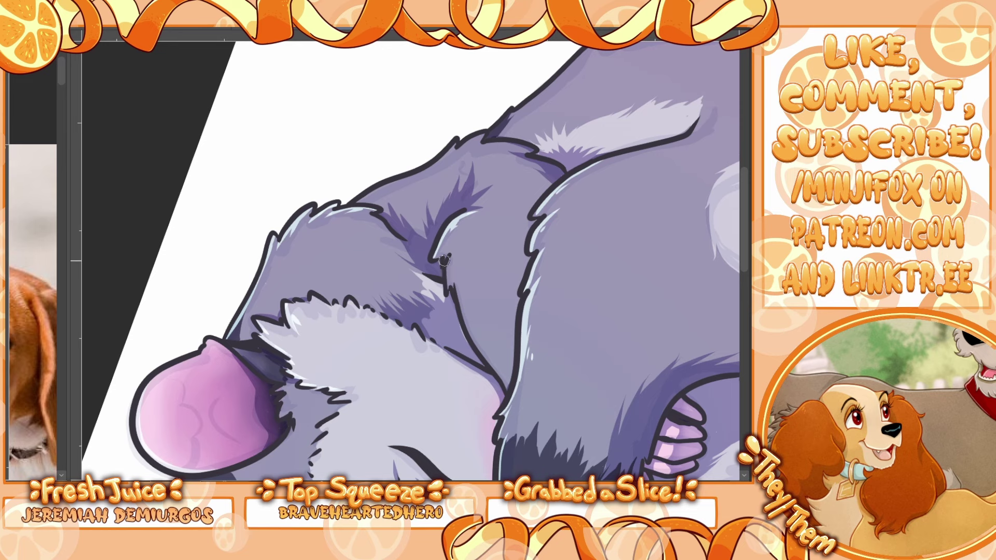
mouse_move(449, 282)
left_mouse_down()
mouse_move(457, 248)
mouse_move(450, 273)
mouse_move(462, 313)
mouse_move(508, 397)
left_mouse_up()
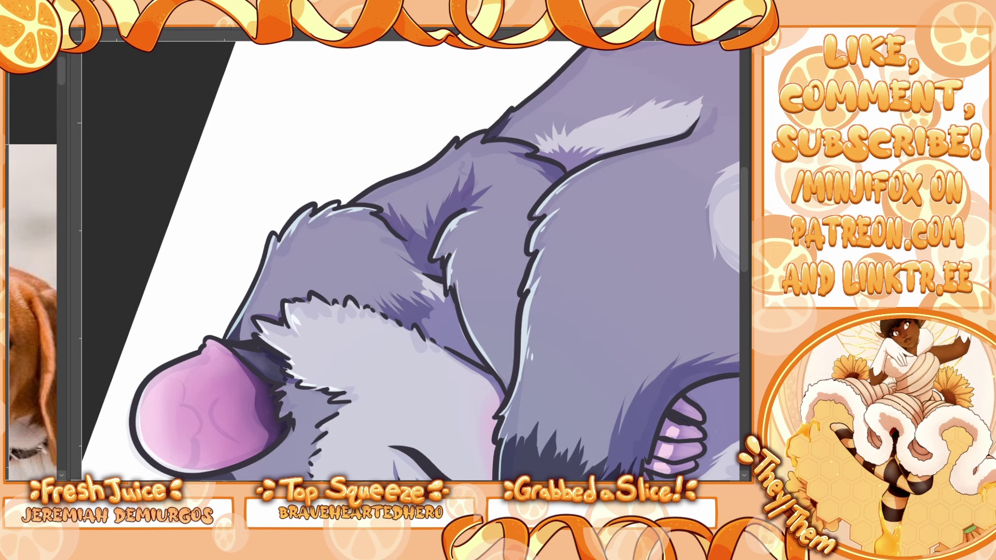
key("Escape")
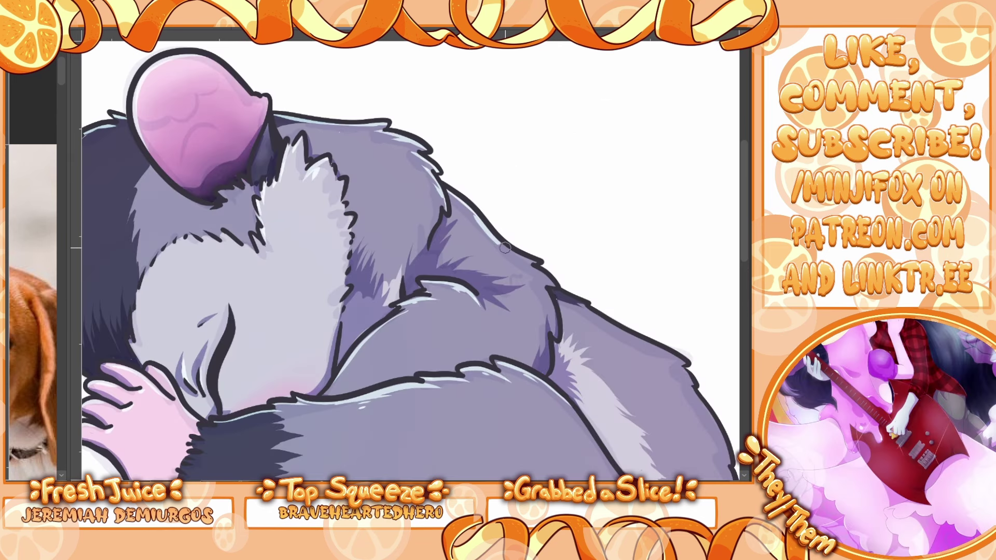
Step: Paint pale rim highlights along the upper outline of the back, from the shoulder down behind the light fur streak
key("ctrl+z")
key("h")
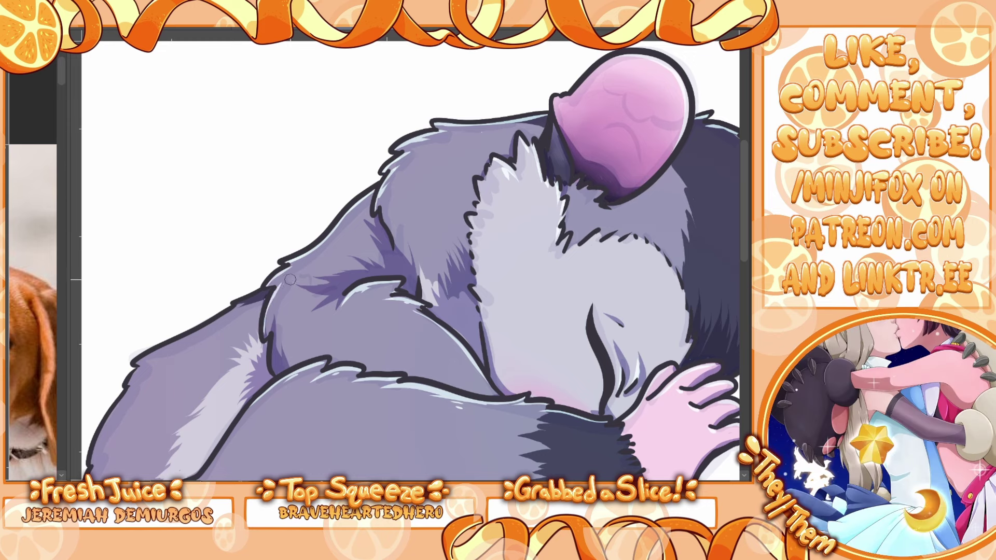
key("ctrl+plus")
key("ctrl+plus")
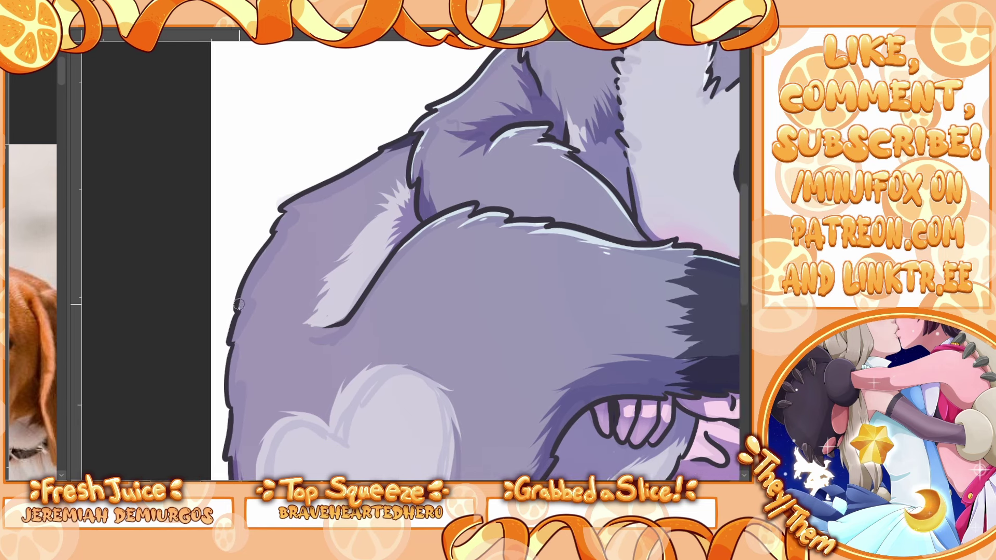
left_click_drag(238, 304, 292, 216)
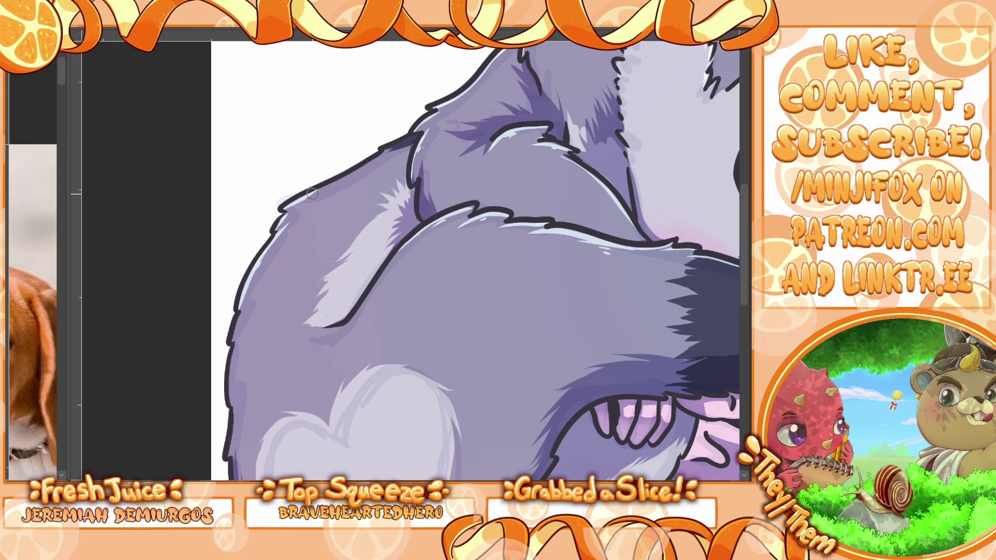
left_click_drag(311, 193, 397, 140)
left_click_drag(363, 311, 478, 155)
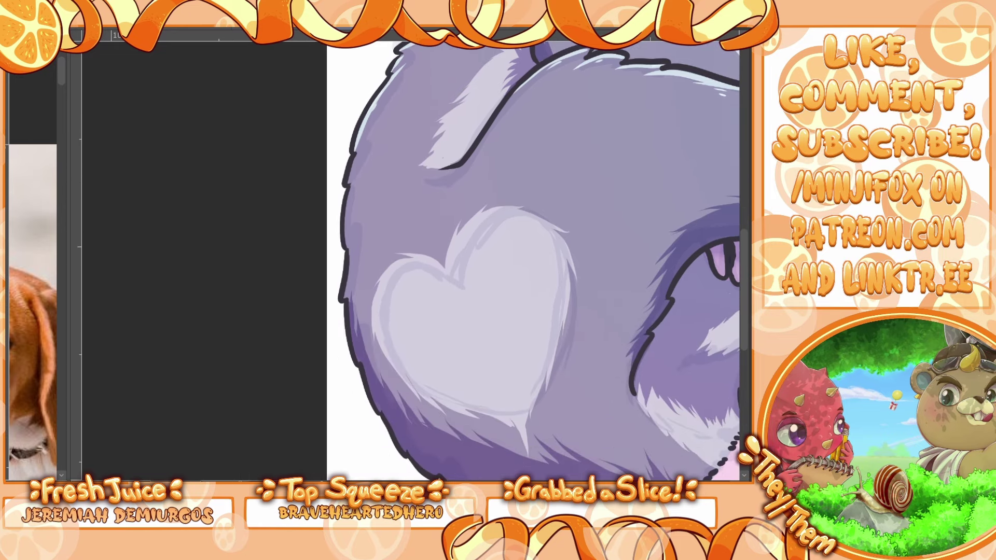
Step: Paint pale blue rim highlights along the outer outline of the lower back, down to the level of the heart marking
left_click_drag(345, 185, 361, 147)
left_click_drag(345, 248, 349, 195)
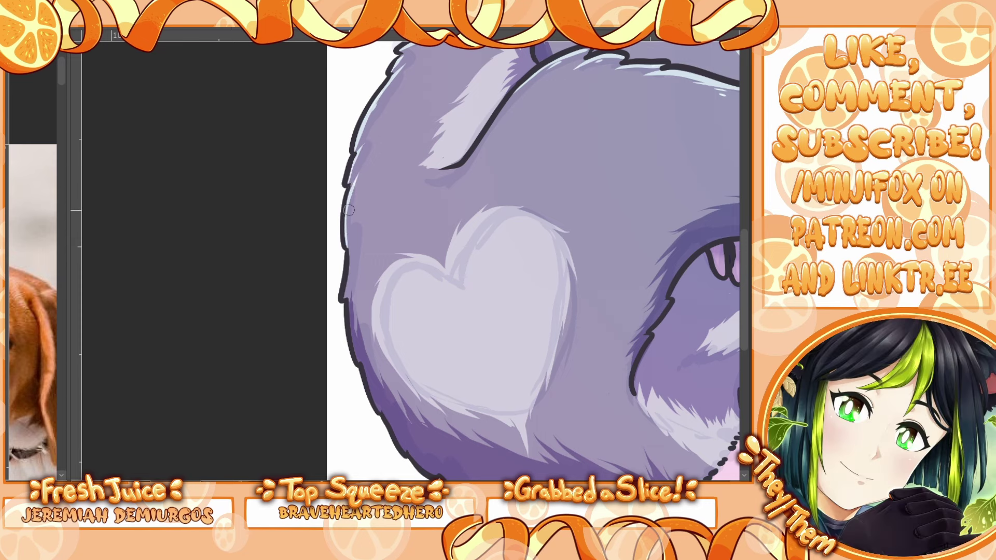
mouse_move(341, 298)
left_mouse_down()
mouse_move(352, 234)
mouse_move(349, 276)
mouse_move(353, 255)
left_mouse_up()
Step: Flip the canvas view horizontally and paint pale highlights on the pink fingers tucked beneath the dark forearm
left_click_drag(539, 291, 343, 162)
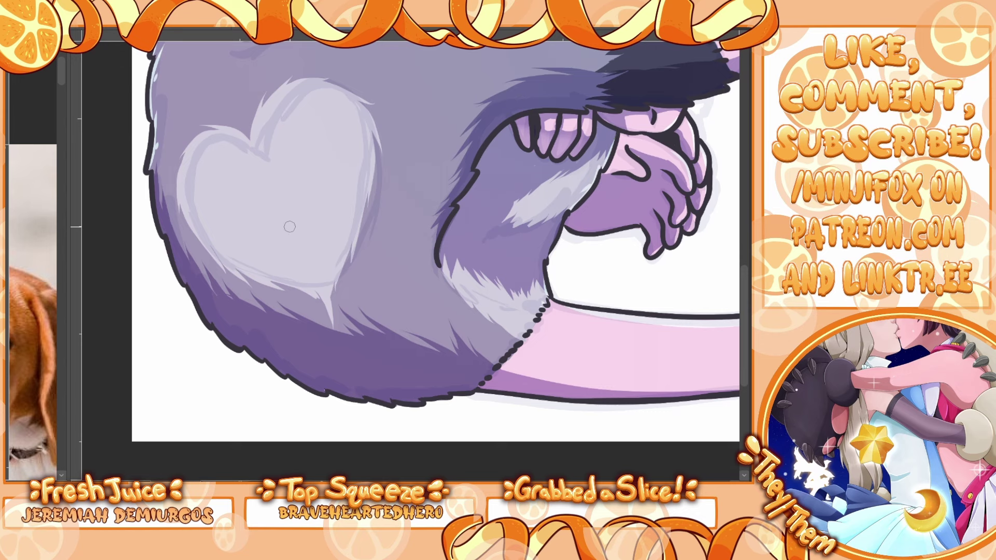
key("h")
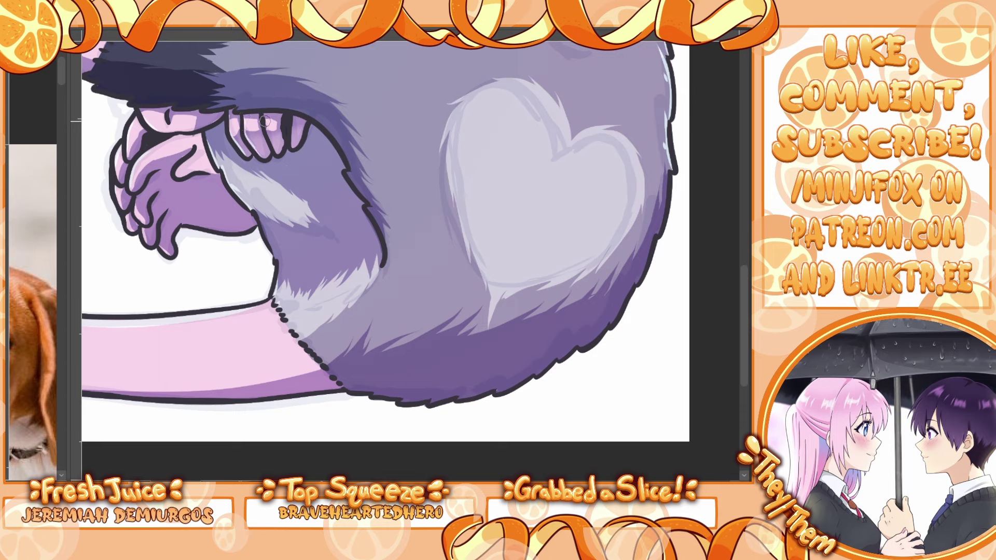
left_click_drag(264, 133, 275, 151)
left_click_drag(294, 118, 289, 152)
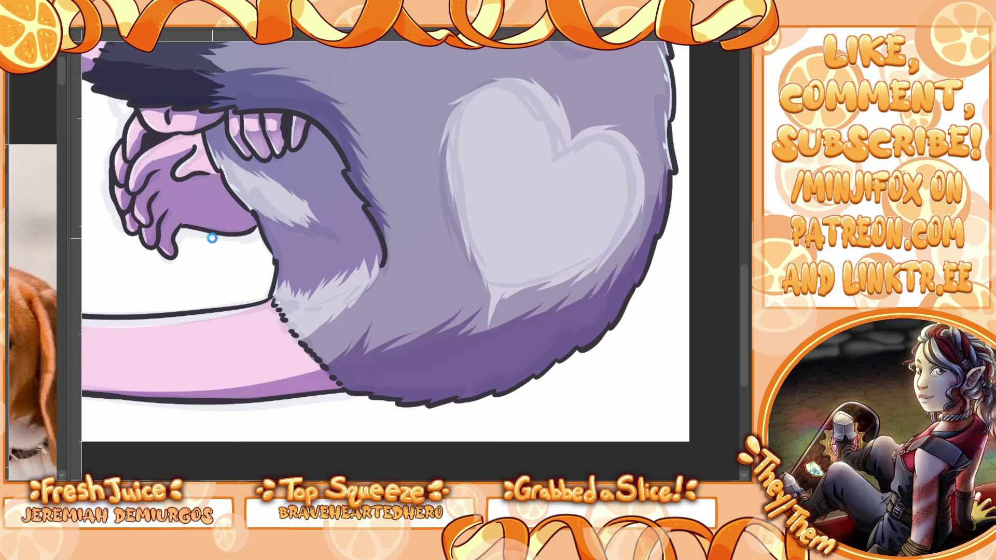
scroll(232, 141, "down", 2)
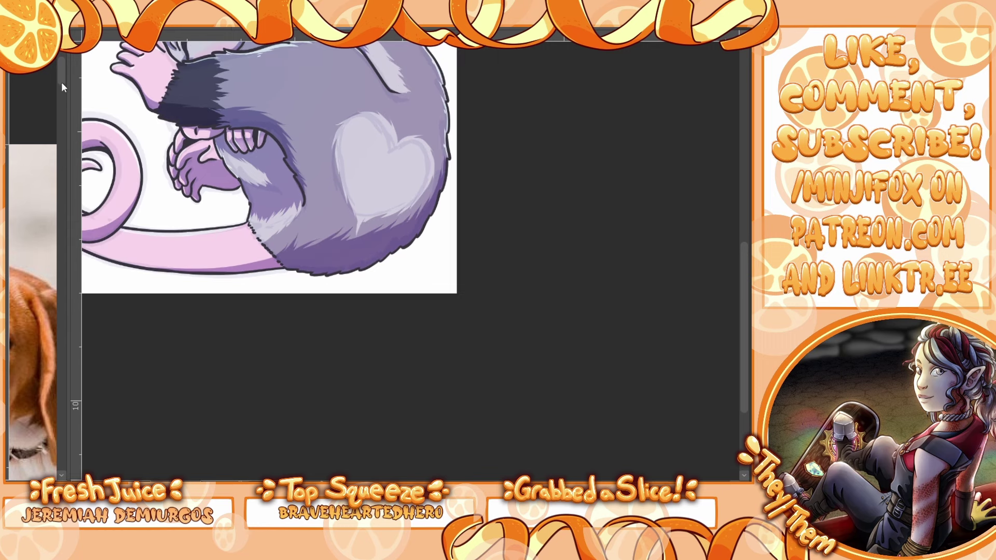
mouse_move(311, 182)
left_mouse_down()
mouse_move(472, 370)
mouse_move(452, 334)
mouse_move(463, 388)
mouse_move(458, 373)
left_mouse_up()
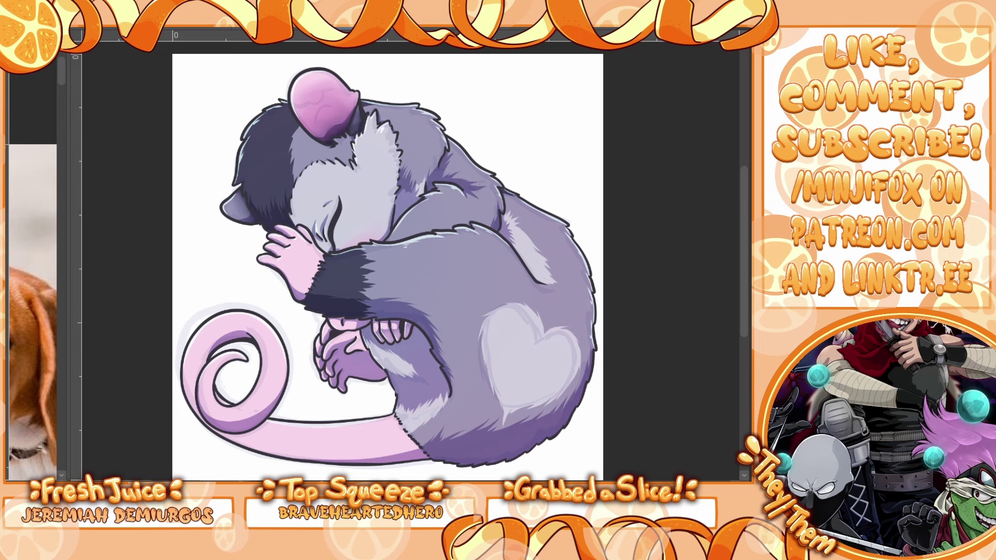
Step: Try a speckled pale green texture stroke along the straight part of the tail near the body
scroll(397, 459, "up", 3)
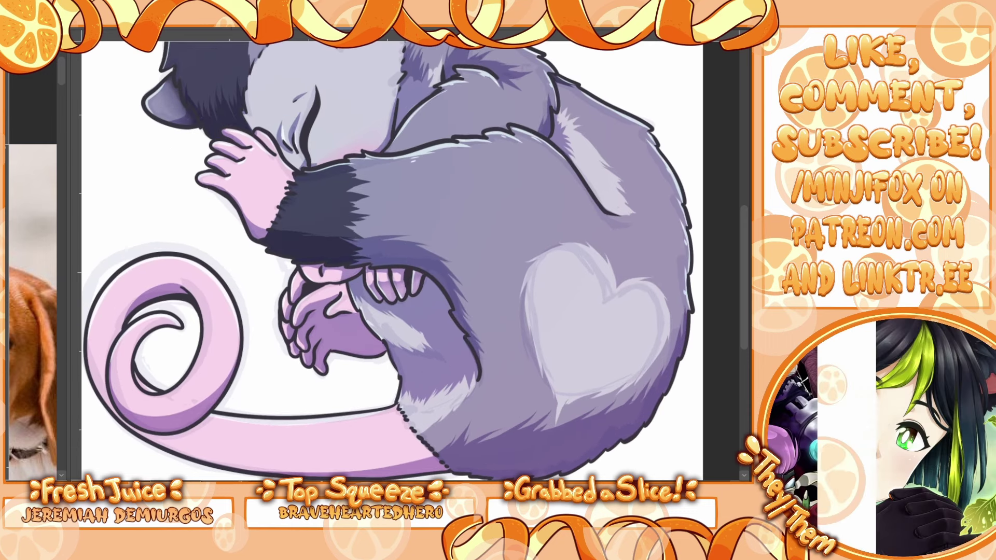
left_click_drag(389, 431, 293, 430)
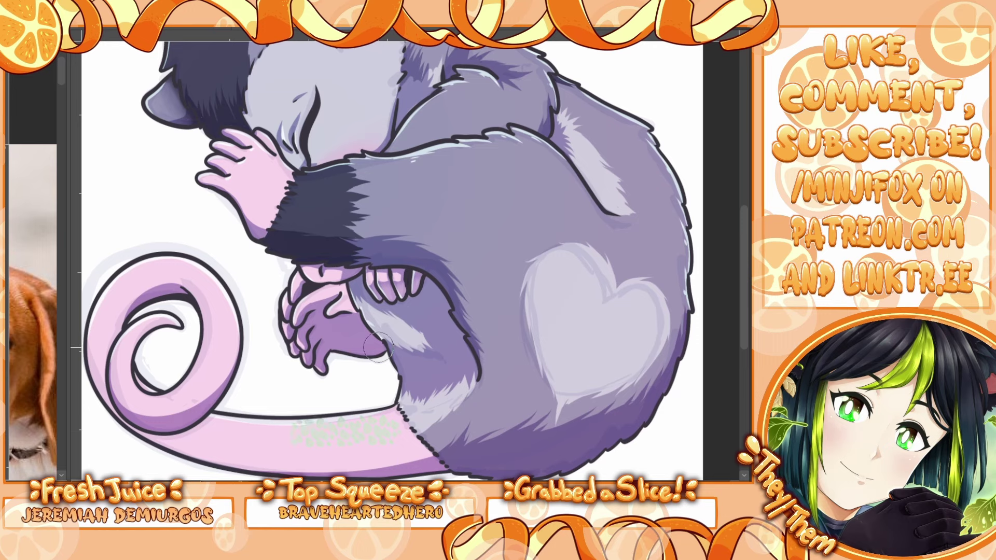
key("ctrl+z")
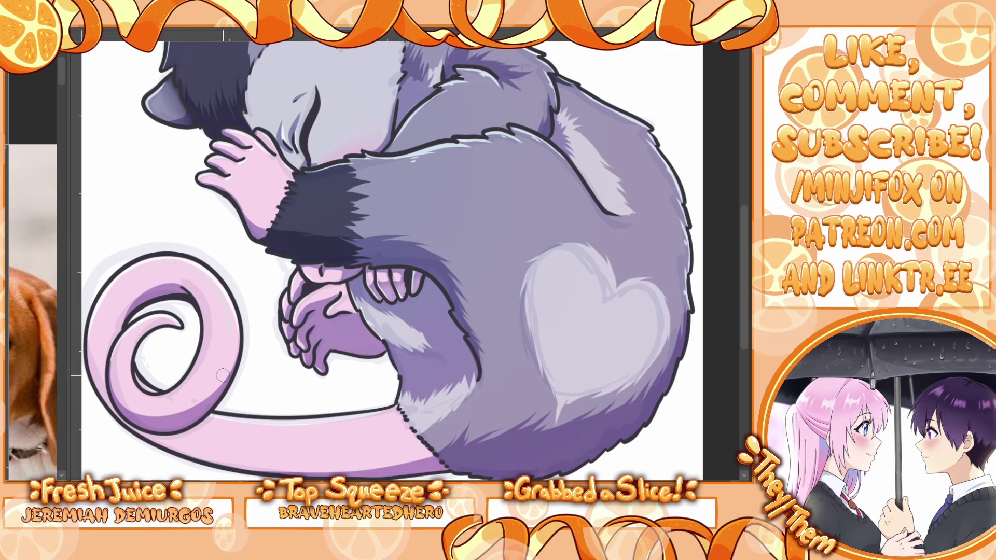
Step: Brush soft pale highlights onto the tail's coil and straight section with an enlarged brush, and hide the rough sketch
key("bracketright")
key("bracketright")
key("bracketright")
key("bracketright")
key("bracketright")
key("bracketright")
key("bracketright")
key("bracketright")
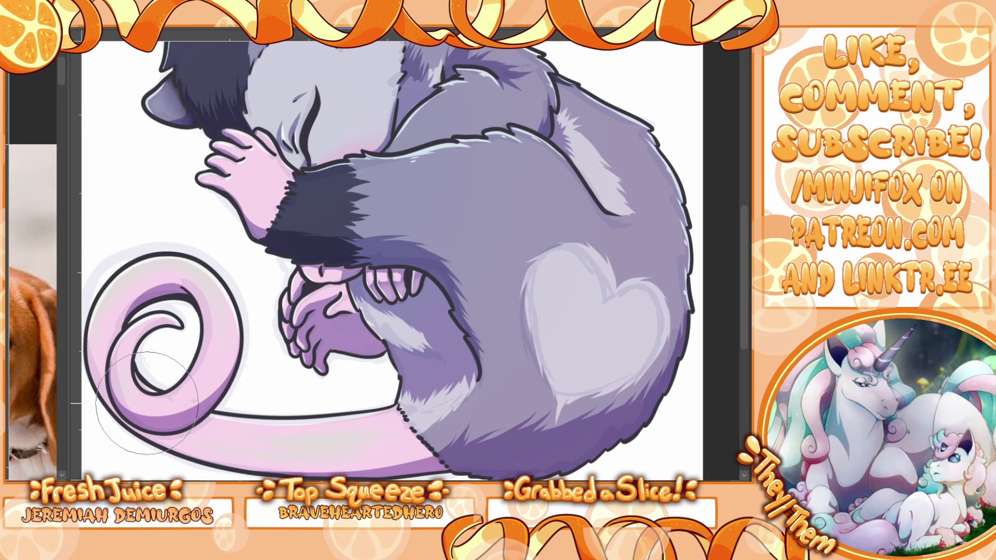
key("ctrl+z")
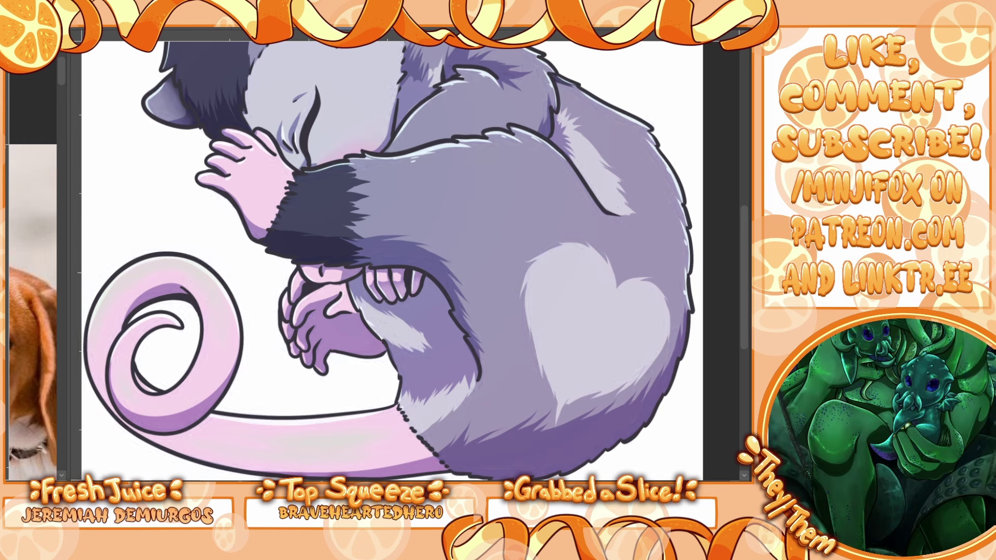
Step: Rework the tail highlights with a fine pale speckled texture and add white rim highlights along its upper edges
key("ctrl+z")
key("ctrl+plus")
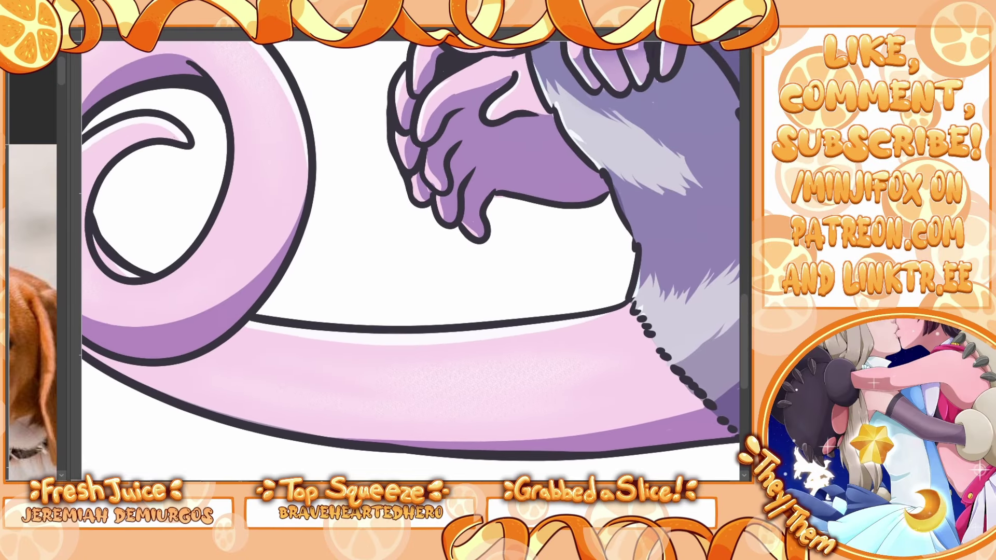
scroll(410, 260, "up", 5)
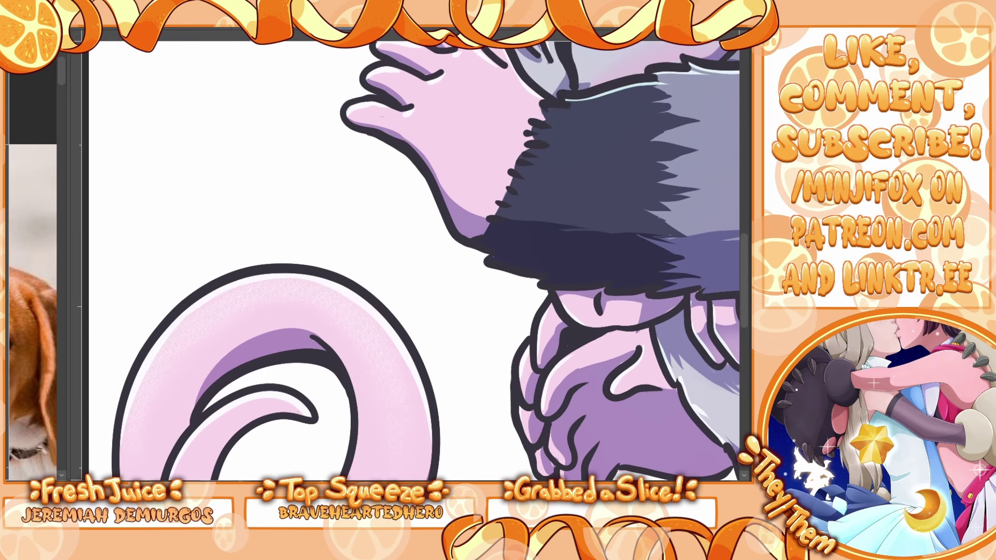
key("ctrl+0")
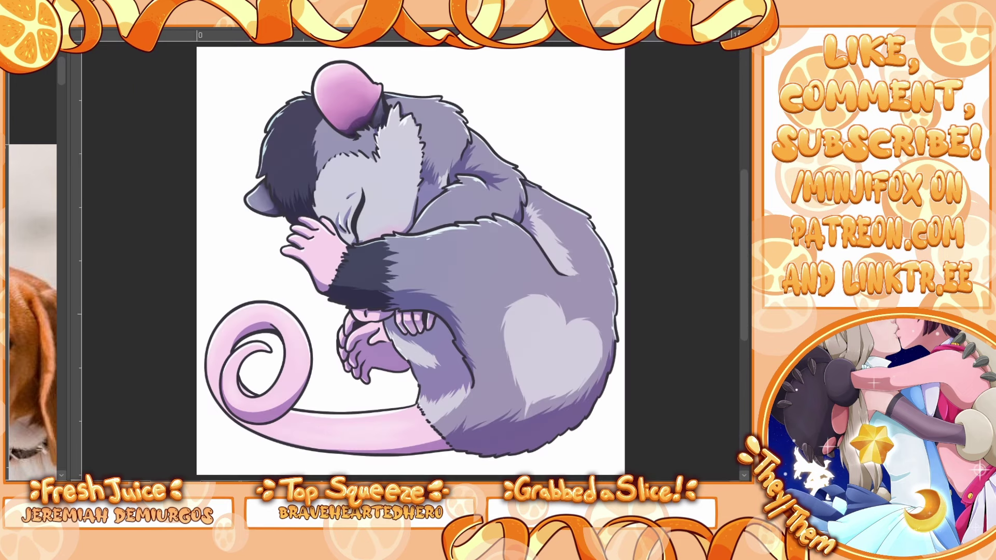